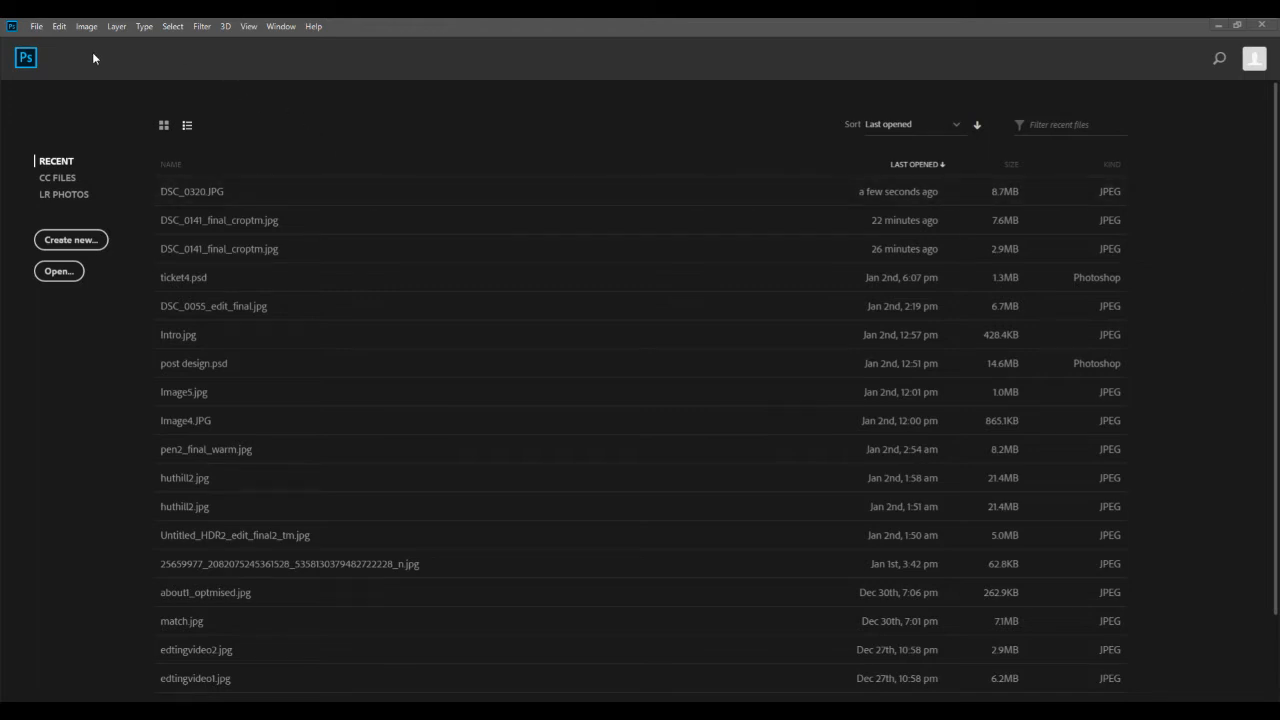
Step: Open the image DSC_0320 from the Video 12 - Using the Smart Sharpen Tool folder
click(36, 26)
click(57, 58)
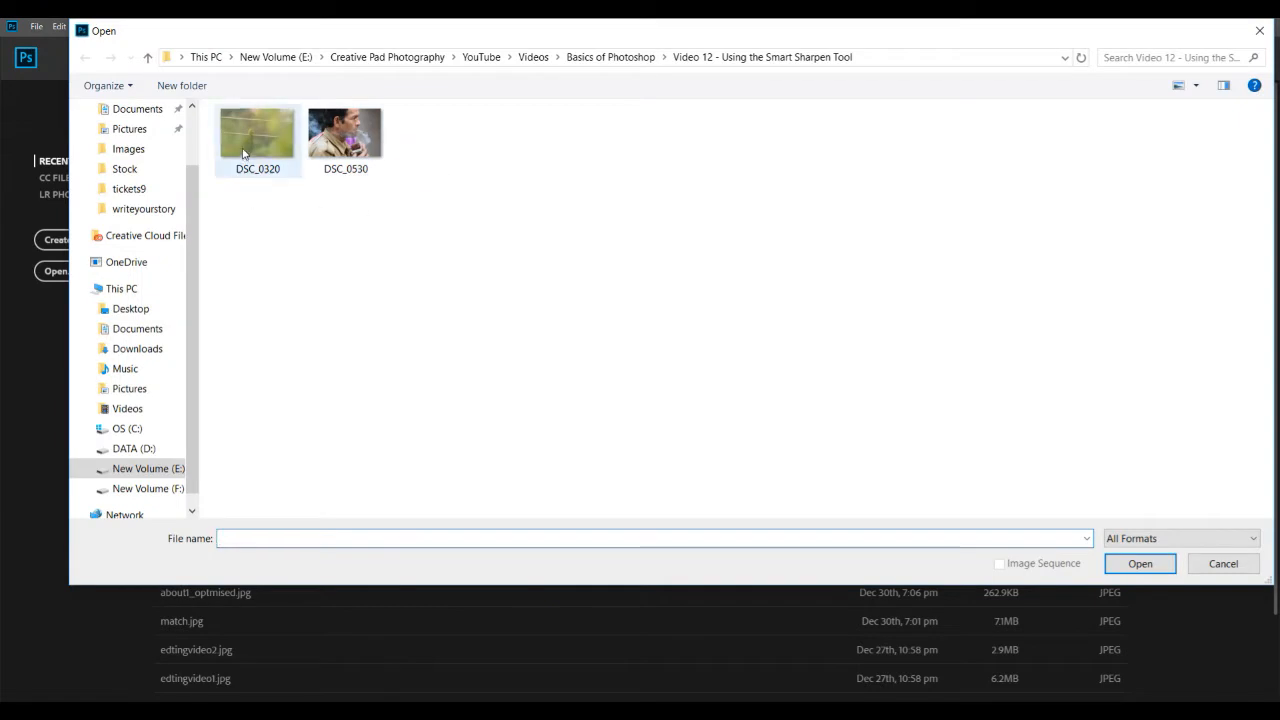
double_click(266, 131)
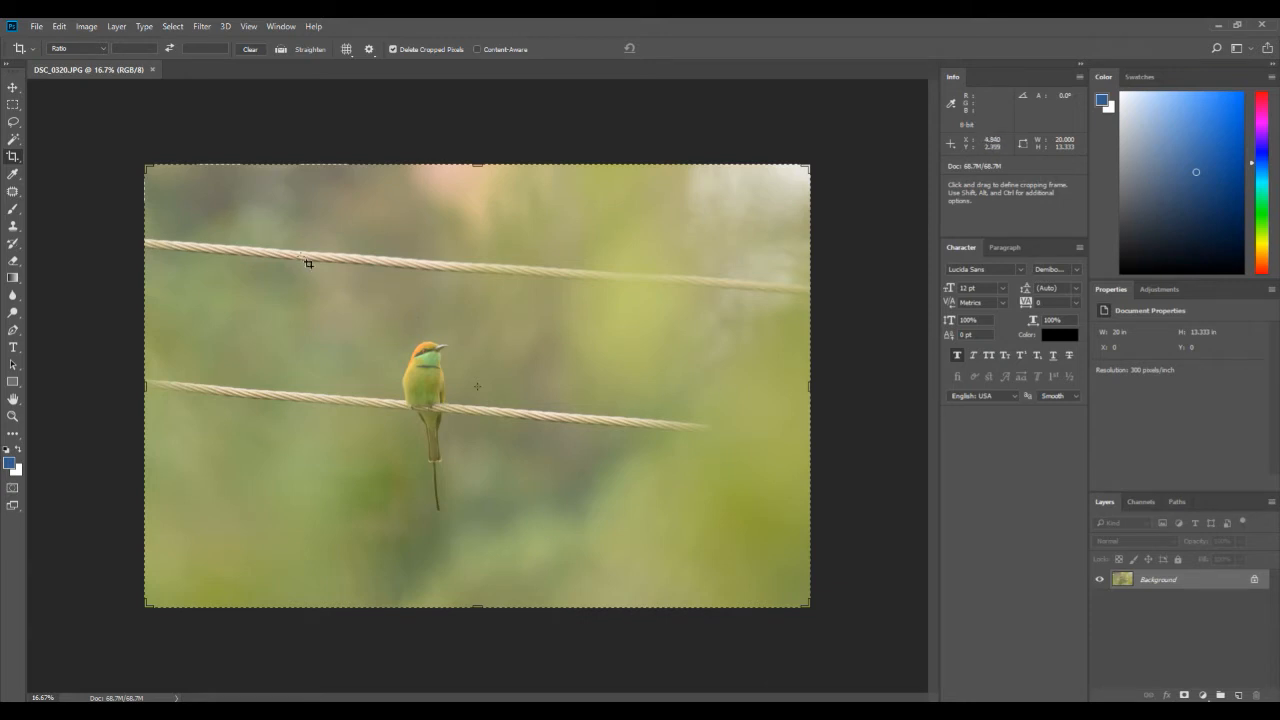
Step: Unlock the Background layer so it becomes a regular editable layer, leaving its layer style options unchanged
click(1256, 581)
double_click(1258, 583)
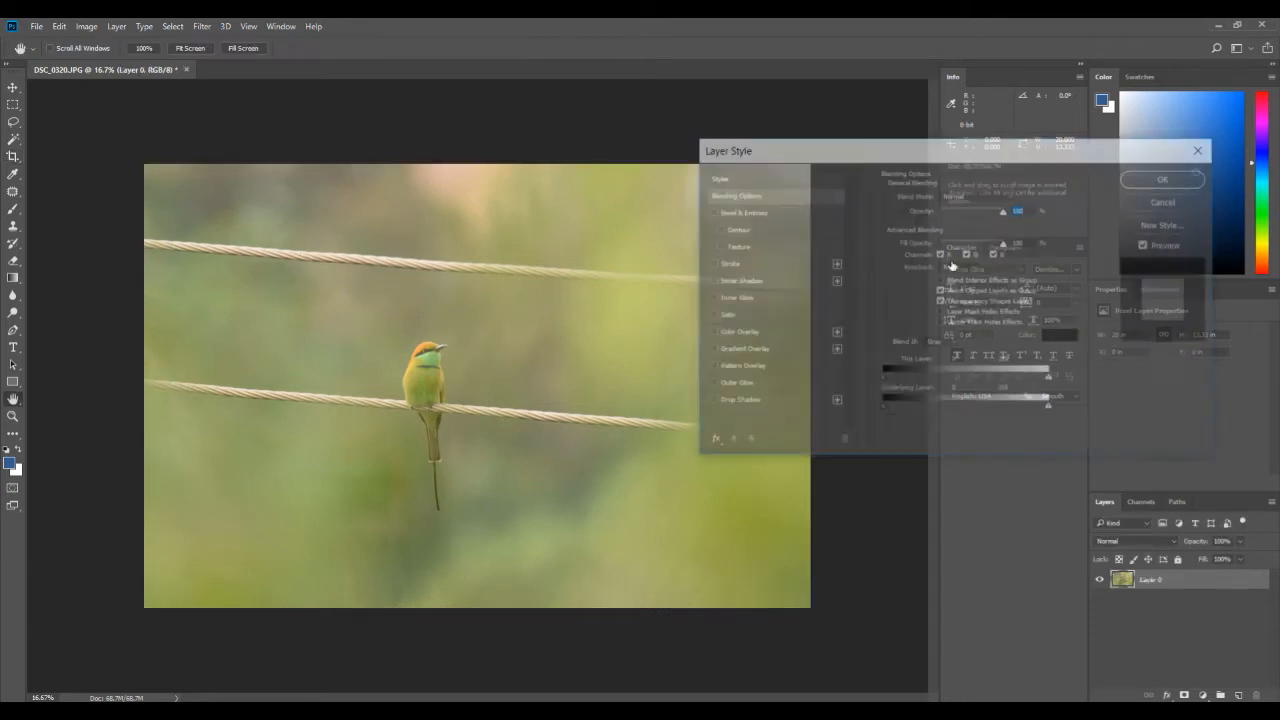
click(1168, 178)
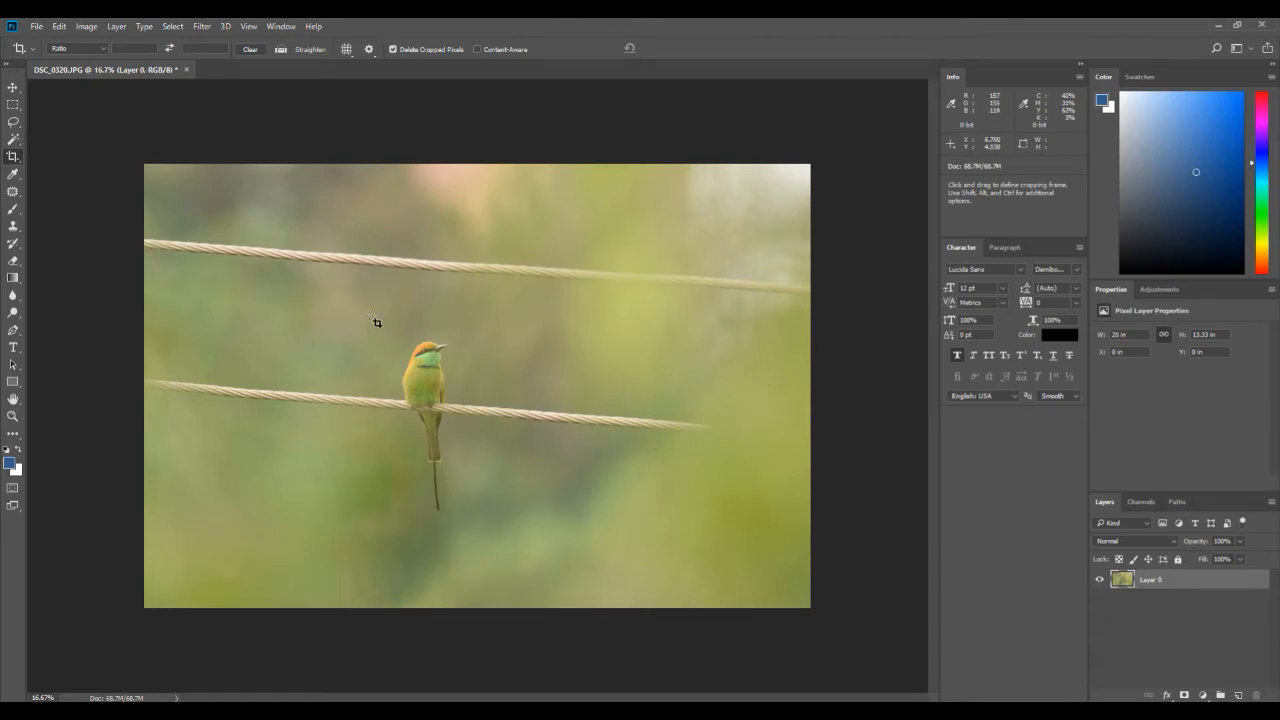
Step: Crop the photo to a tall frame of about 4 by 6 inches around the perched bird
drag(366, 317, 505, 524)
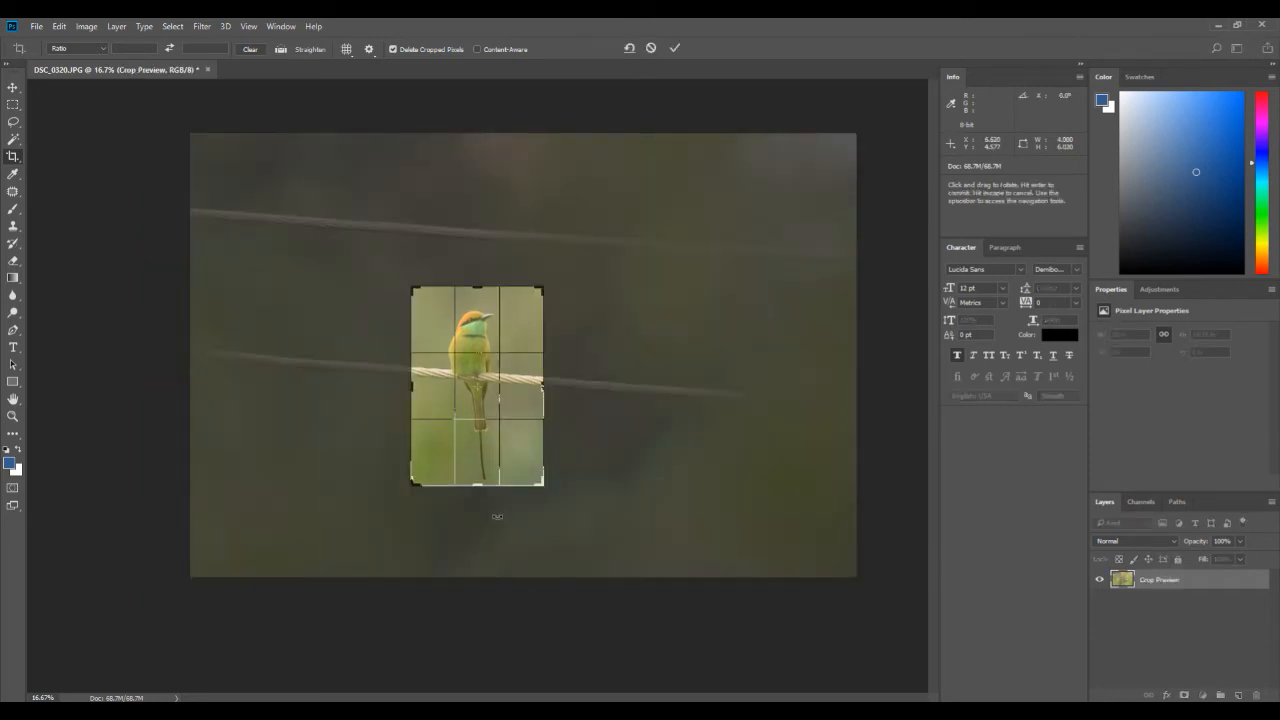
key(Return)
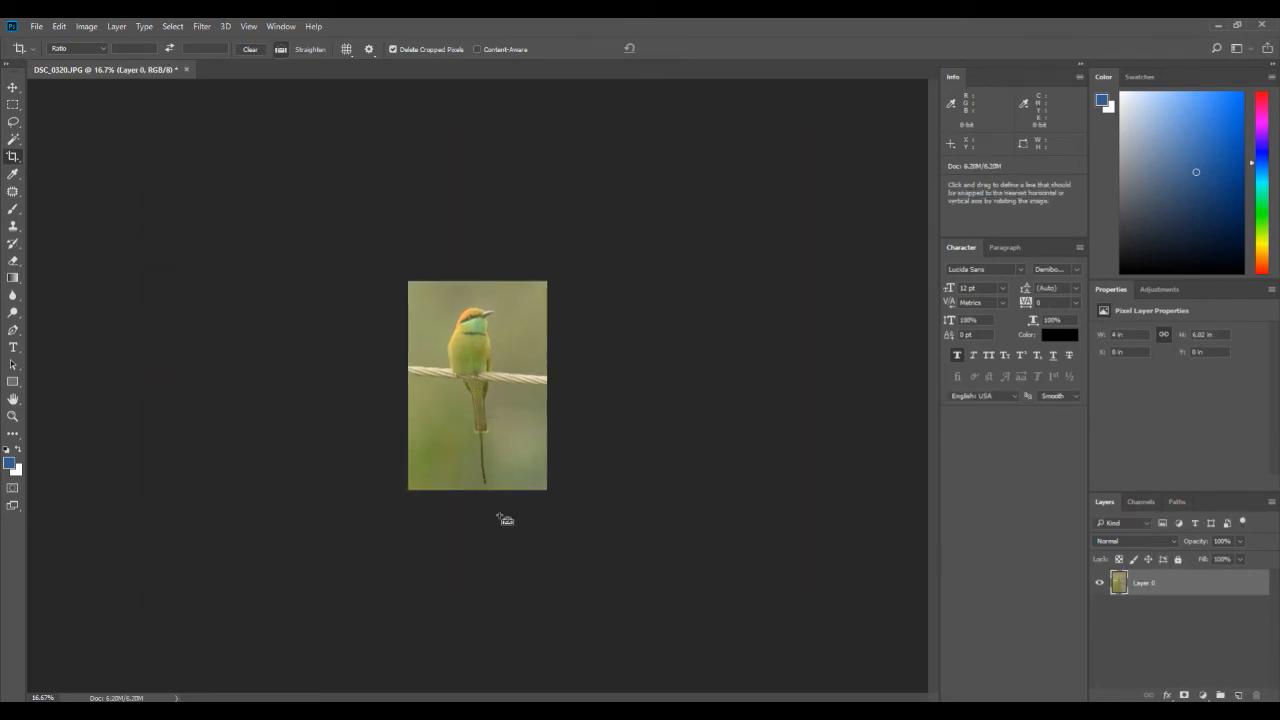
key(ctrl+plus)
key(ctrl+plus)
key(ctrl+plus)
key(ctrl+minus)
key(ctrl+plus)
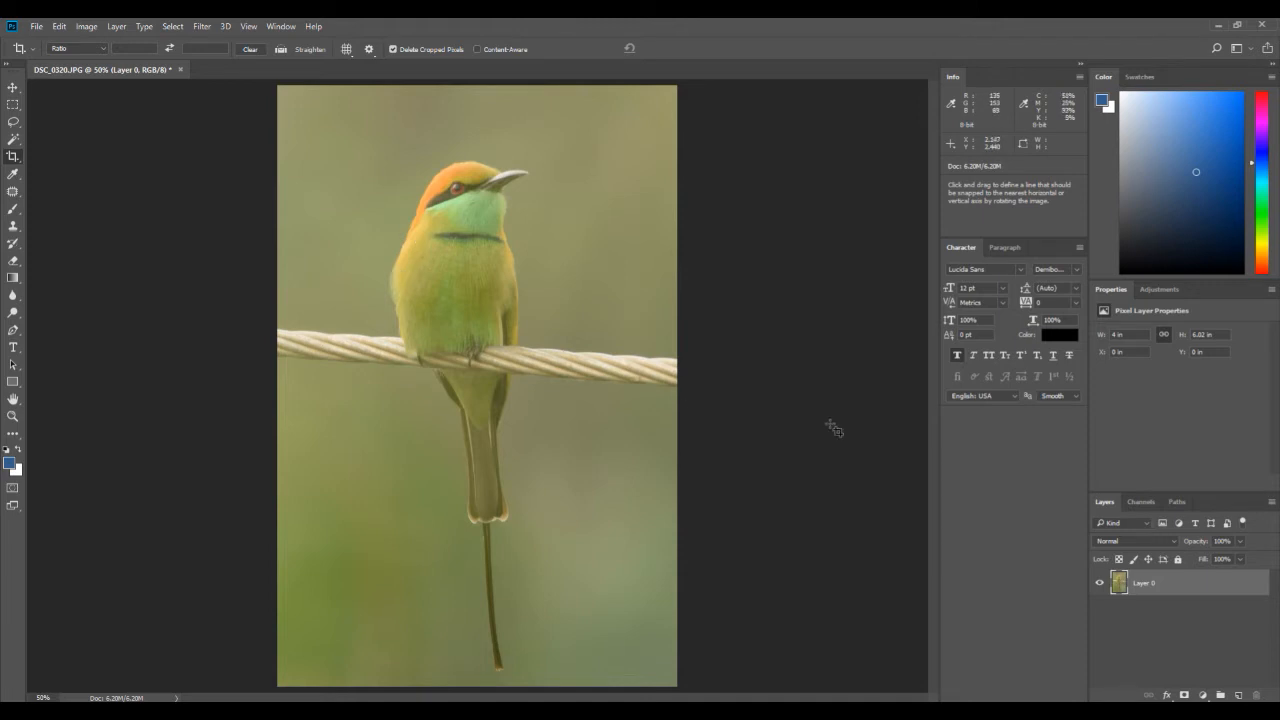
Step: Duplicate Layer 0 using the default copy name
right_click(1170, 592)
click(906, 193)
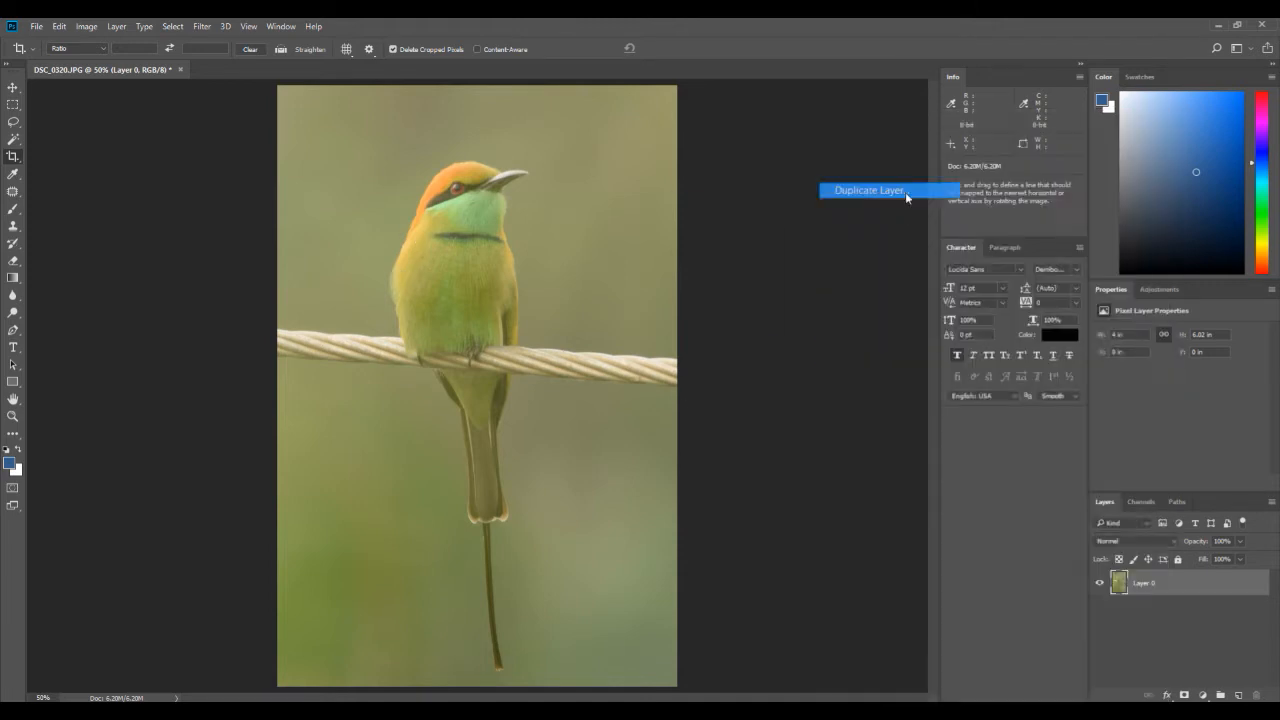
click(758, 233)
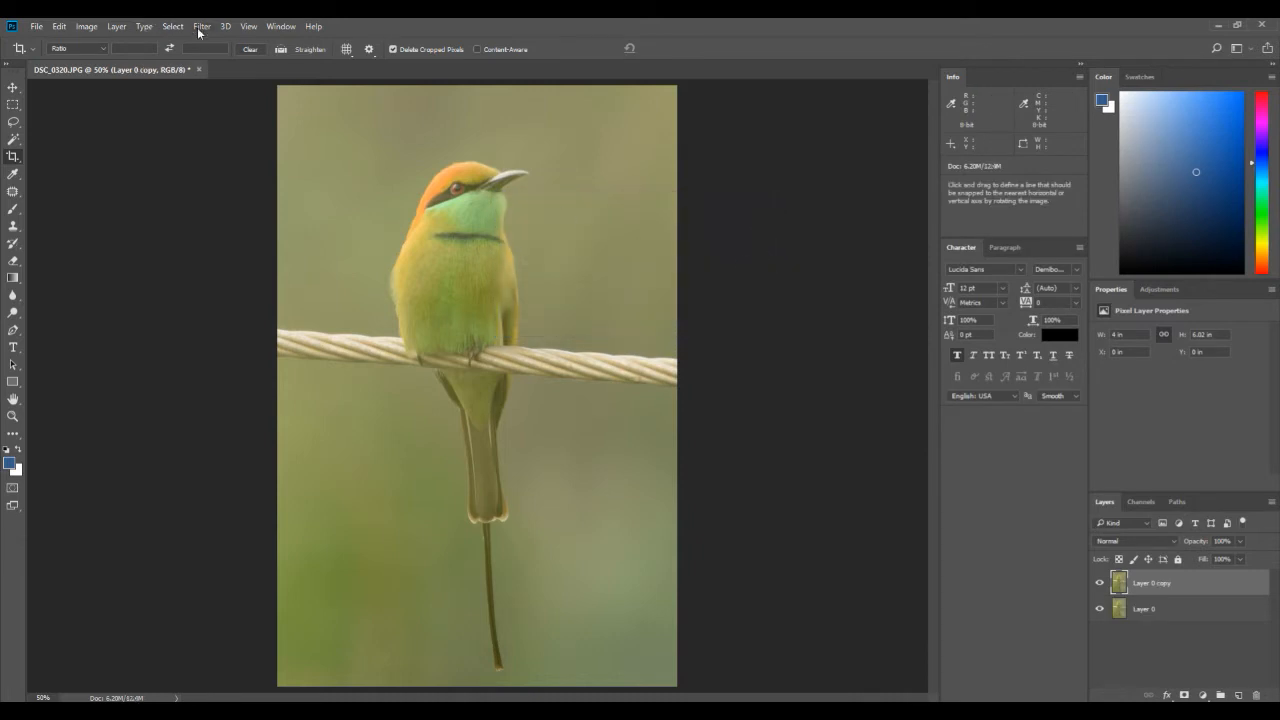
Step: Open the Camera Raw Filter for the duplicated layer
click(201, 26)
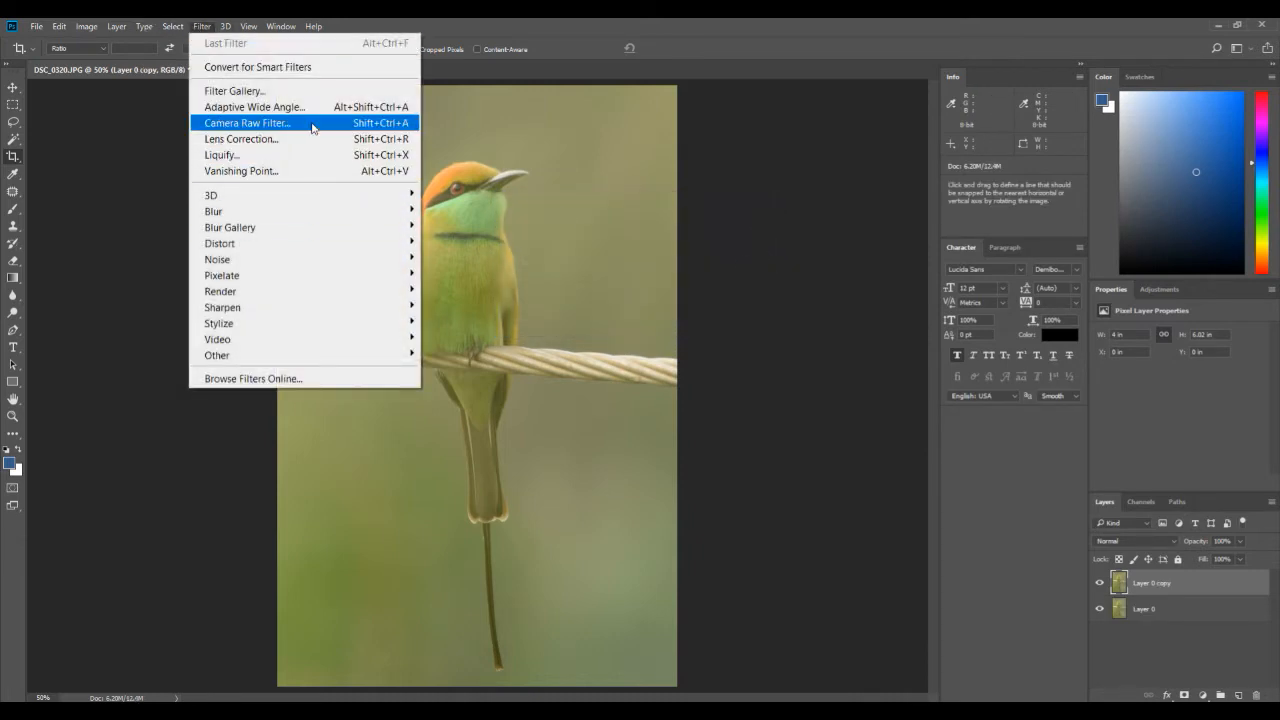
key(Escape)
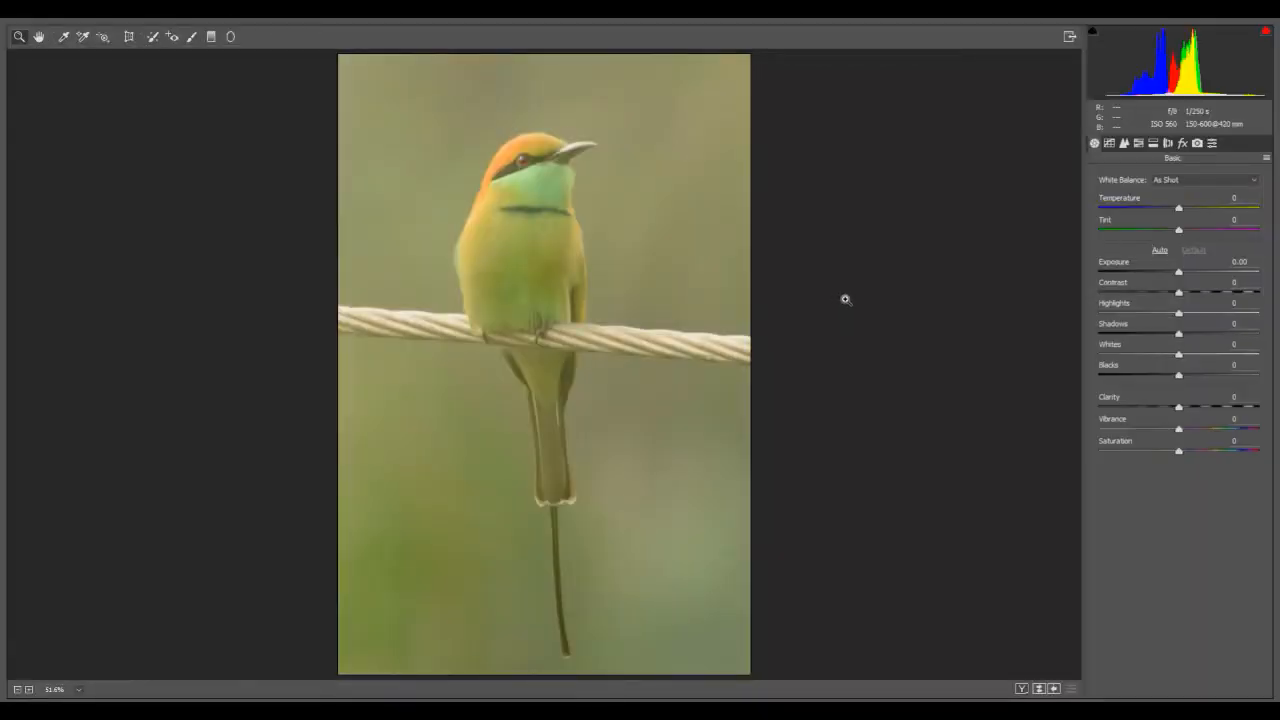
Step: Try the automatic tone correction on the bird photo and restore the default tone settings
mouse_move(1179, 292)
mouse_down()
mouse_move(1204, 296)
mouse_move(1179, 298)
mouse_up()
click(1160, 250)
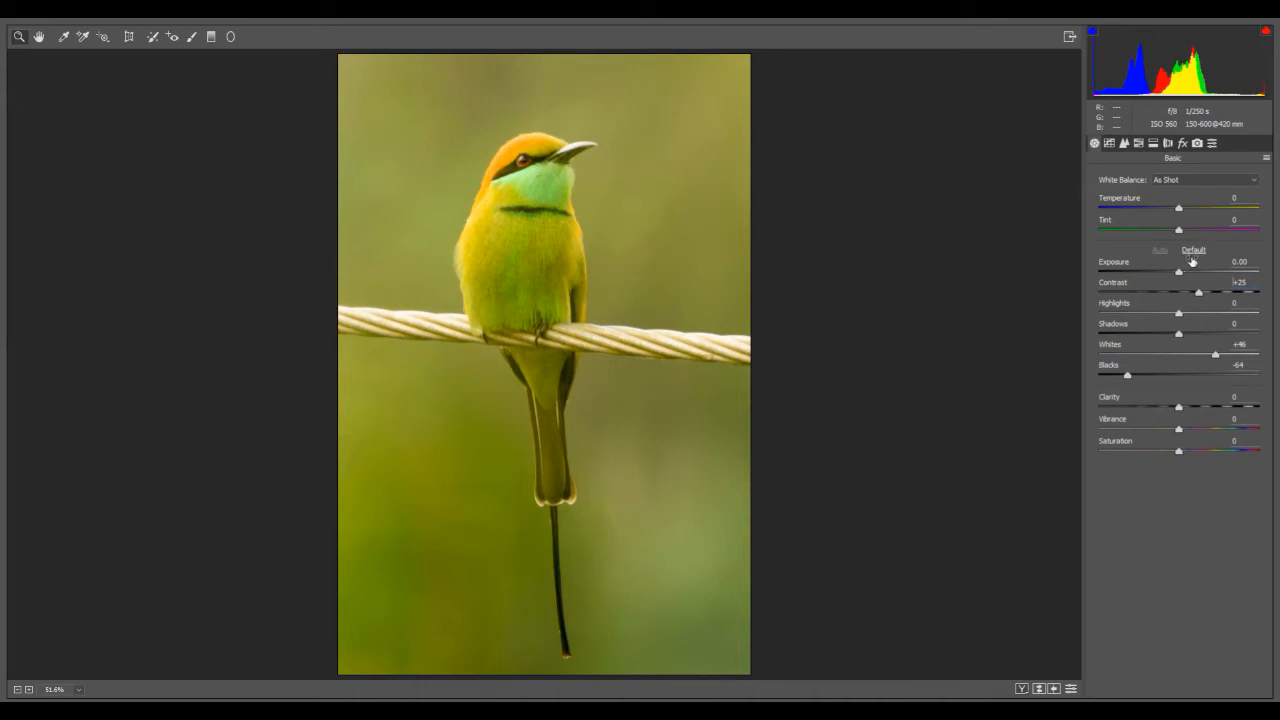
click(1193, 253)
Step: Set the exposure to -0.70 and the contrast to +31, adjust the clarity, and apply the Camera Raw Filter
drag(1179, 272, 1204, 292)
click(1182, 292)
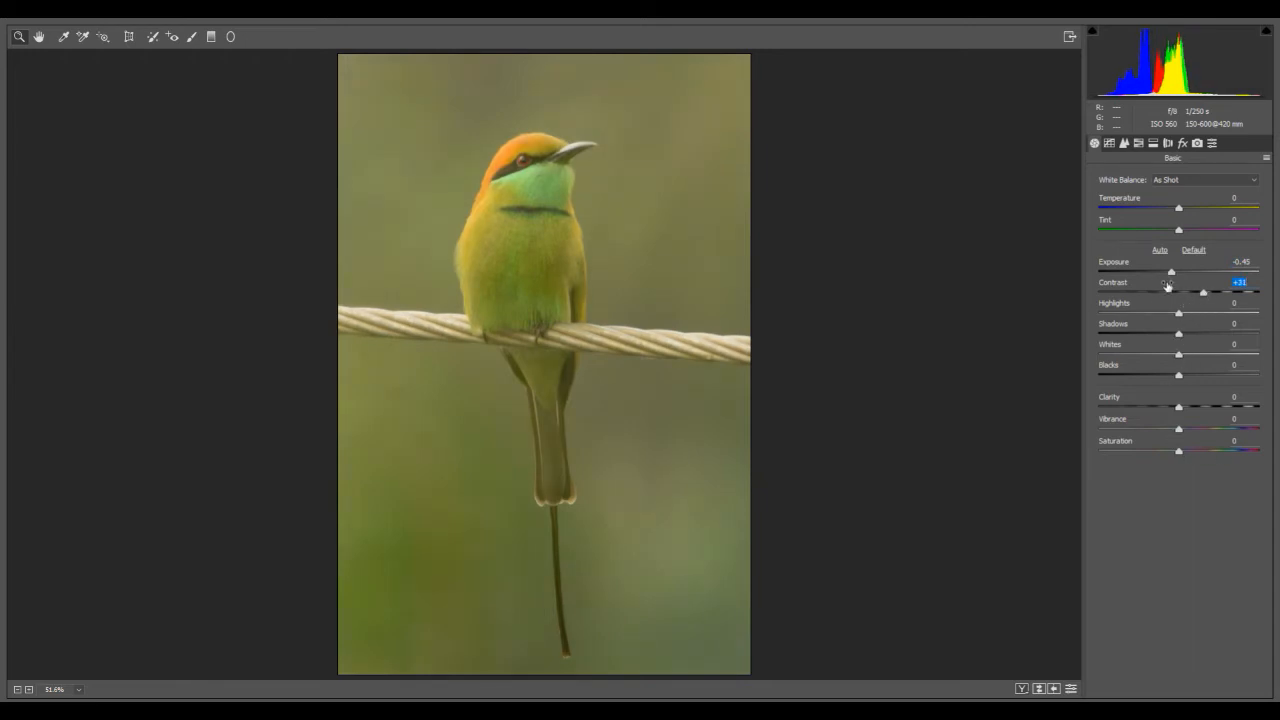
drag(1171, 273, 1167, 274)
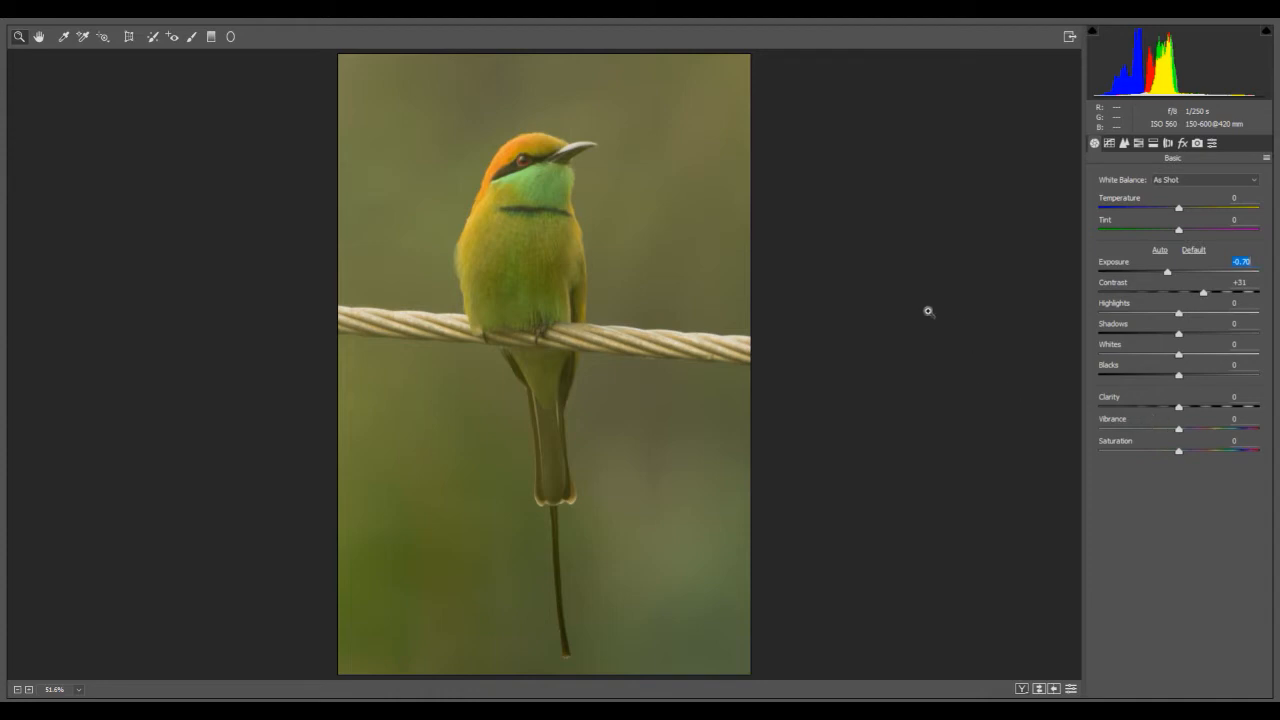
click(1180, 409)
mouse_move(1180, 409)
mouse_down()
mouse_move(1241, 406)
mouse_move(1180, 414)
mouse_up()
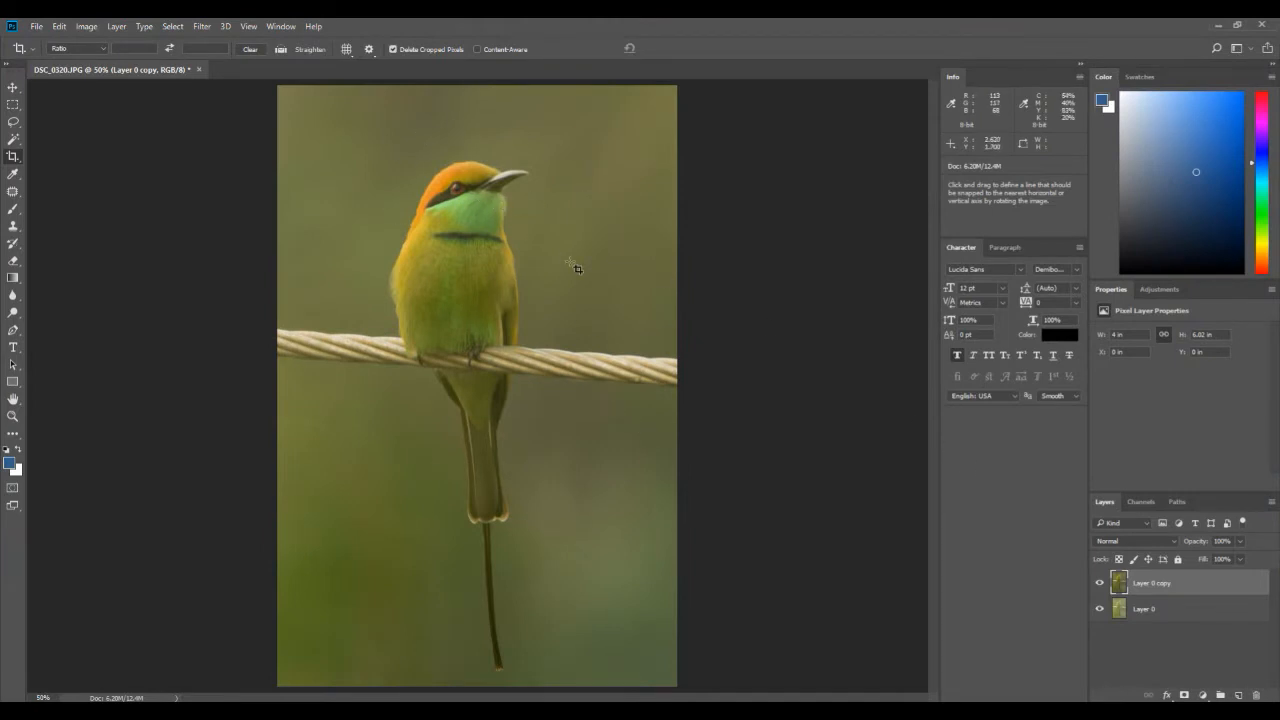
Step: Duplicate the Camera Raw-adjusted layer, Layer 0 copy, using the default name
right_click(1149, 587)
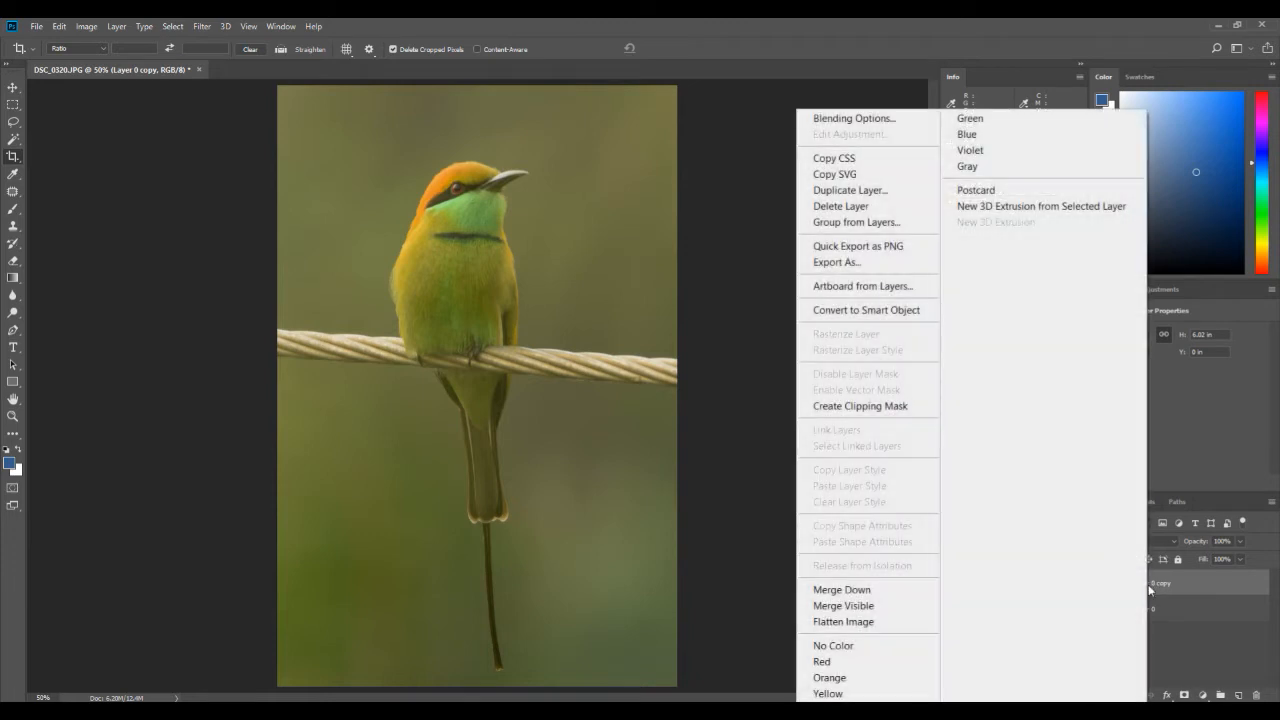
click(866, 196)
click(768, 235)
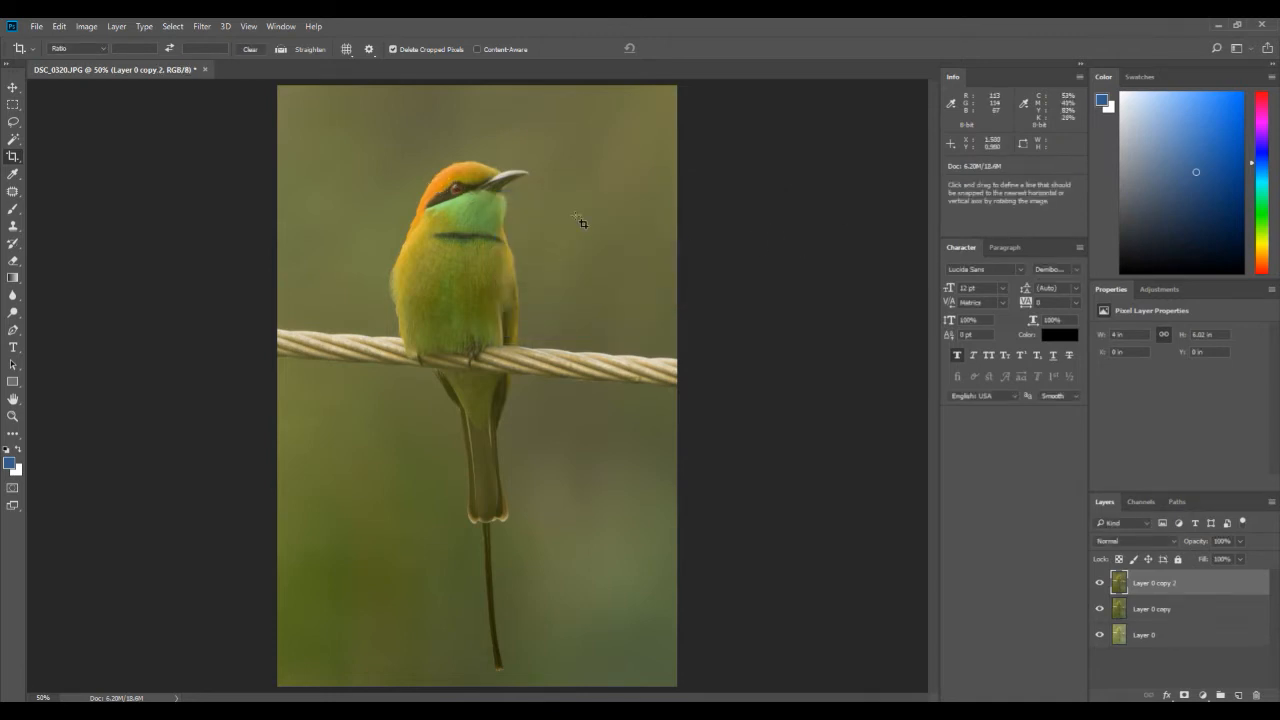
Step: Start the Smart Sharpen filter on the new copy and frame the bird's head in its preview at 67%
click(202, 26)
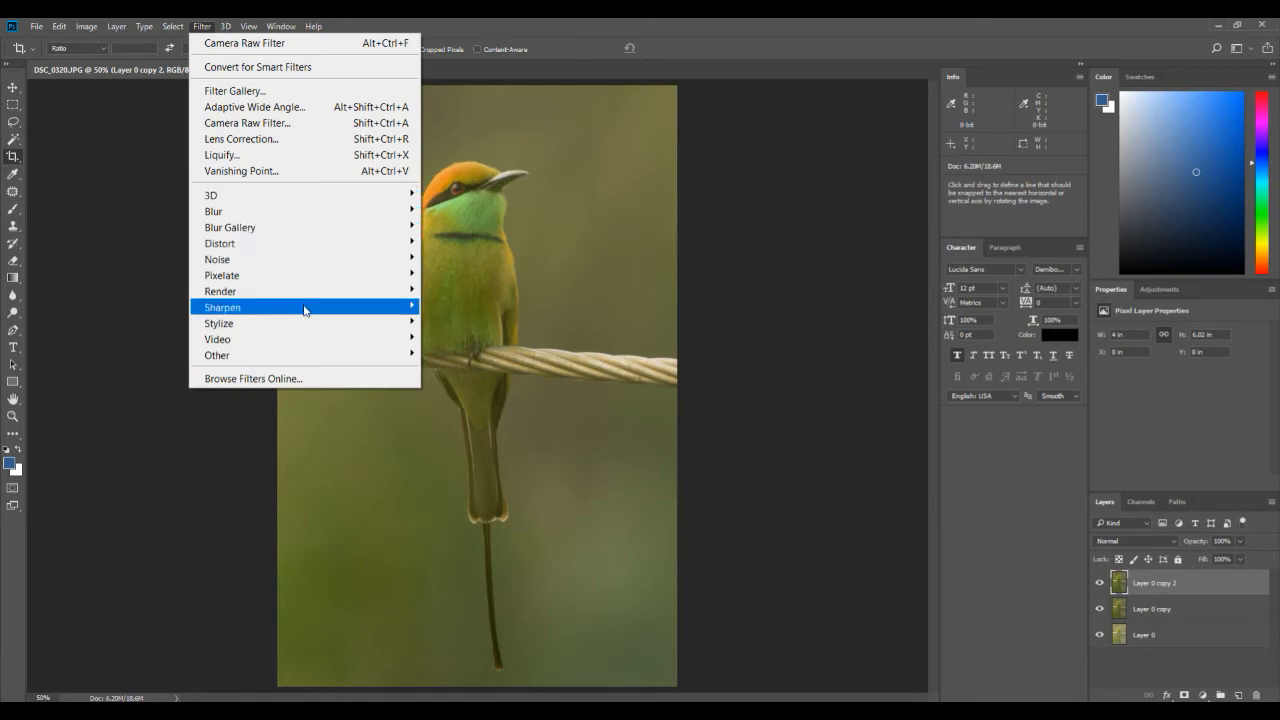
mouse_move(310, 308)
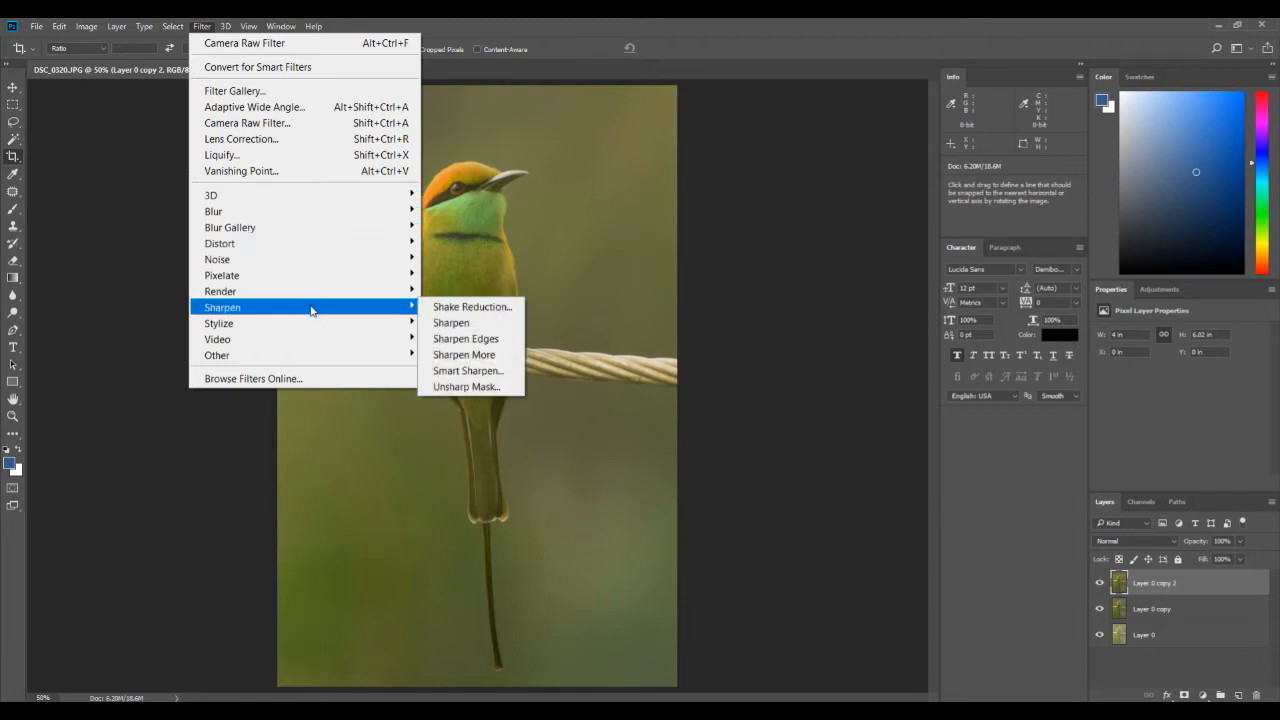
click(479, 371)
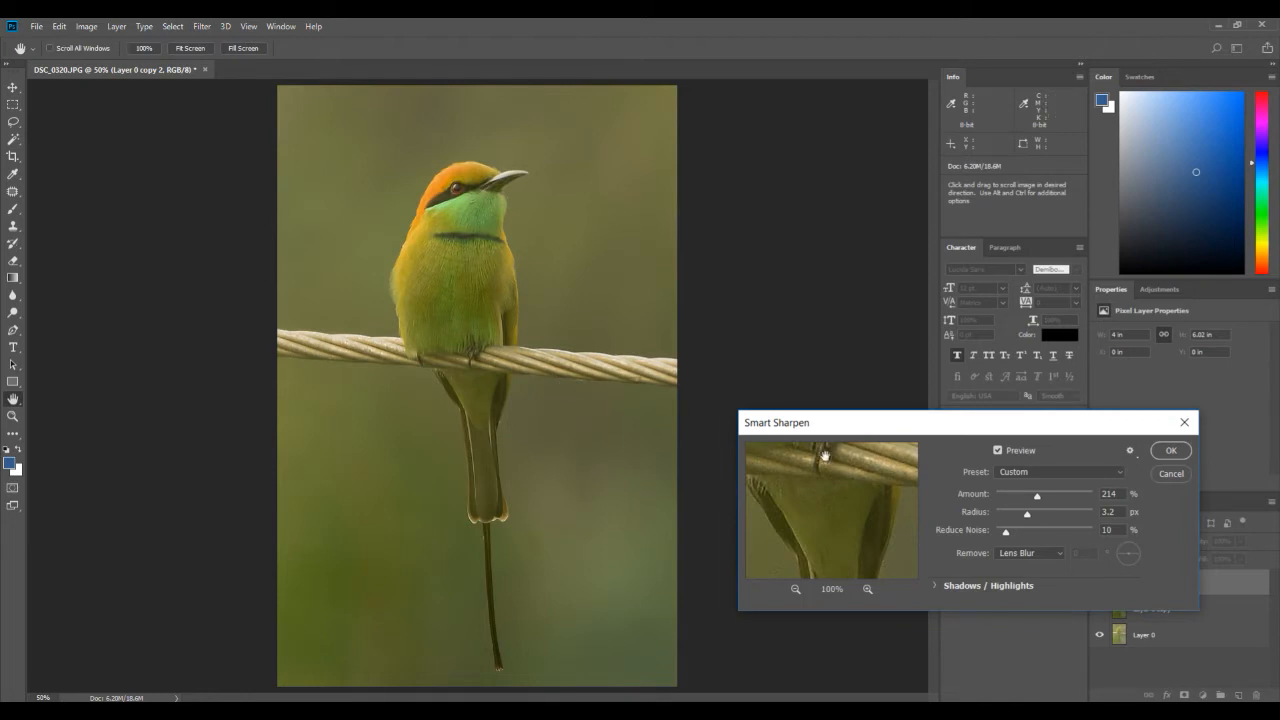
drag(845, 470, 828, 512)
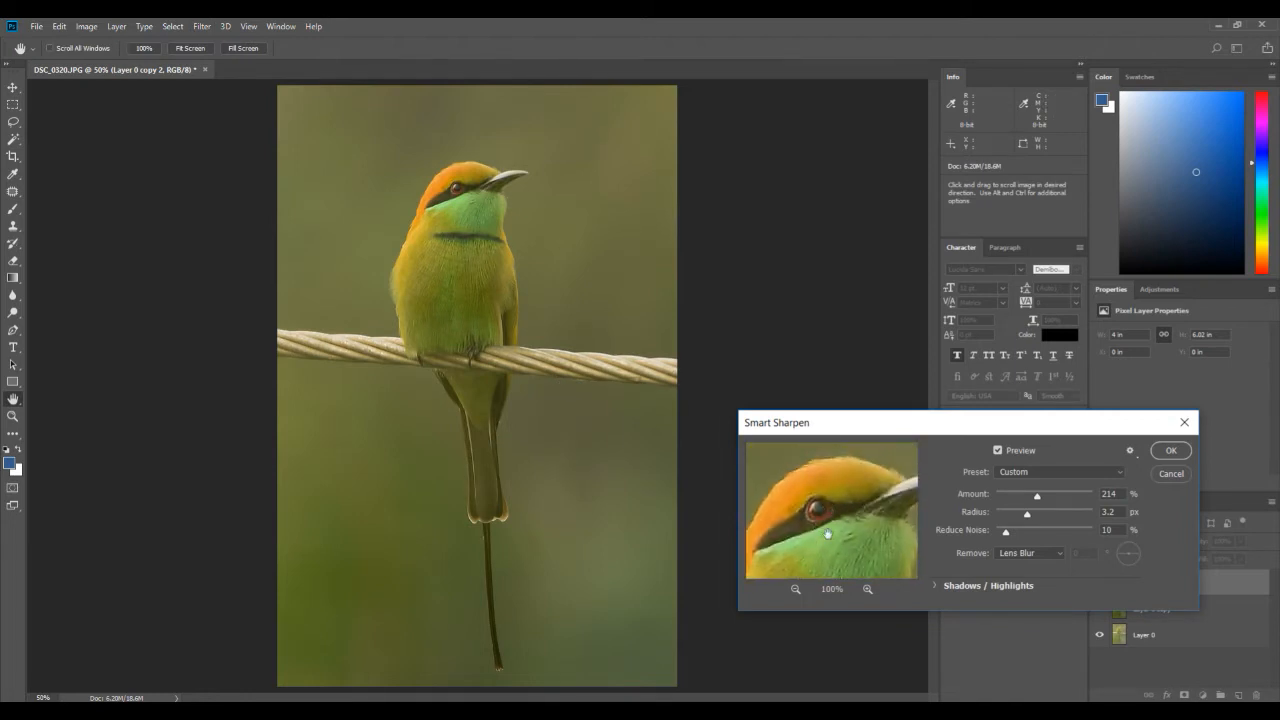
click(795, 589)
drag(820, 520, 843, 508)
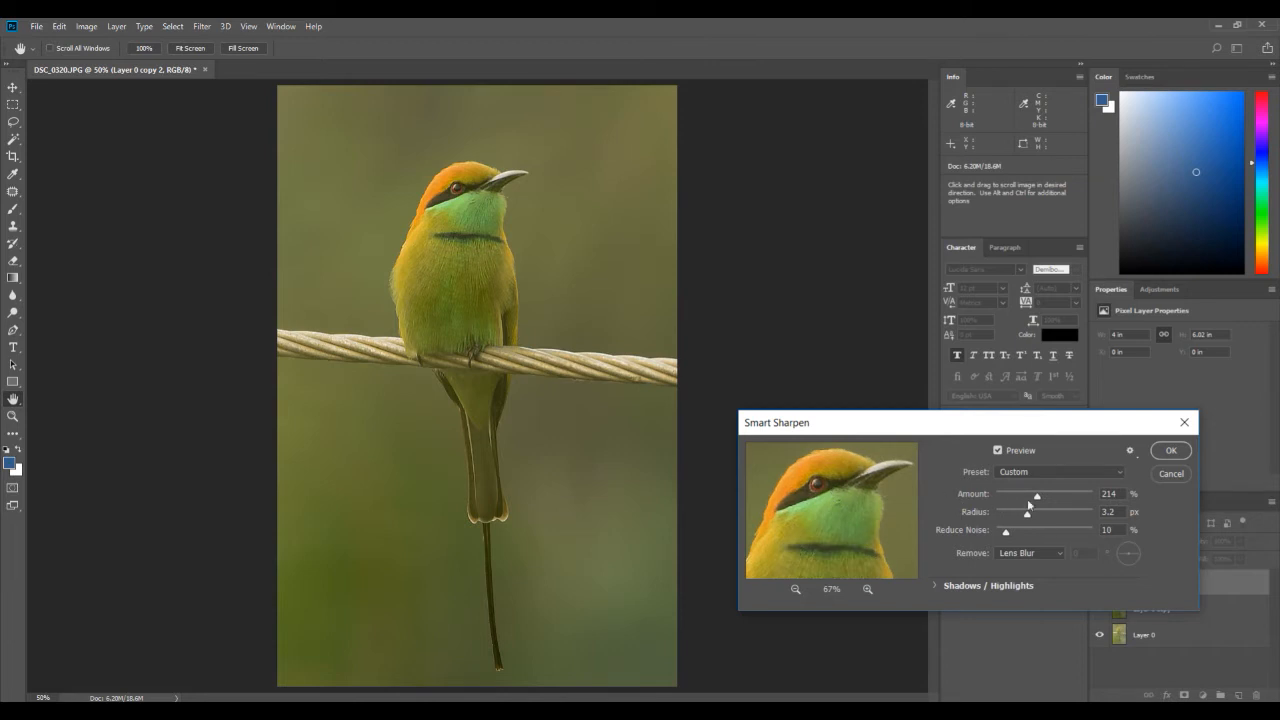
drag(814, 500, 815, 502)
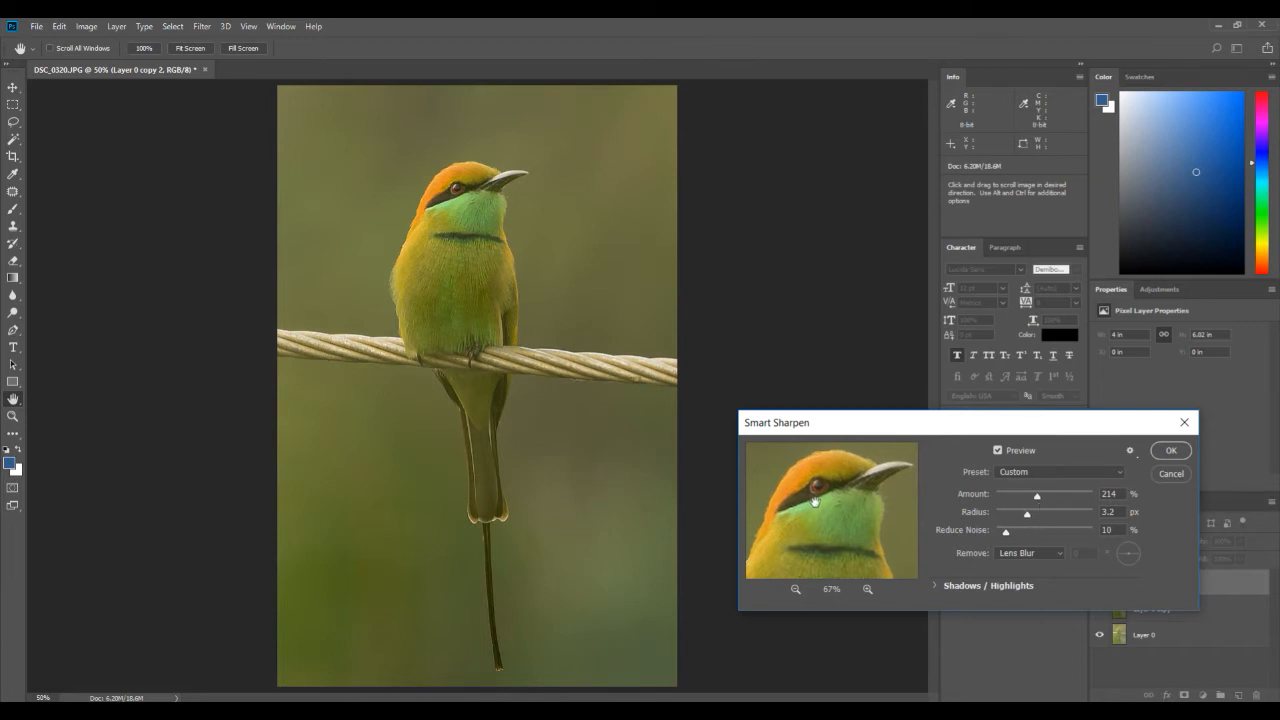
Step: Try different Smart Sharpen strengths, including 369% with a 13.4 px radius and 238% with a 1.6 px radius
drag(1036, 497, 989, 497)
drag(994, 514, 1067, 496)
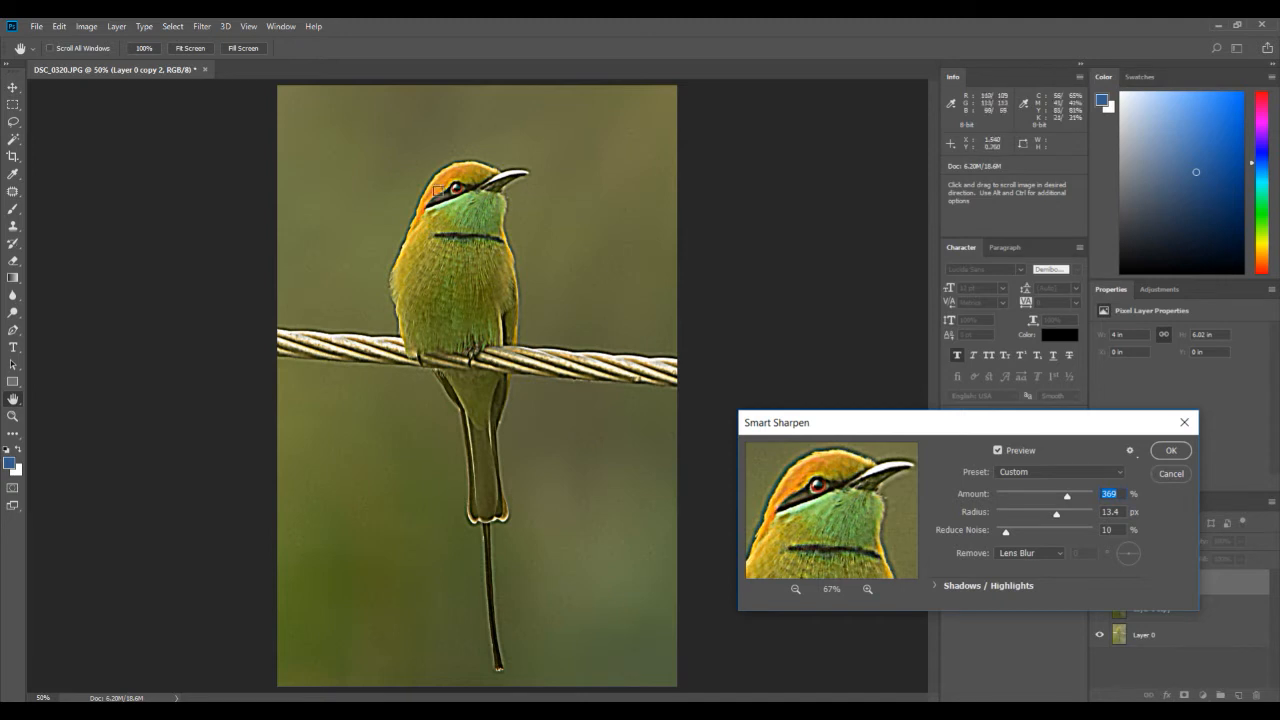
mouse_move(1058, 515)
mouse_down()
mouse_move(1007, 516)
mouse_move(1028, 499)
mouse_move(1016, 515)
mouse_move(1041, 500)
mouse_move(1038, 515)
mouse_move(1017, 516)
mouse_move(1043, 498)
mouse_up()
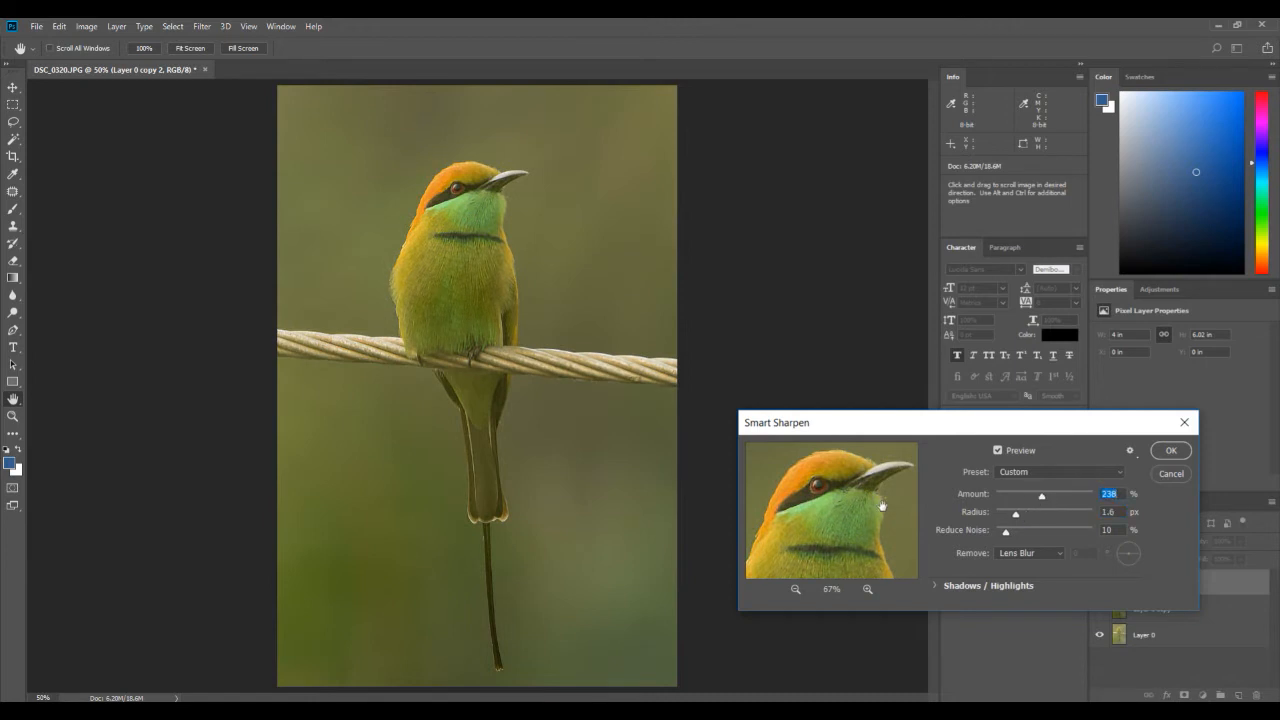
Step: Set the Smart Sharpen radius to 2.7 px and the amount to about 310%, check the bird's head, and apply the filter
mouse_move(1019, 517)
mouse_down()
mouse_move(1069, 517)
mouse_move(1013, 518)
mouse_move(1053, 518)
mouse_move(1026, 519)
mouse_up()
mouse_move(1043, 500)
mouse_down()
mouse_move(1074, 501)
mouse_move(1048, 502)
mouse_move(1059, 500)
mouse_up()
drag(771, 465, 801, 476)
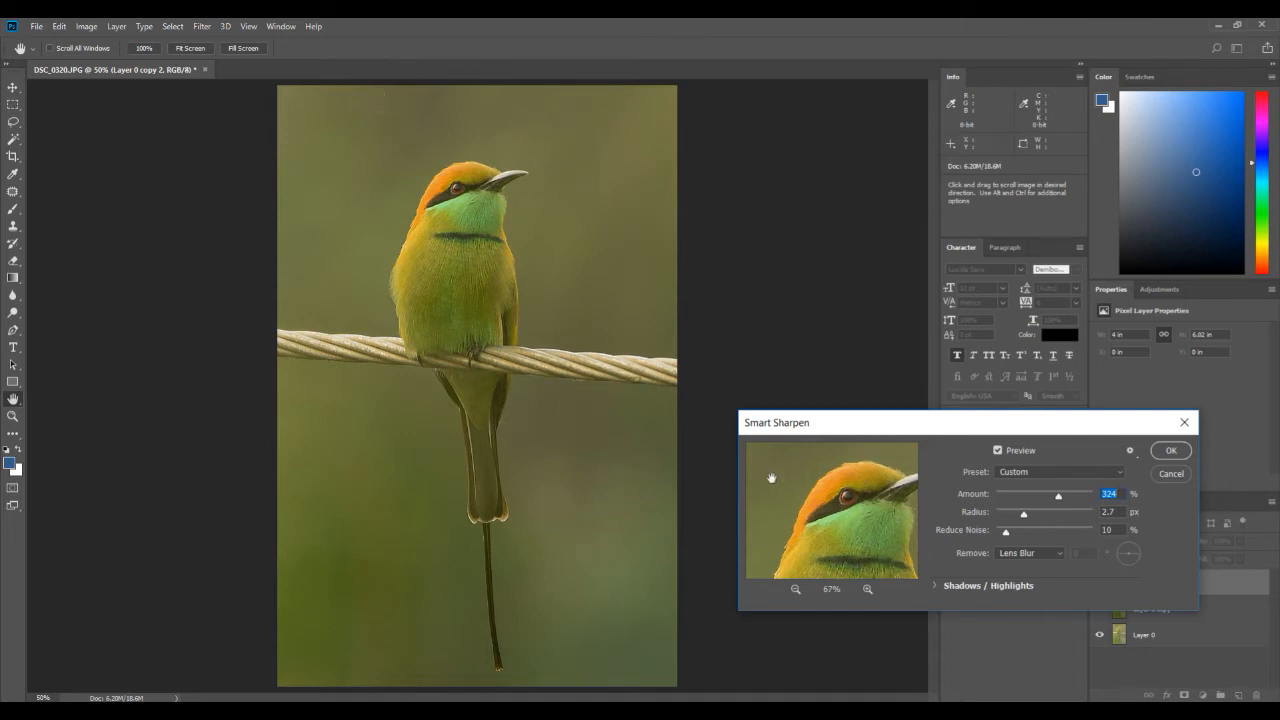
mouse_move(859, 528)
mouse_down()
mouse_move(837, 517)
mouse_move(851, 523)
mouse_up()
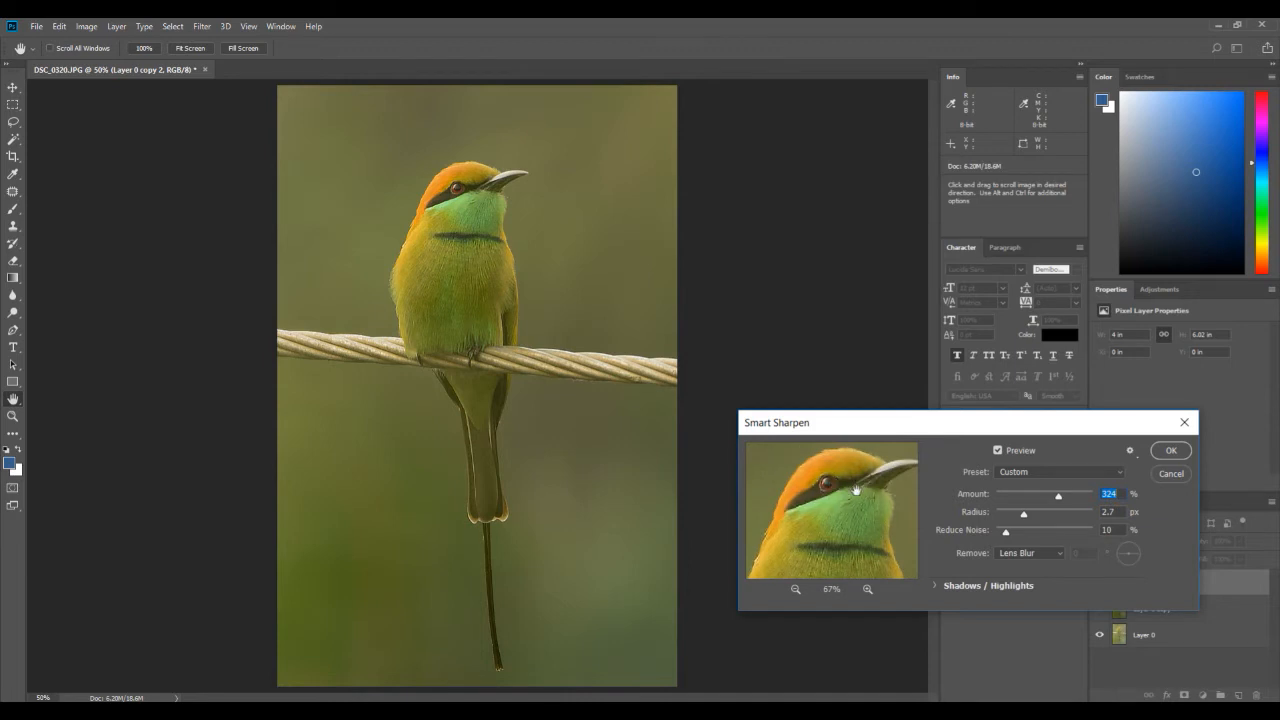
drag(857, 491, 852, 513)
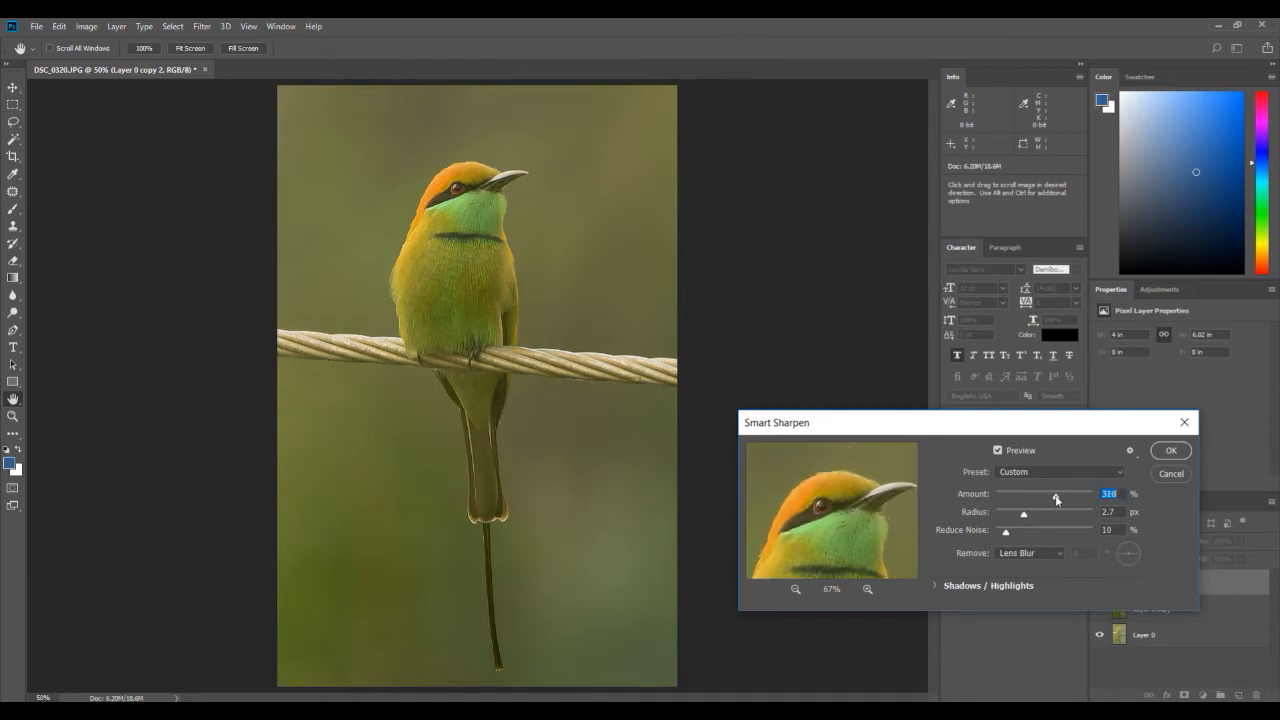
mouse_move(1051, 499)
mouse_down()
mouse_move(1020, 517)
mouse_move(1054, 495)
mouse_up()
click(1172, 451)
key(c)
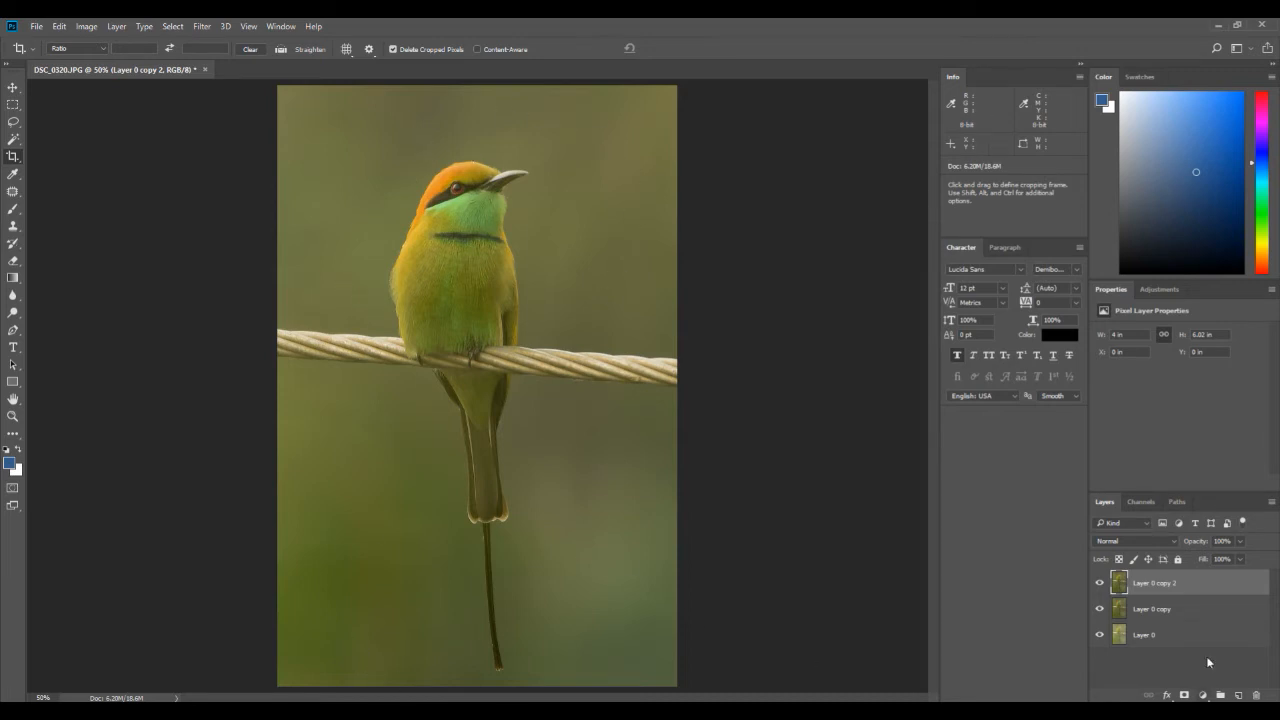
Step: Add a layer mask to Layer 0 copy 2 and invert it to black to hide the sharpening
click(1185, 695)
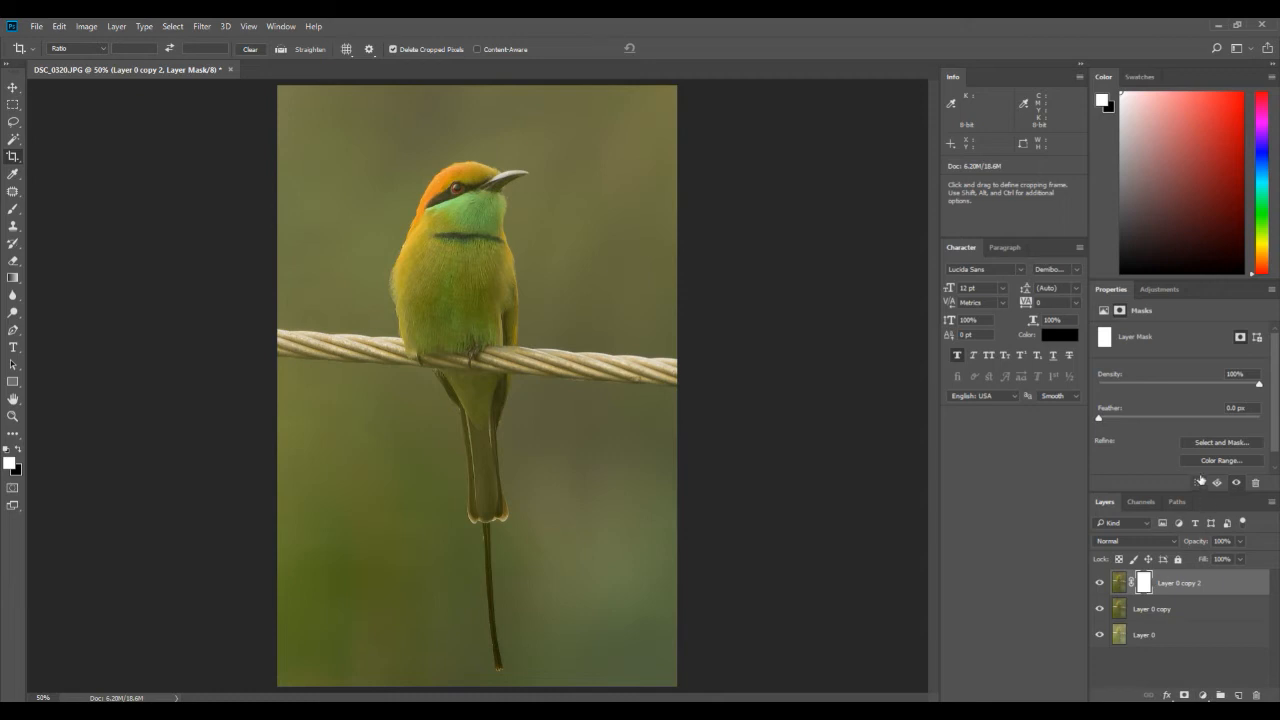
scroll(1218, 430, down, 1)
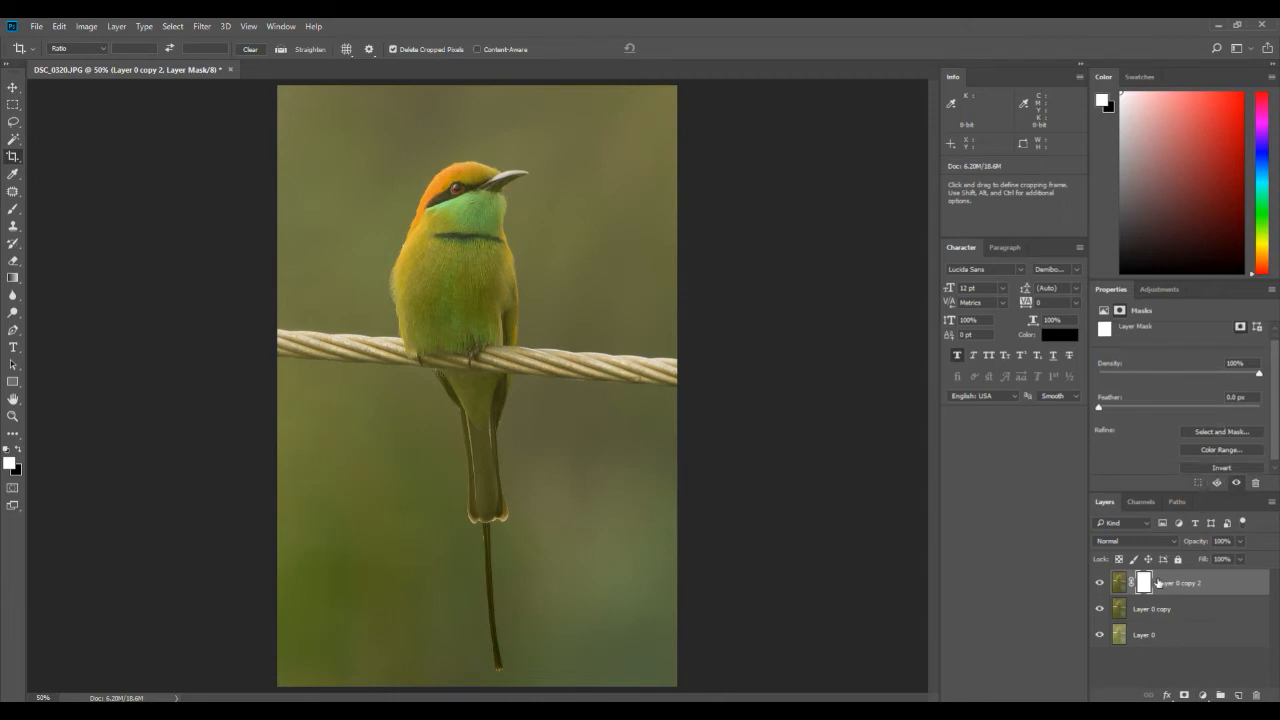
click(1229, 469)
Step: Set up the Brush tool with 100% opacity and a size of 175 for painting on the mask
click(13, 208)
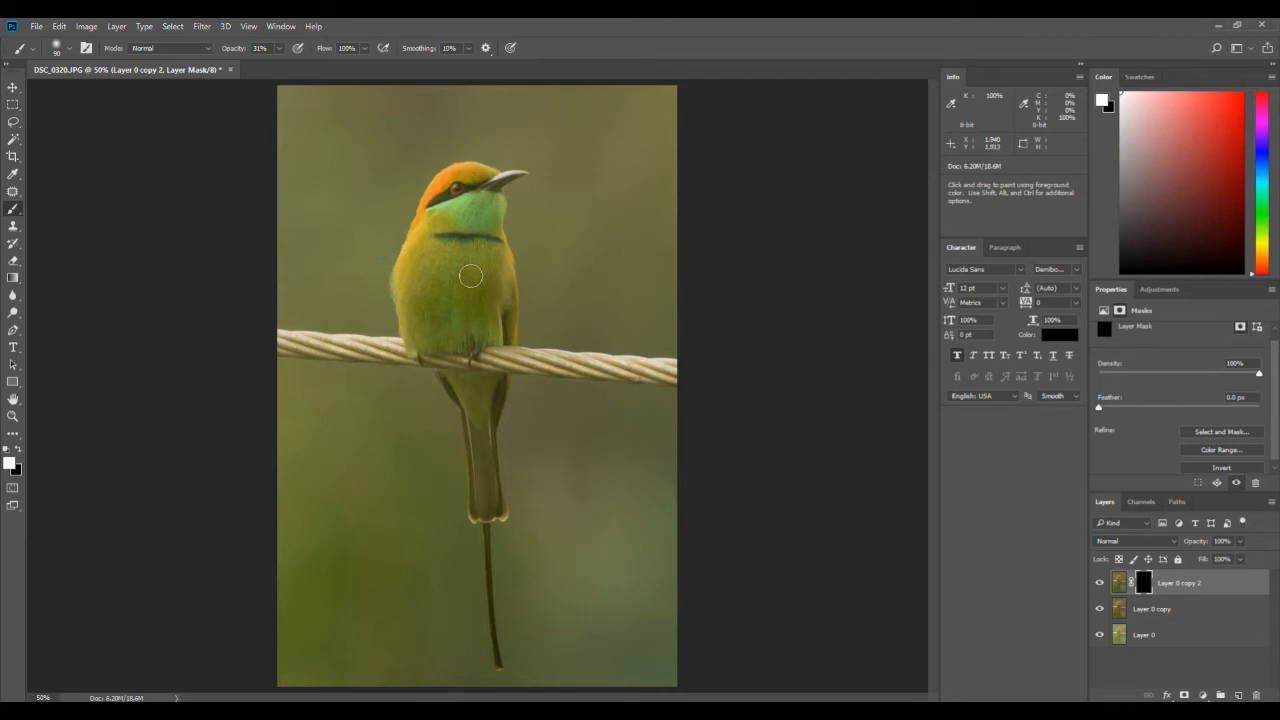
click(279, 48)
drag(279, 66, 335, 72)
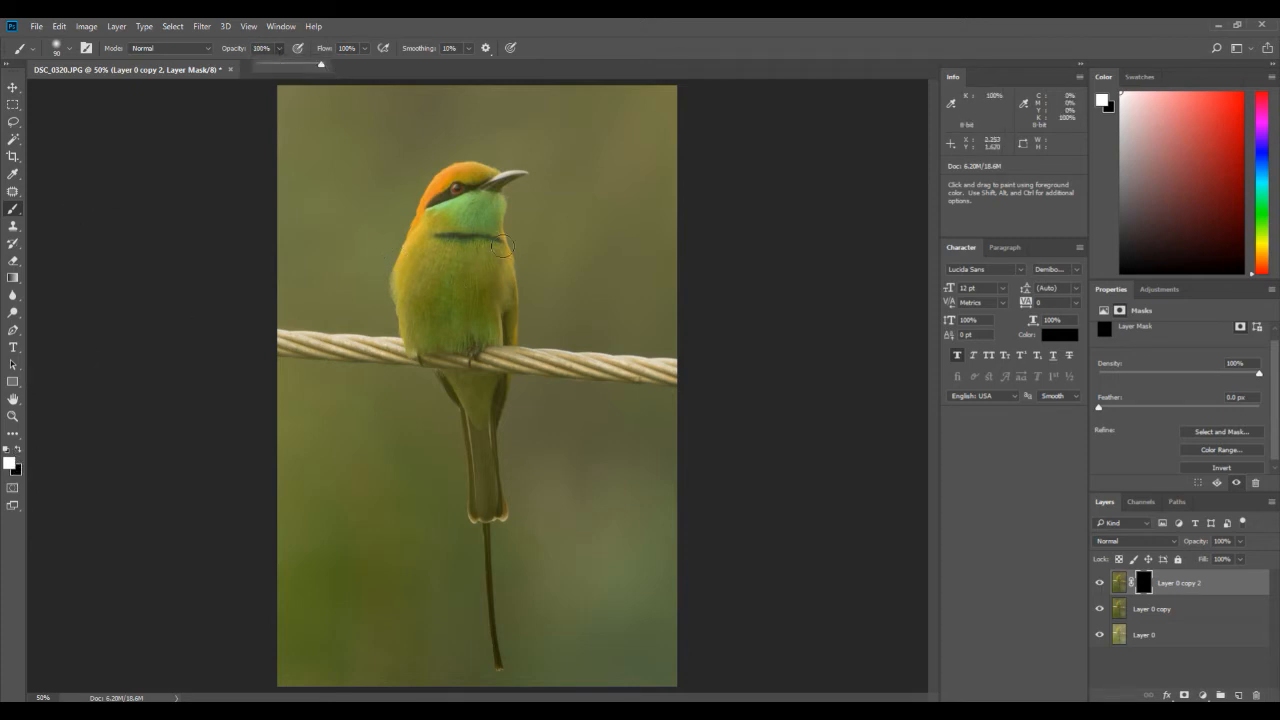
key(bracketright)
key(bracketright)
key(bracketright)
key(bracketright)
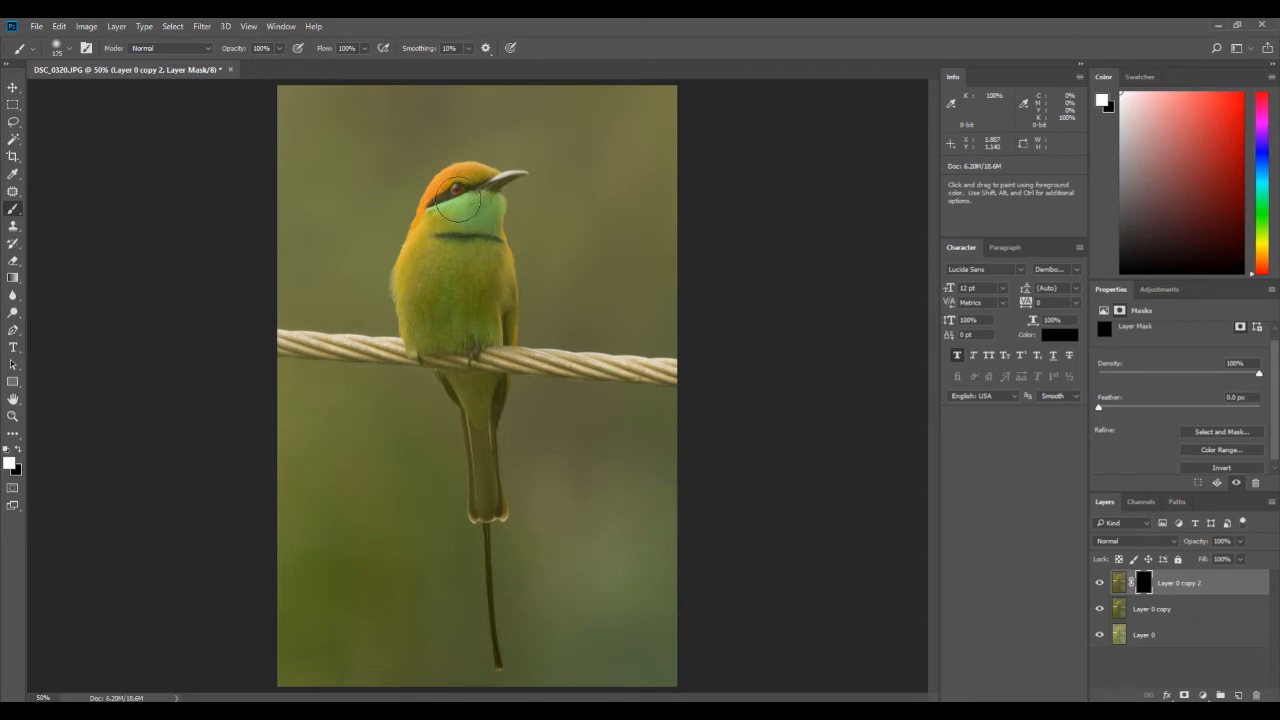
key(ctrl+1)
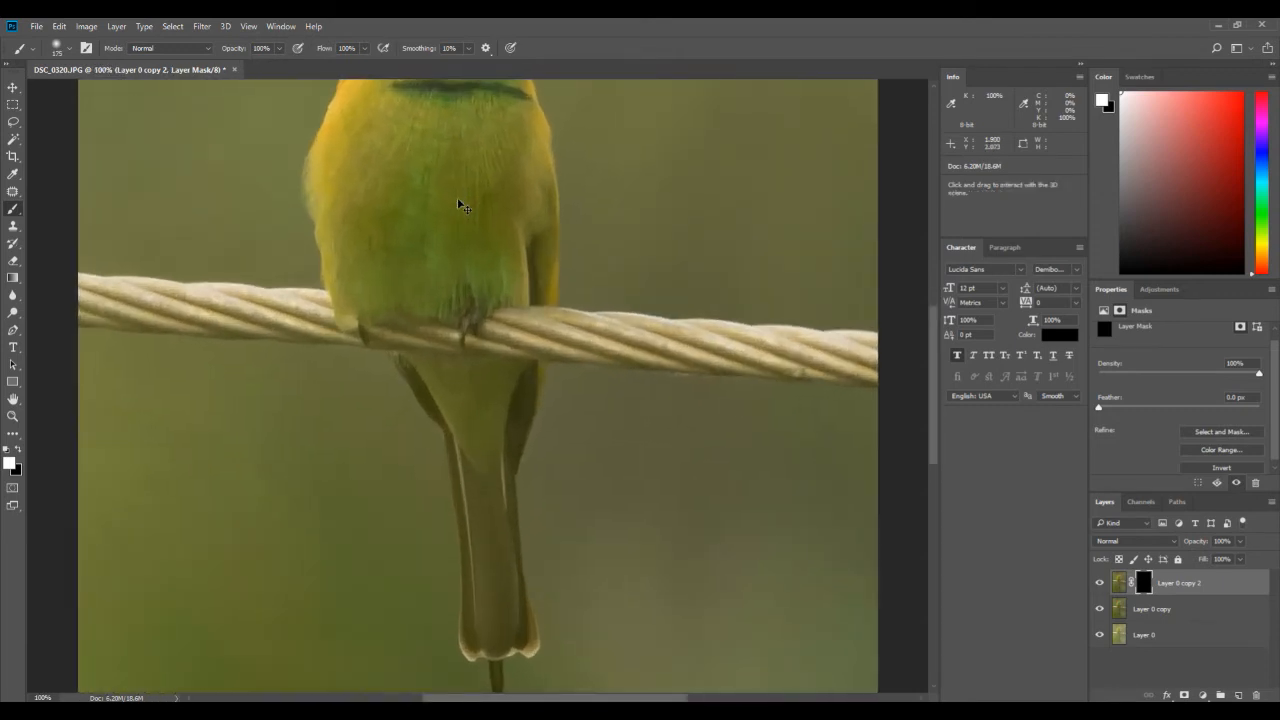
Step: Paint the layer mask white over the bird's head and body to reveal the sharpening, reducing the brush size to 45 for finer areas
scroll(458, 199, up, 5)
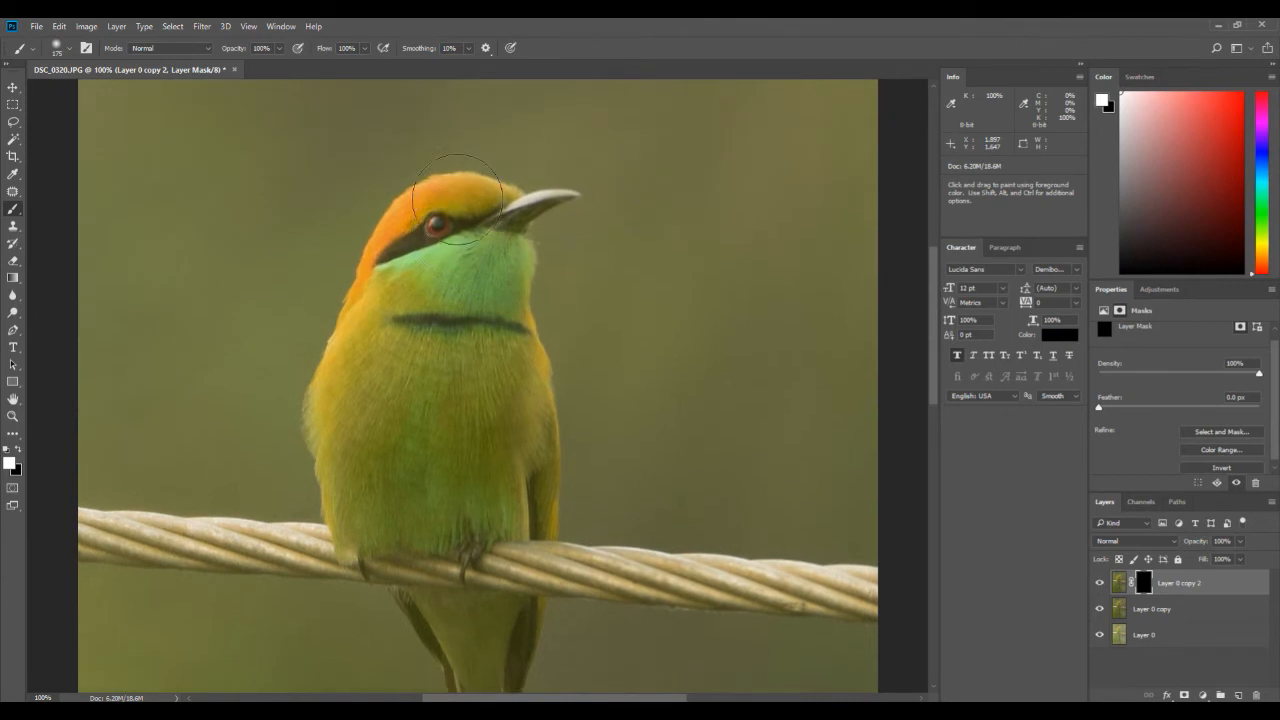
scroll(775, 260, down, 1)
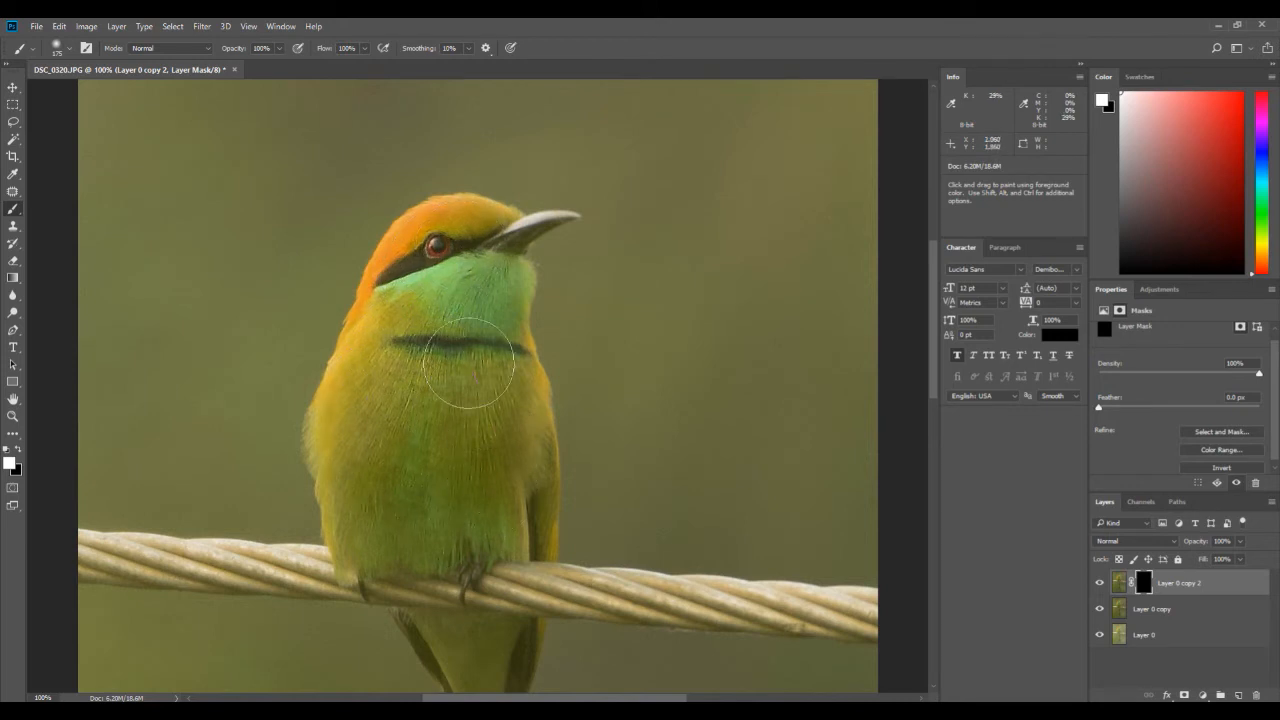
drag(463, 275, 459, 257)
key(bracketleft)
key(bracketleft)
key(bracketleft)
key(bracketleft)
key(bracketleft)
key(bracketleft)
key(bracketleft)
key(bracketleft)
key(bracketleft)
scroll(489, 550, down, 5)
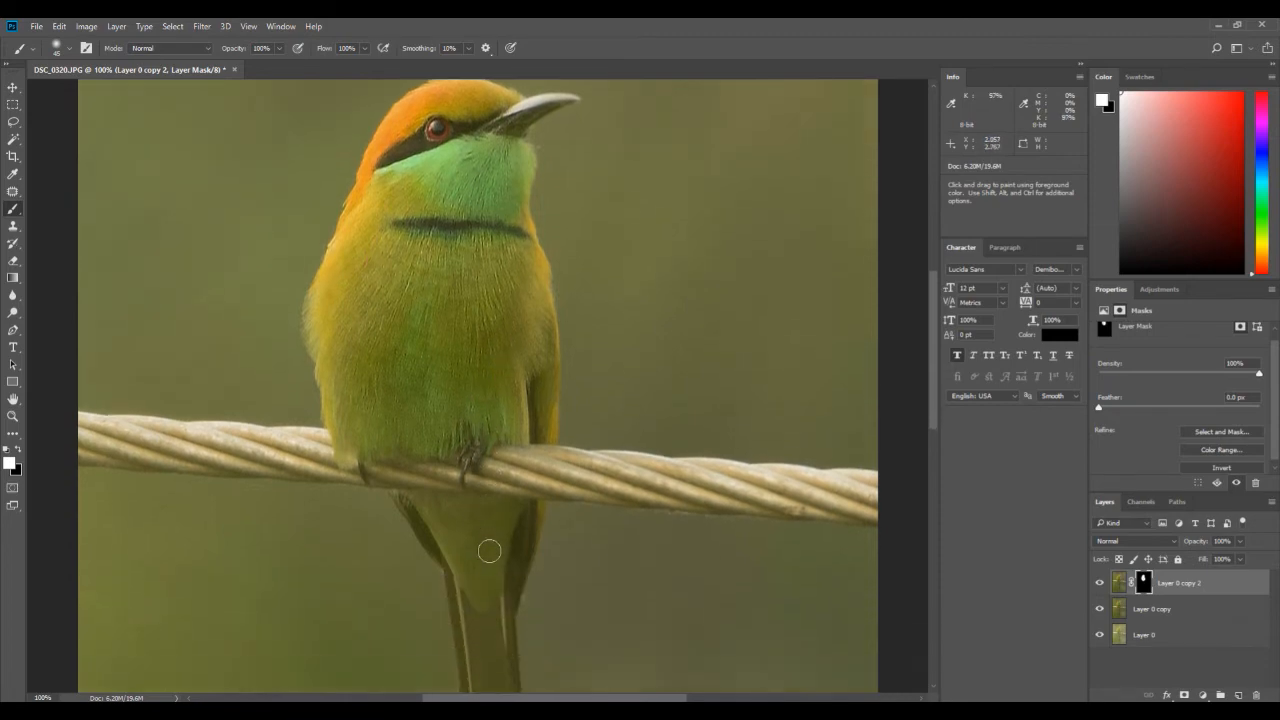
Step: Enlarge the brush to 80 and paint the mask white over the bird's lower body and upper tail
key(bracketright)
key(bracketright)
key(bracketright)
key(bracketright)
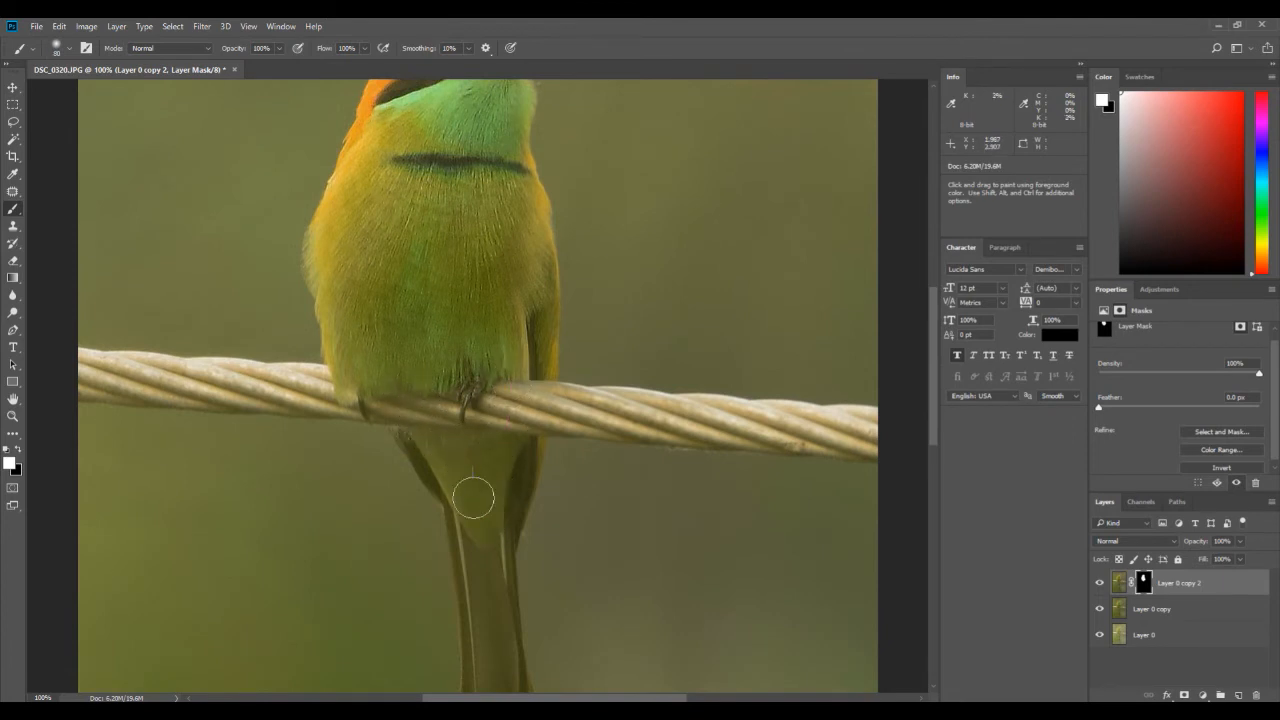
scroll(489, 610, down, 2)
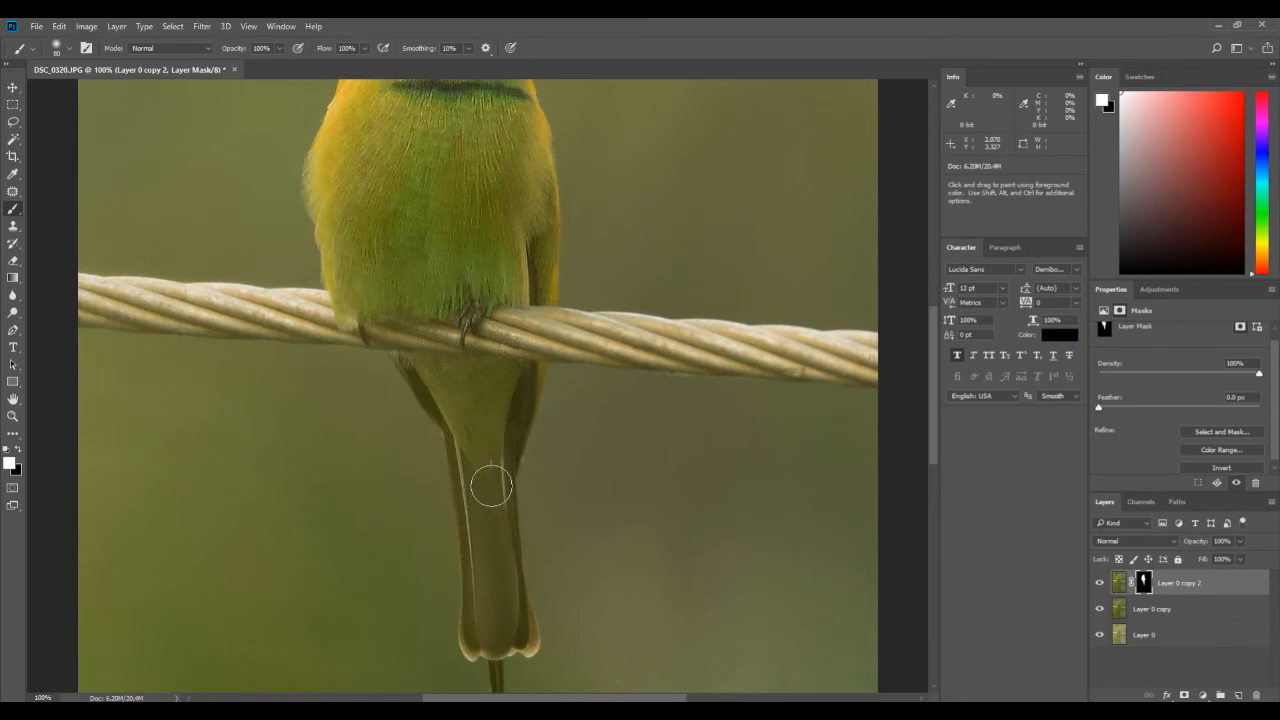
scroll(500, 423, up, 3)
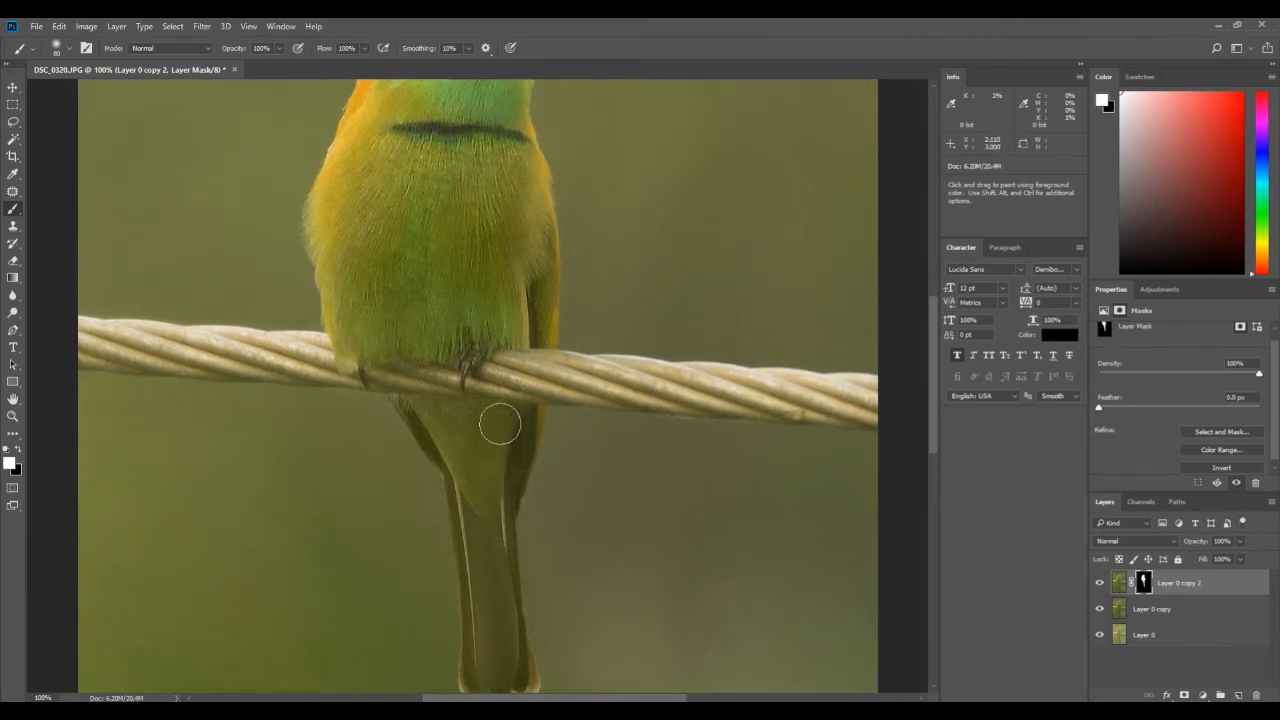
scroll(500, 423, up, 1)
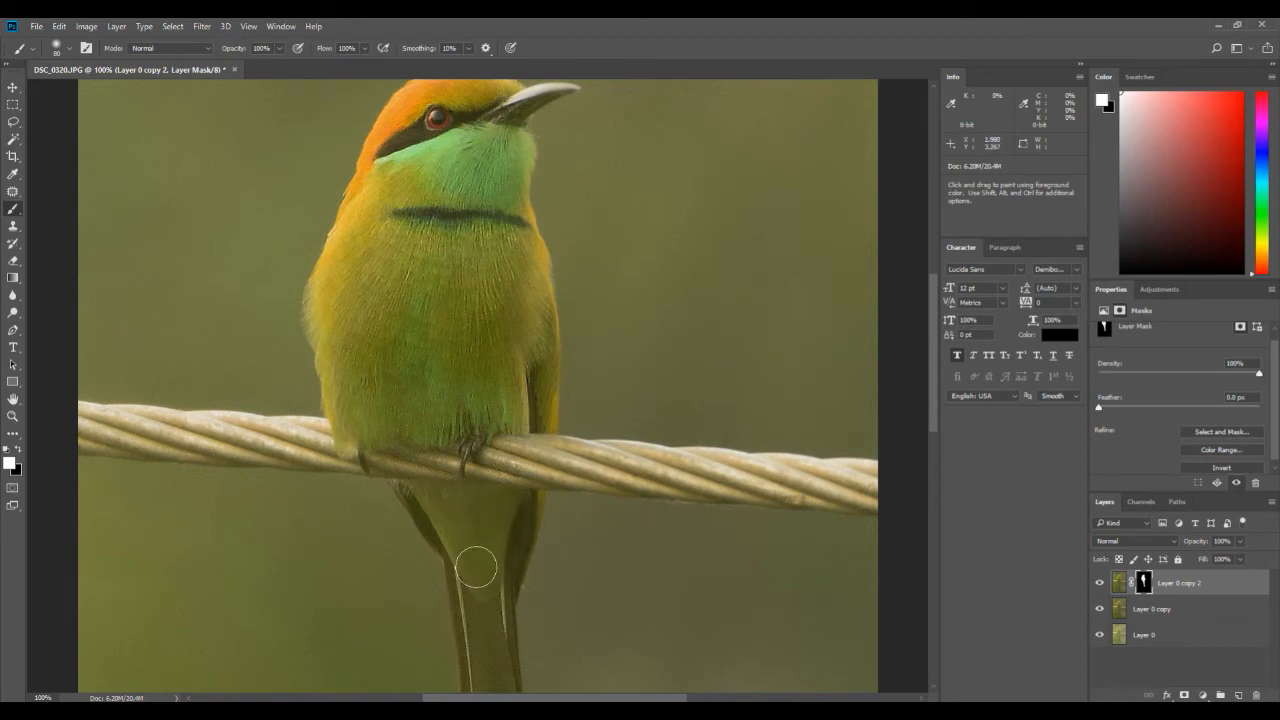
scroll(491, 541, up, 2)
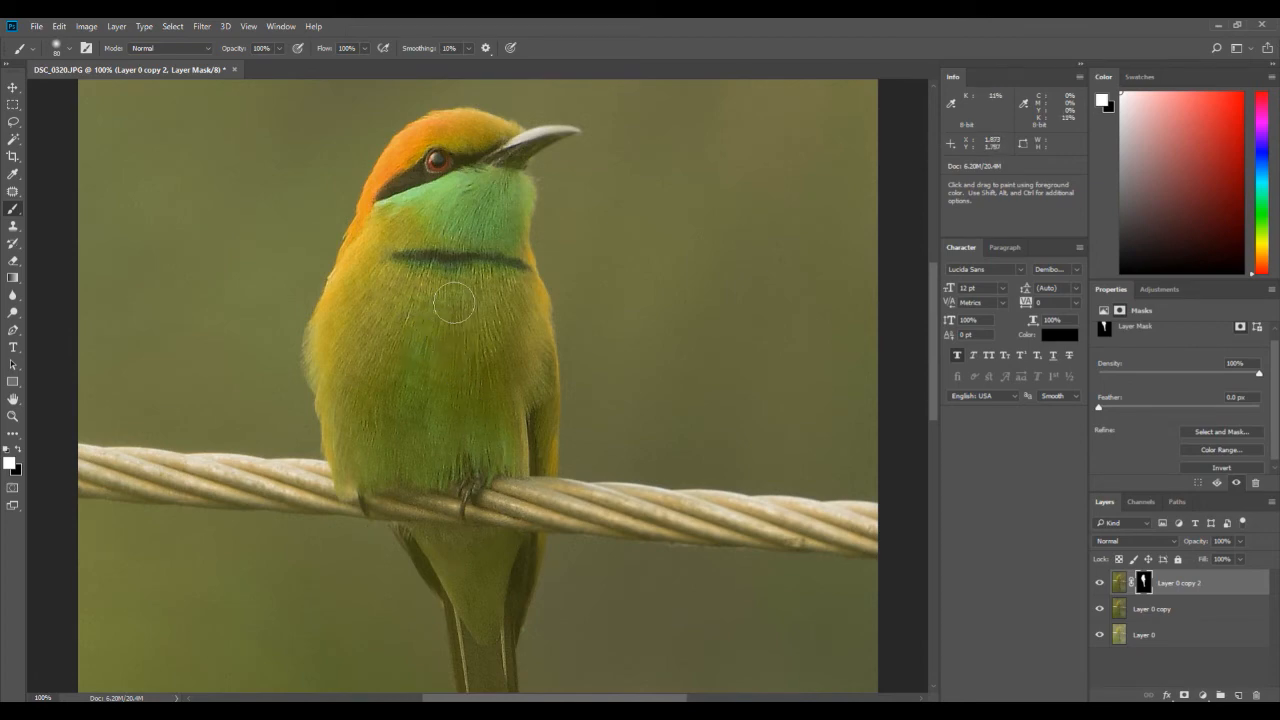
scroll(478, 508, down, 1)
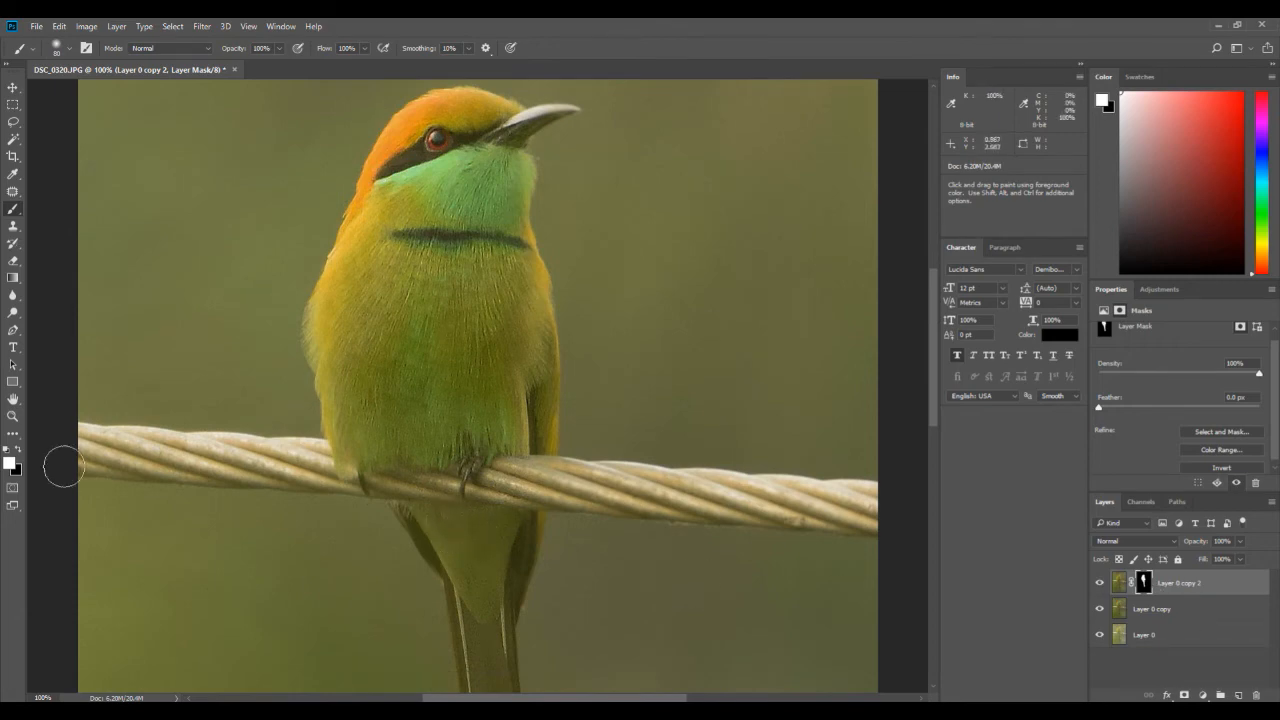
Step: Set the foreground color to black (000000) and paint out the sharpening on the mask where it spills onto the wire
click(9, 462)
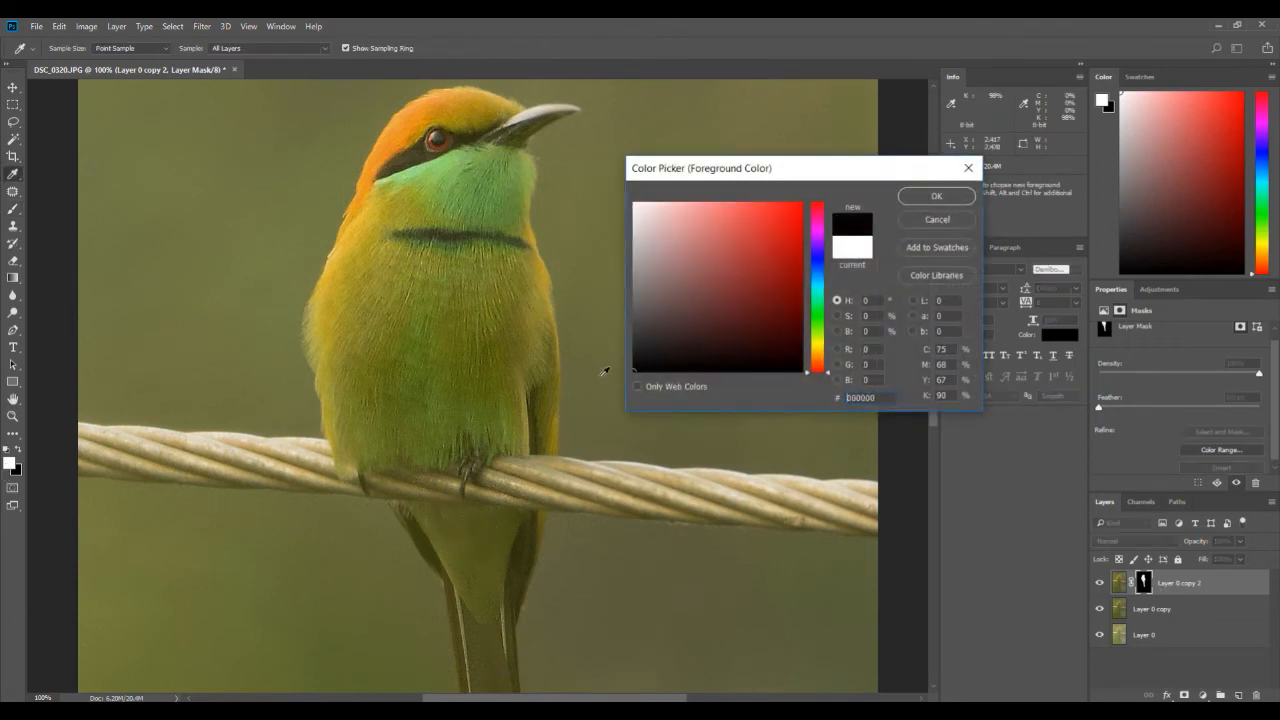
click(936, 196)
scroll(460, 490, down, 3)
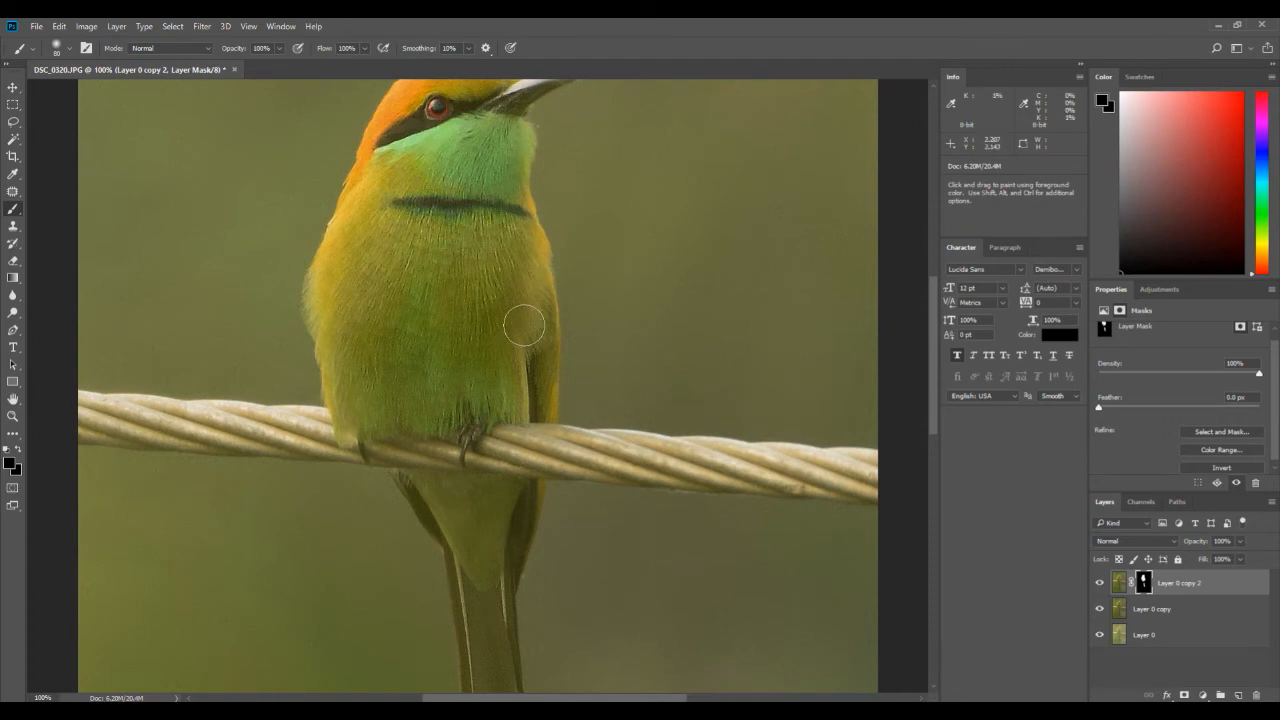
scroll(494, 412, up, 2)
scroll(494, 412, up, 1)
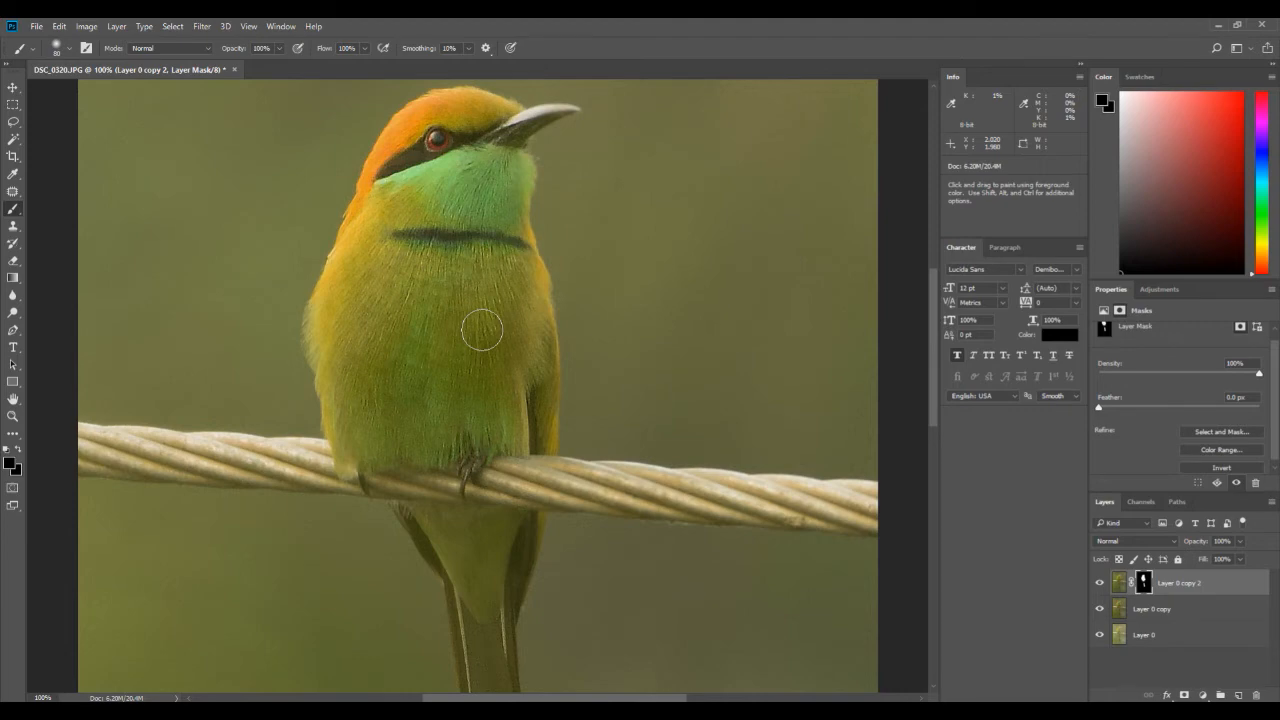
scroll(477, 272, up, 3)
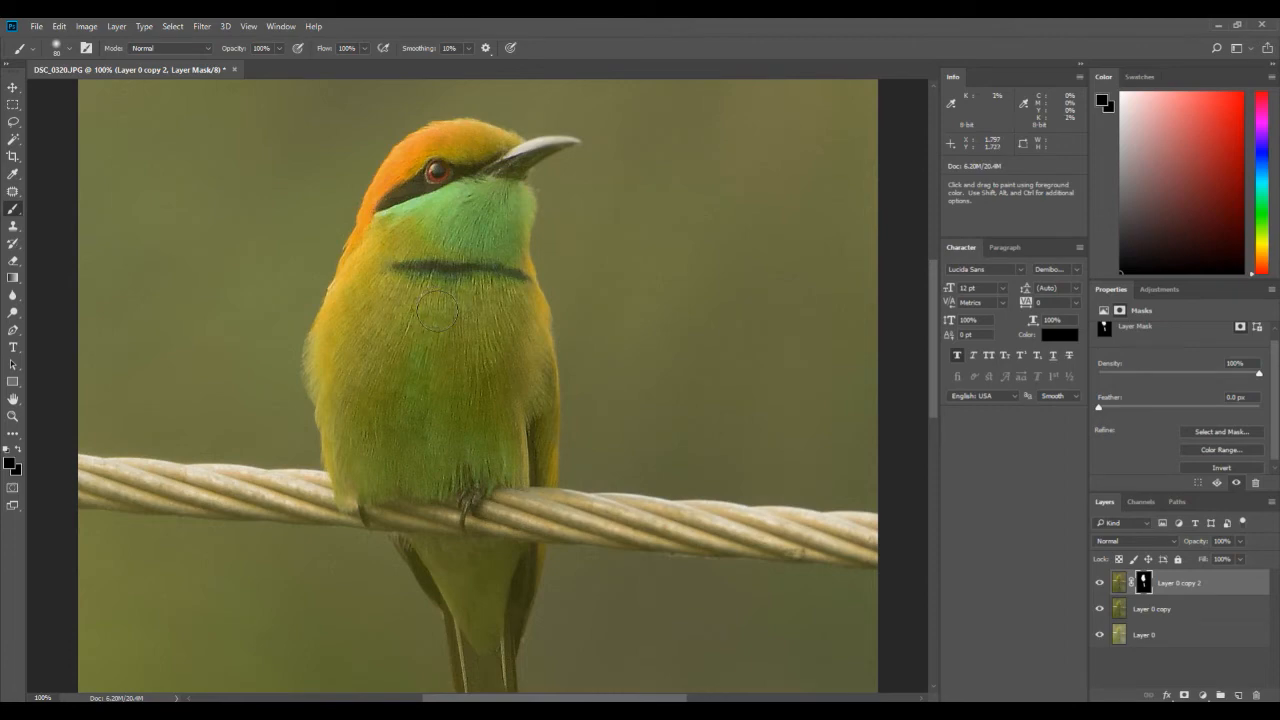
scroll(436, 320, down, 2)
scroll(439, 325, down, 10)
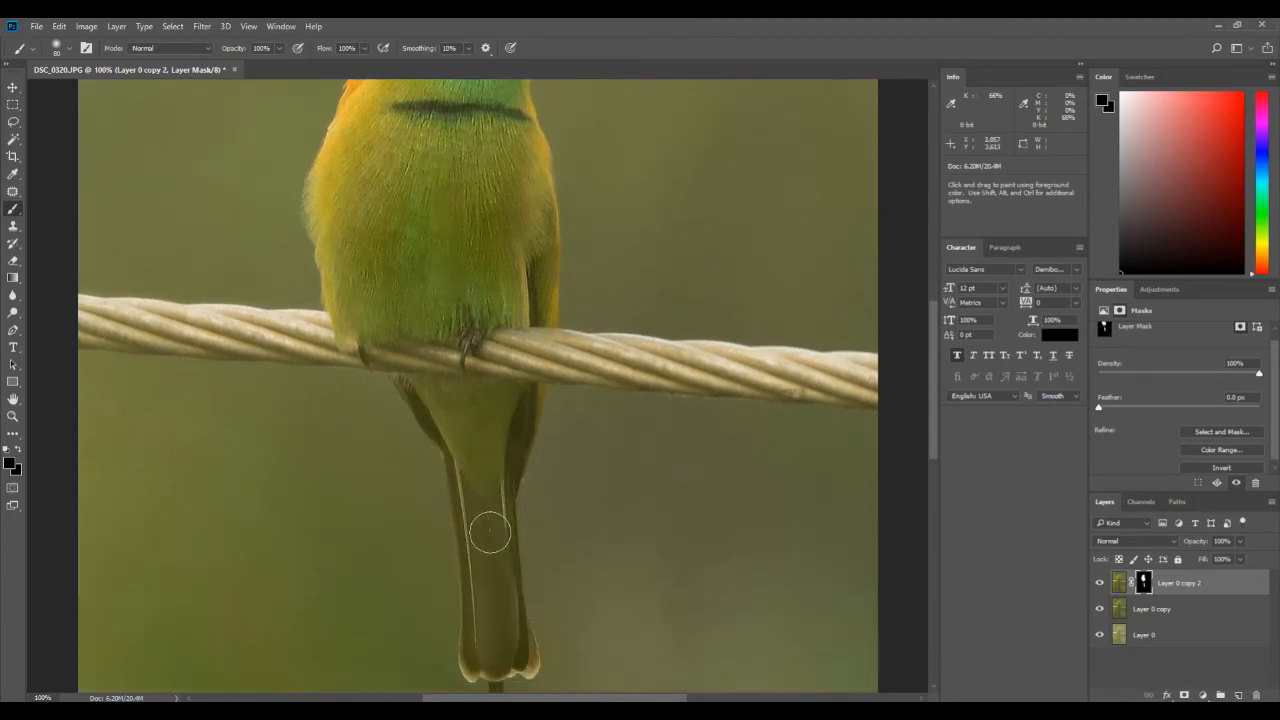
Step: Compare the bird with and without the sharpened Layer 0 copy 2, first close up and again at 50% zoom
scroll(480, 360, up, 3)
scroll(484, 355, up, 10)
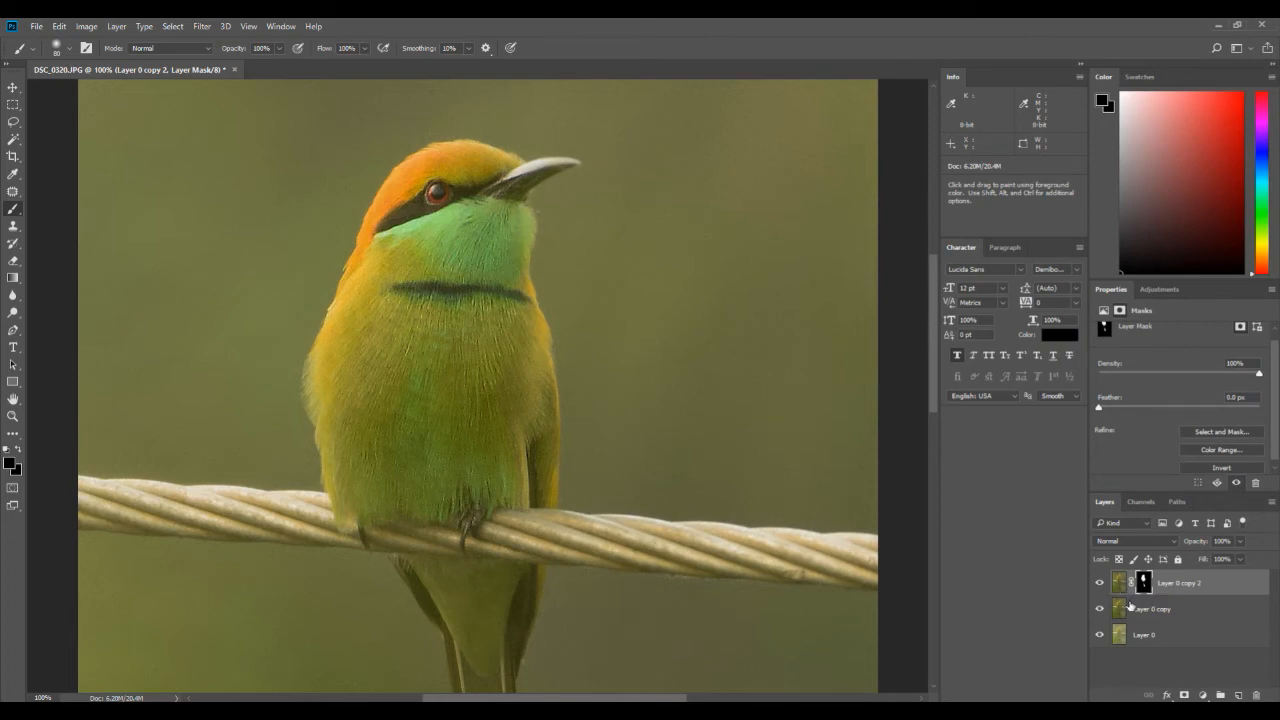
click(1100, 582)
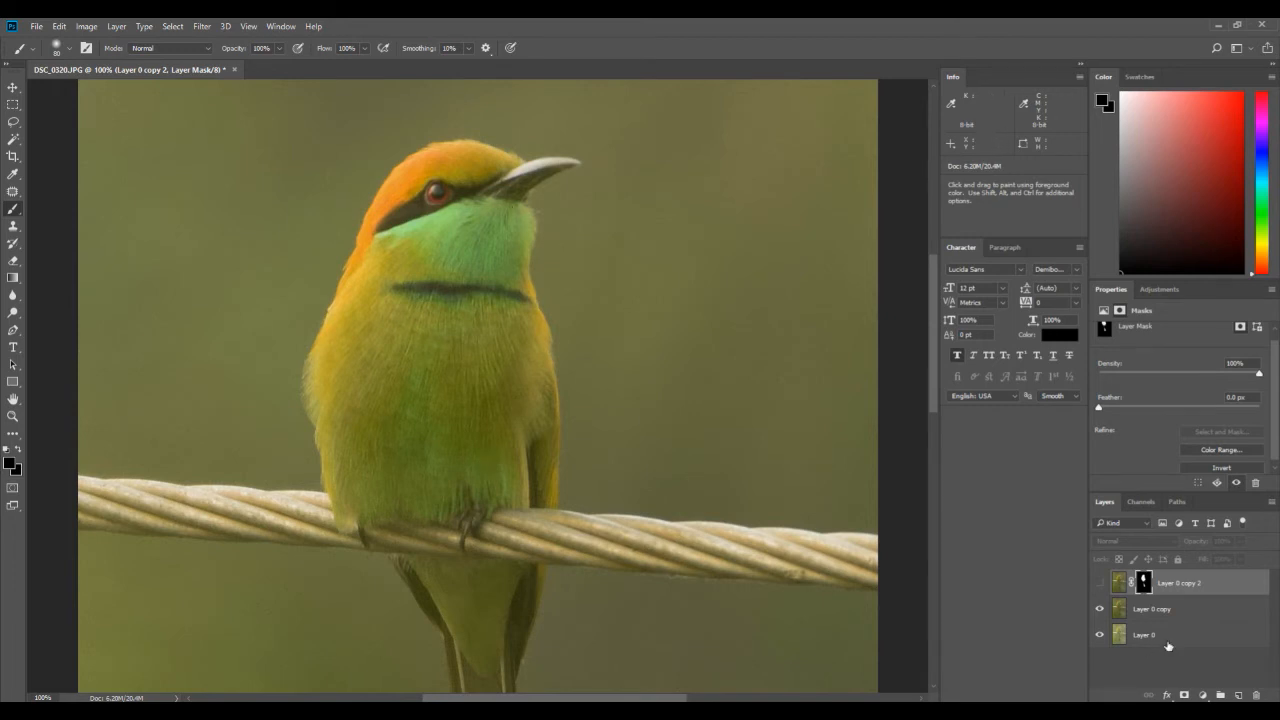
click(1100, 583)
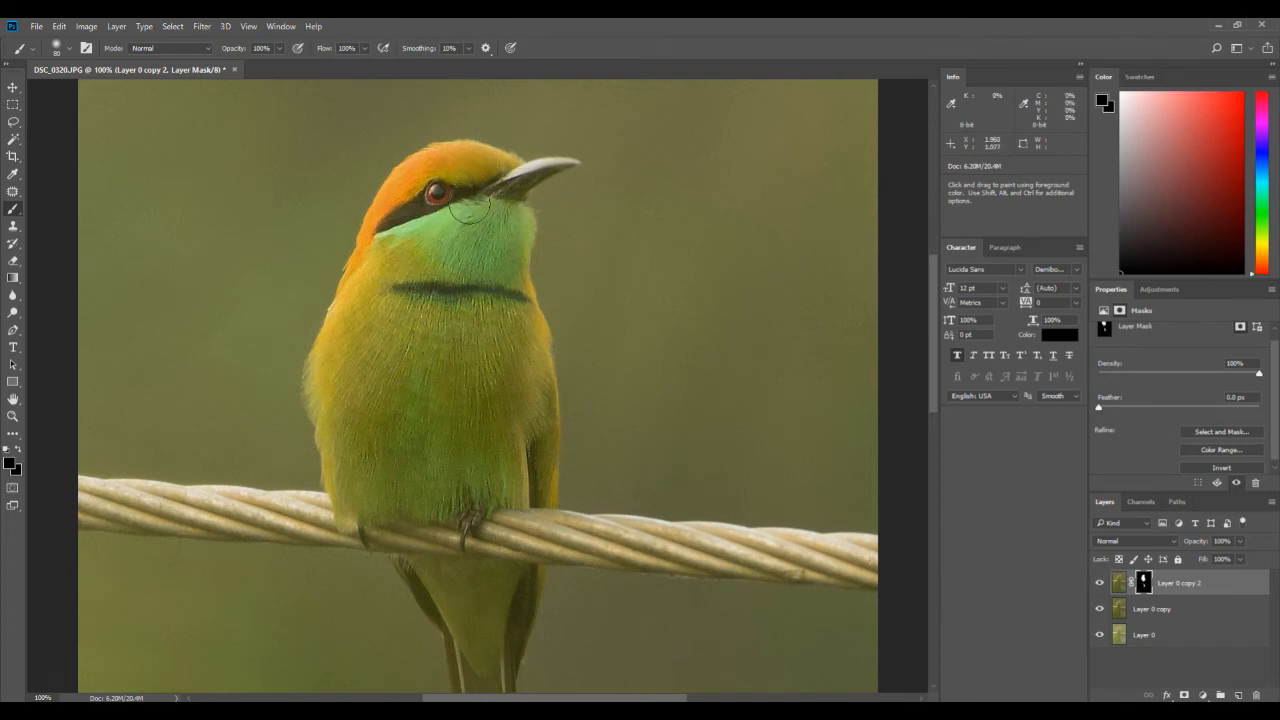
click(1098, 583)
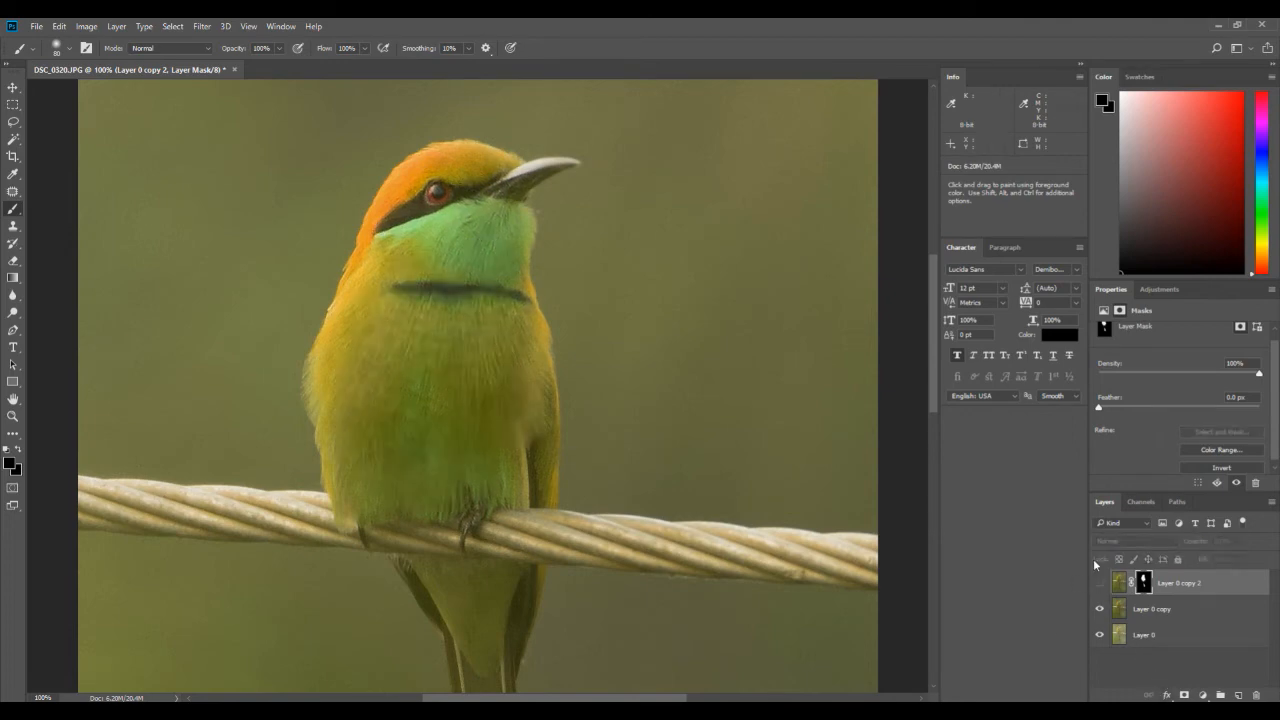
click(1098, 584)
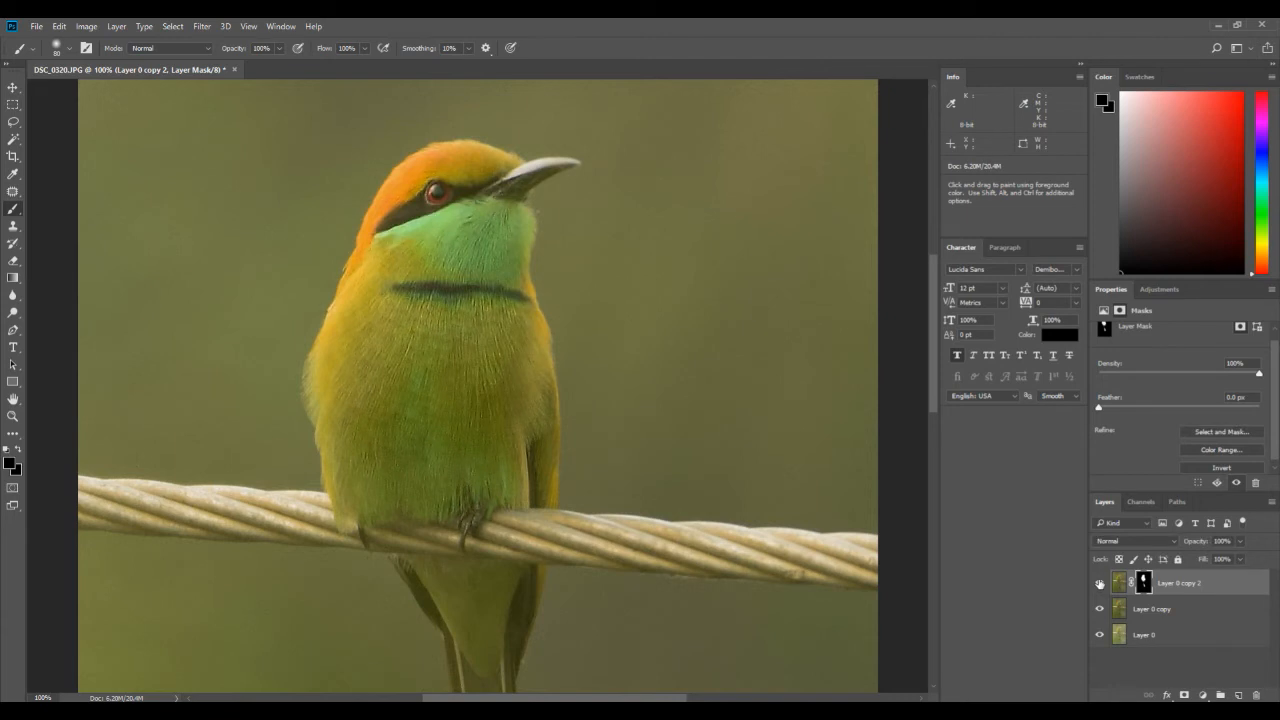
key(ctrl+minus)
key(ctrl+minus)
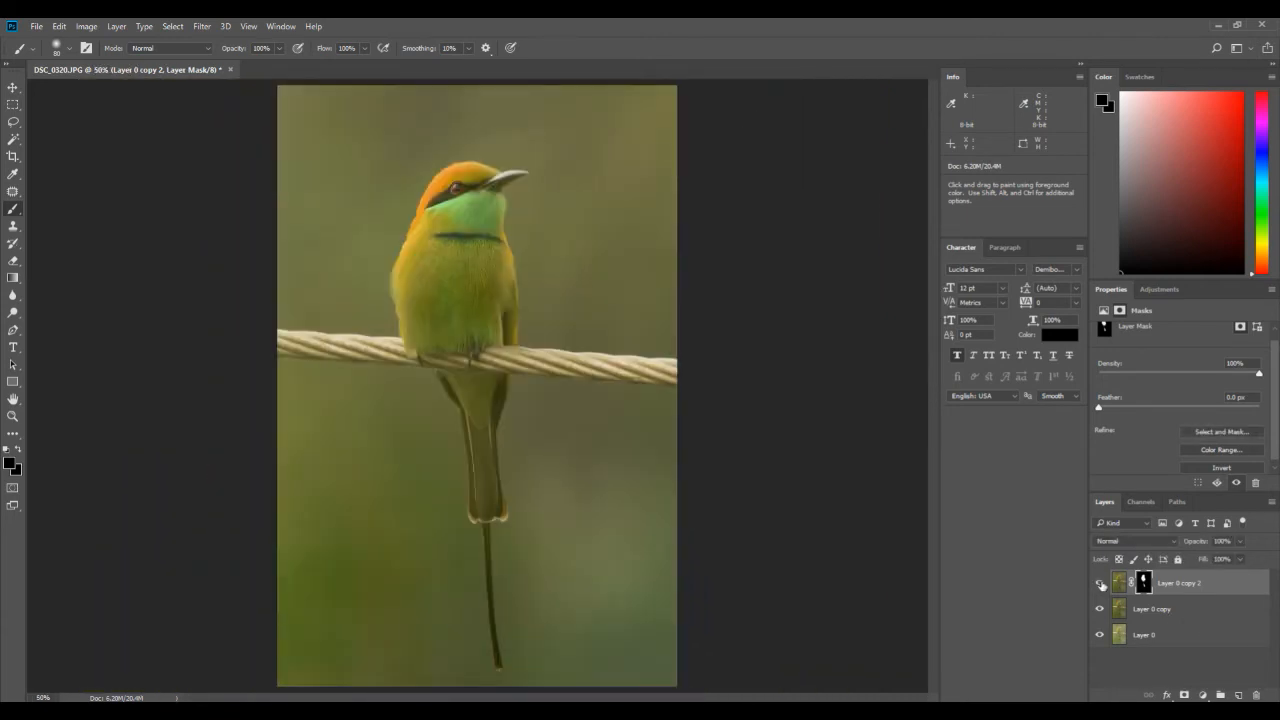
click(1100, 584)
click(1100, 584)
click(1101, 585)
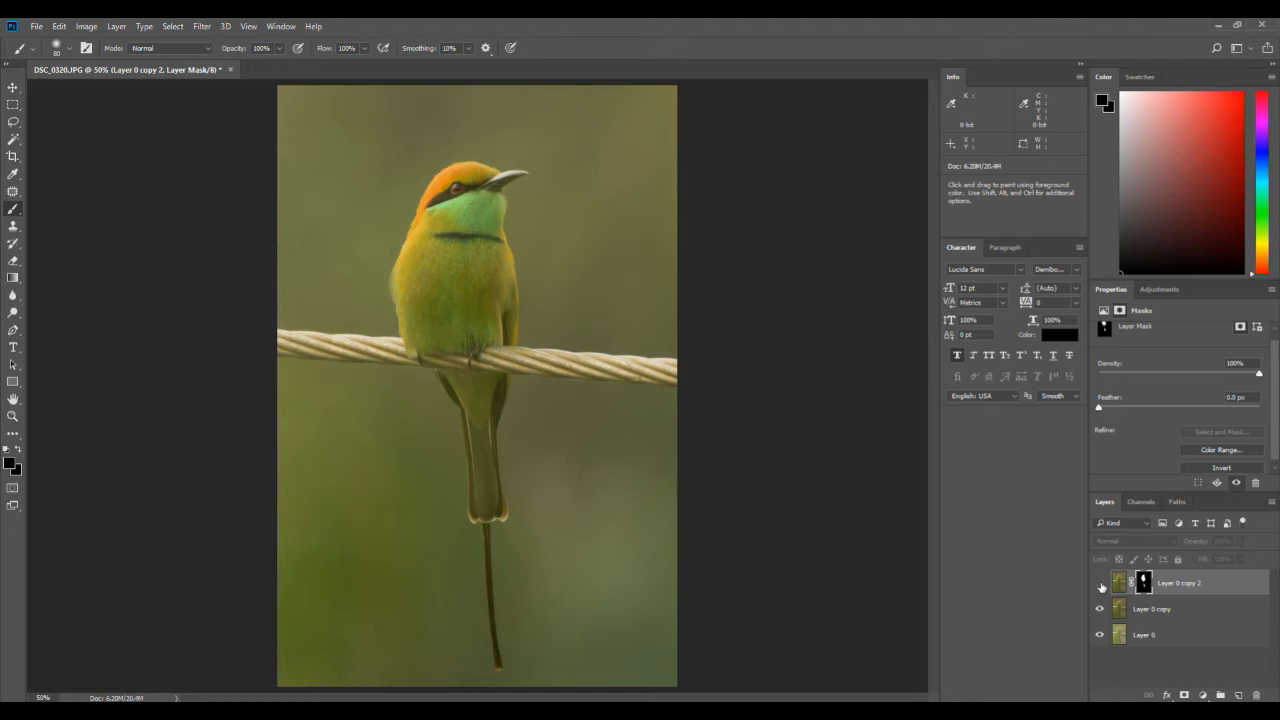
click(1101, 585)
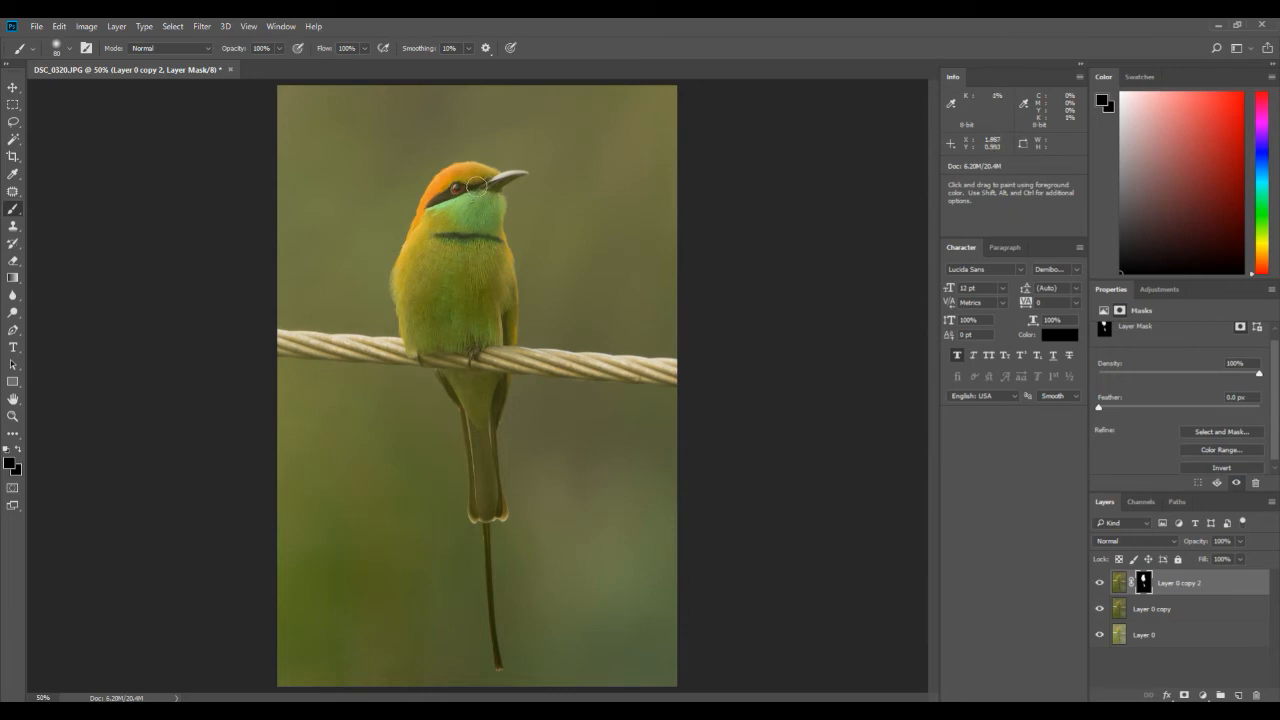
Step: Open the photo DSC_0530.JPG as a second document
click(36, 26)
click(48, 61)
double_click(344, 133)
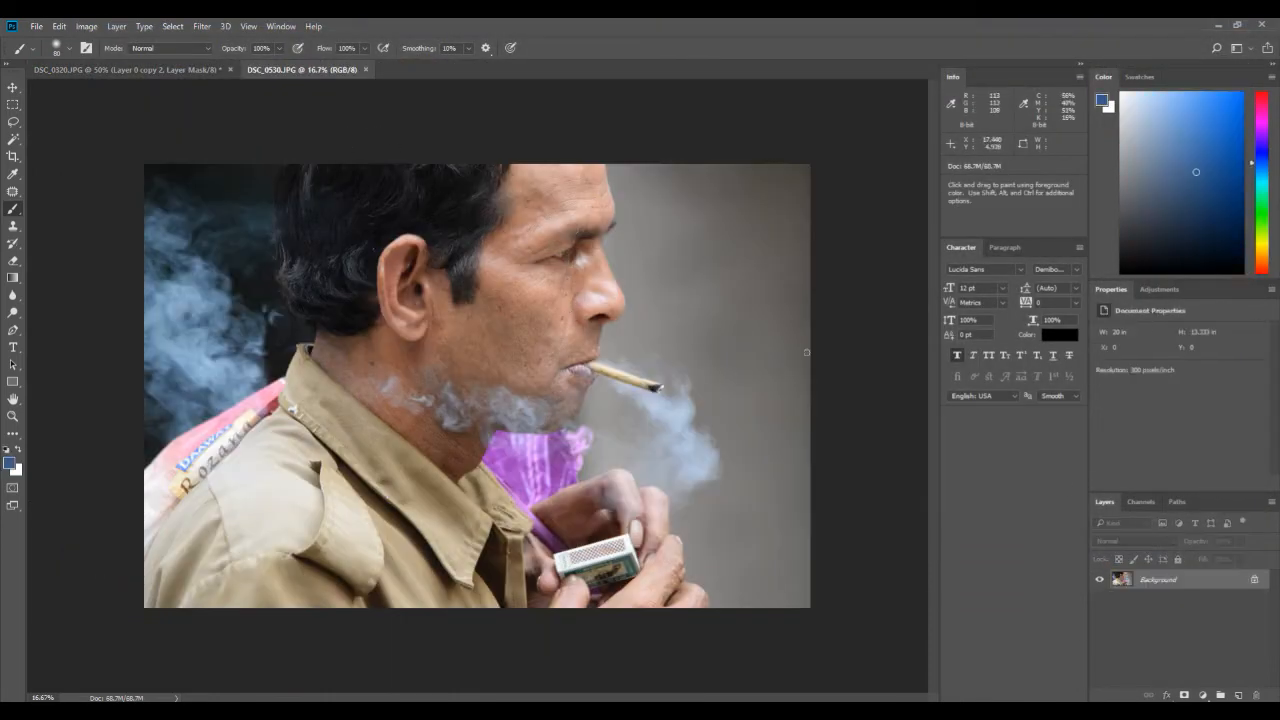
Step: Unlock the Background layer and duplicate it as Layer 0 copy
click(1254, 579)
double_click(1200, 579)
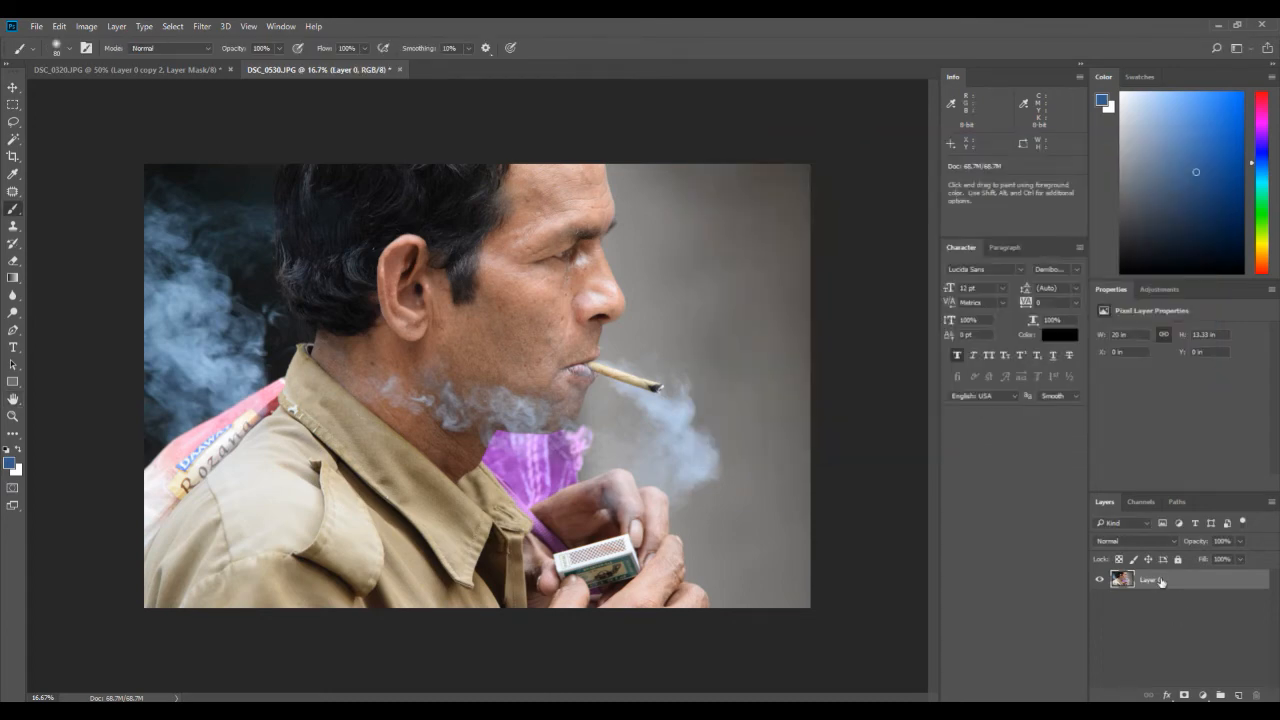
right_click(1160, 582)
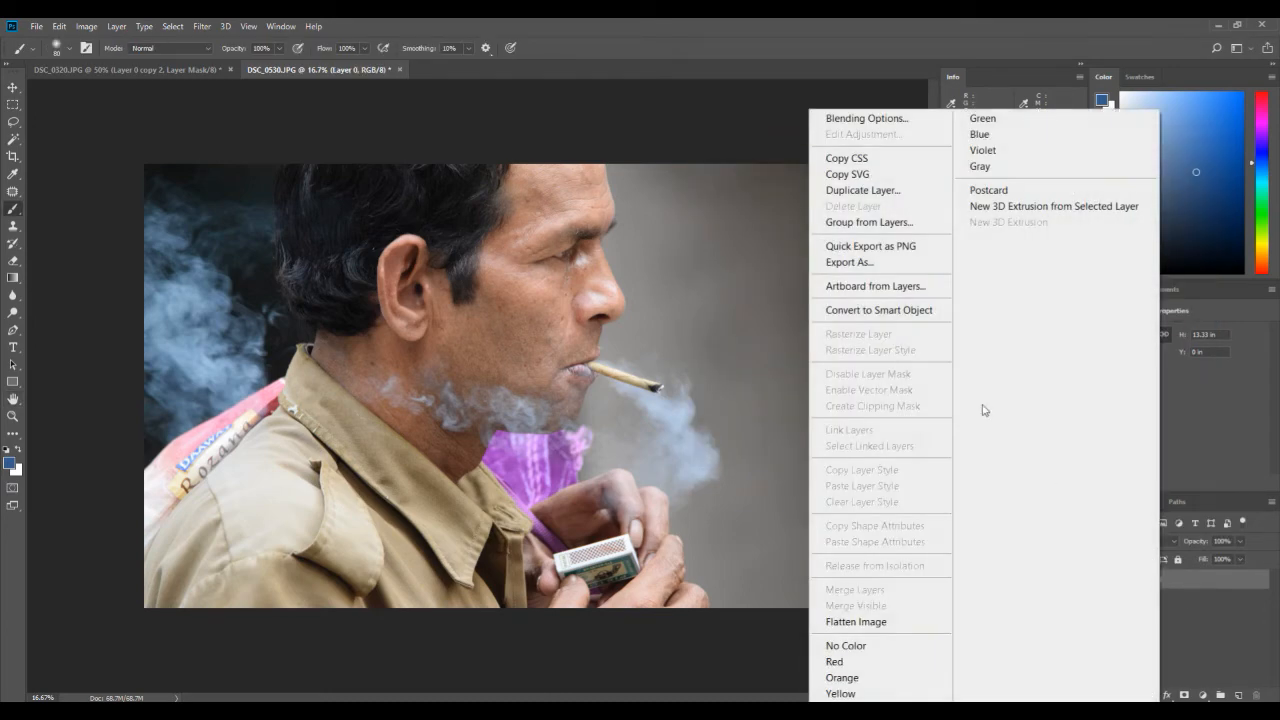
click(893, 196)
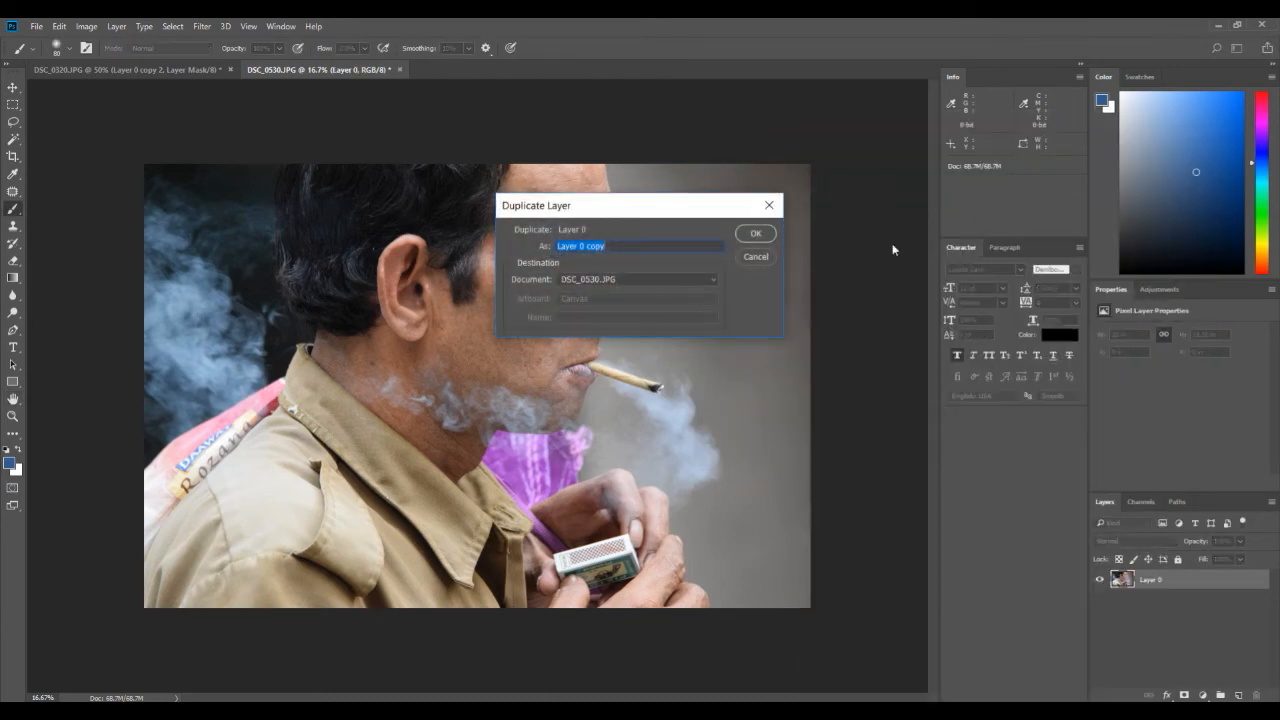
click(756, 232)
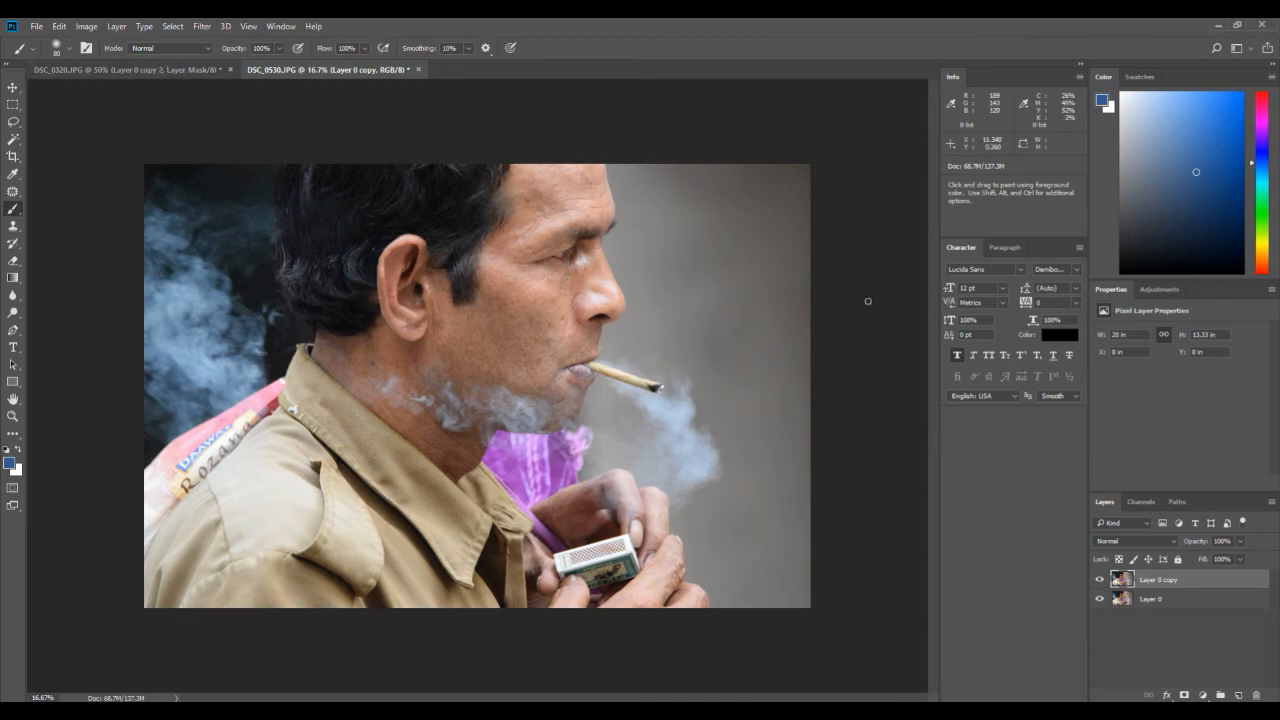
Step: Convert Layer 0 copy to black and white with Camera Raw: saturation -100, contrast about +38 and slightly lower exposure
click(201, 27)
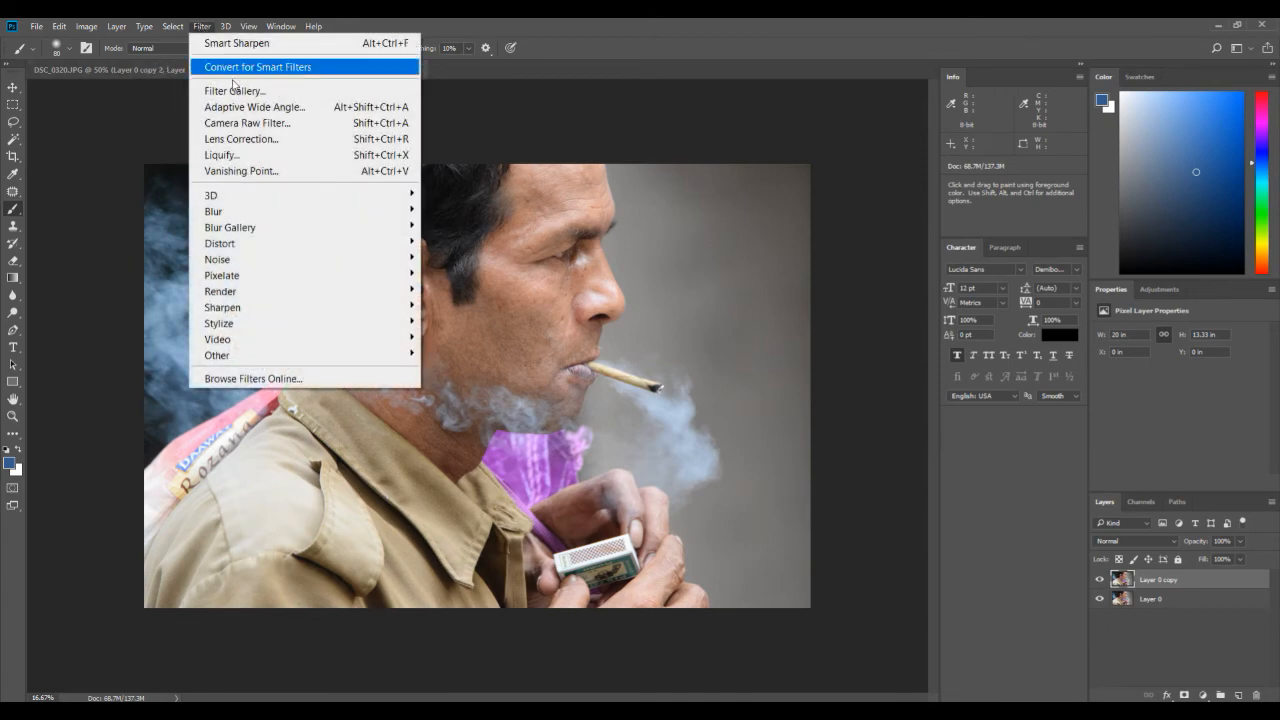
click(262, 123)
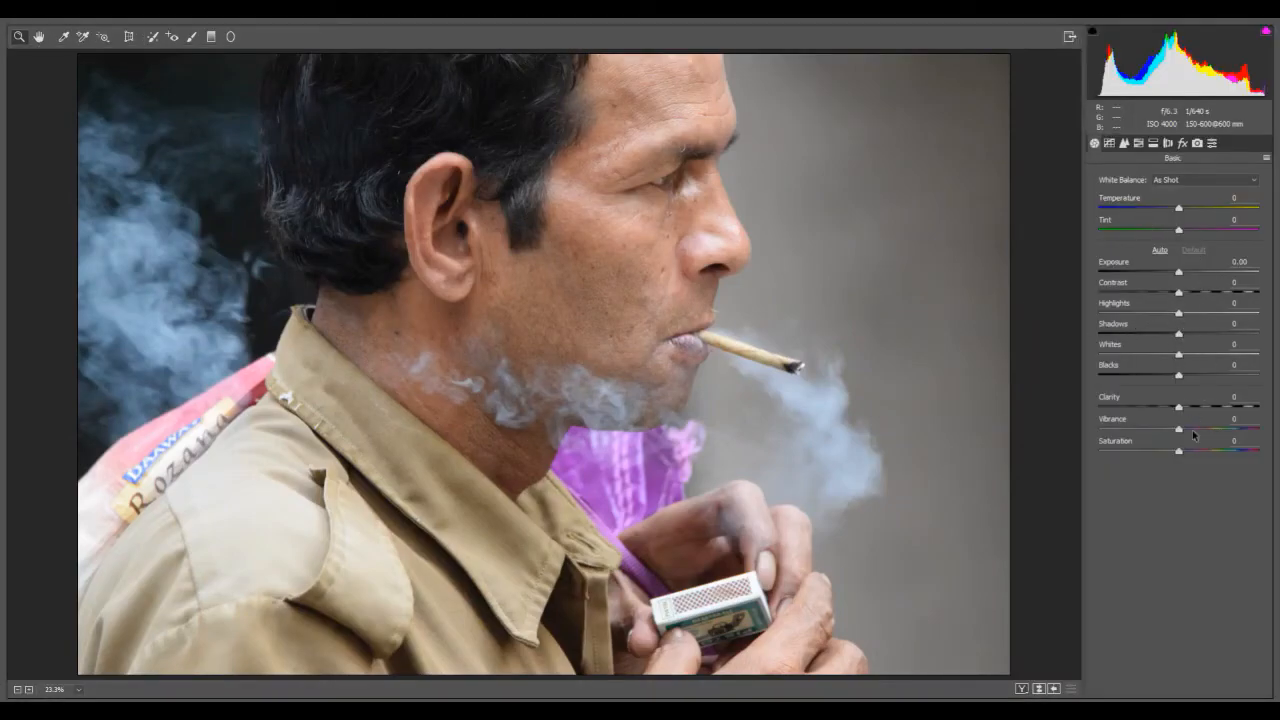
drag(1178, 451, 1046, 448)
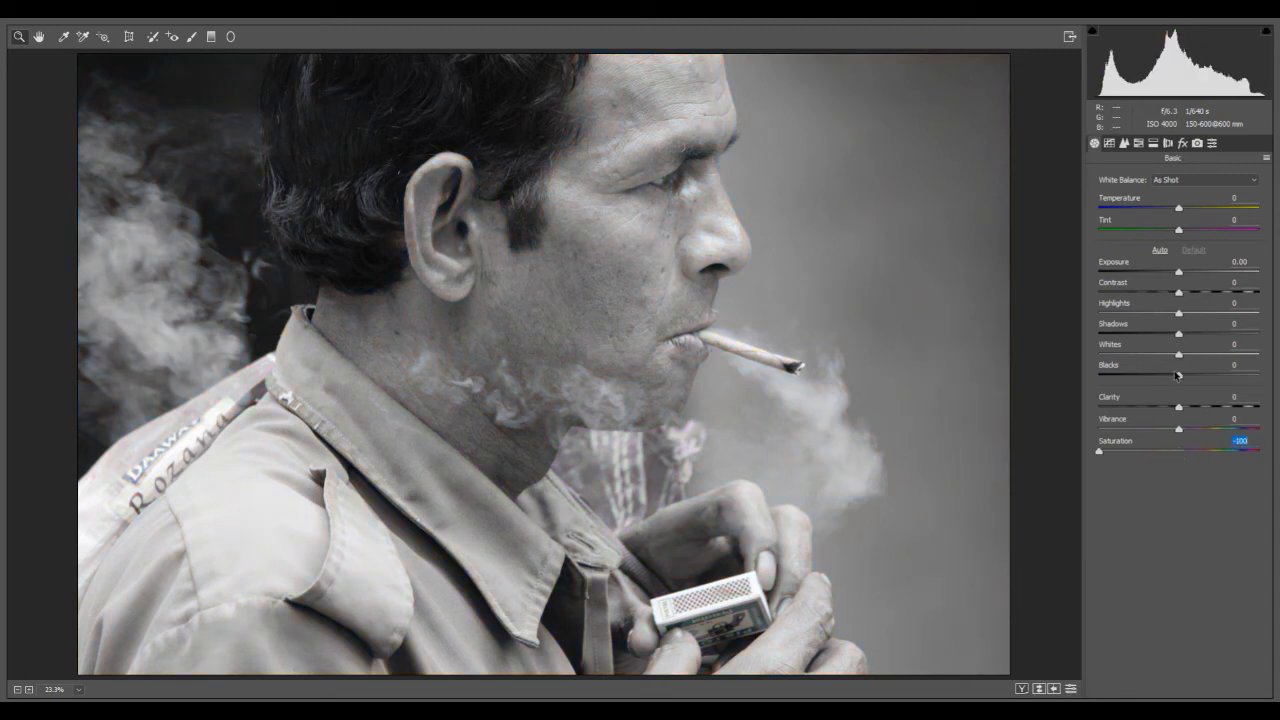
drag(1179, 292, 1208, 292)
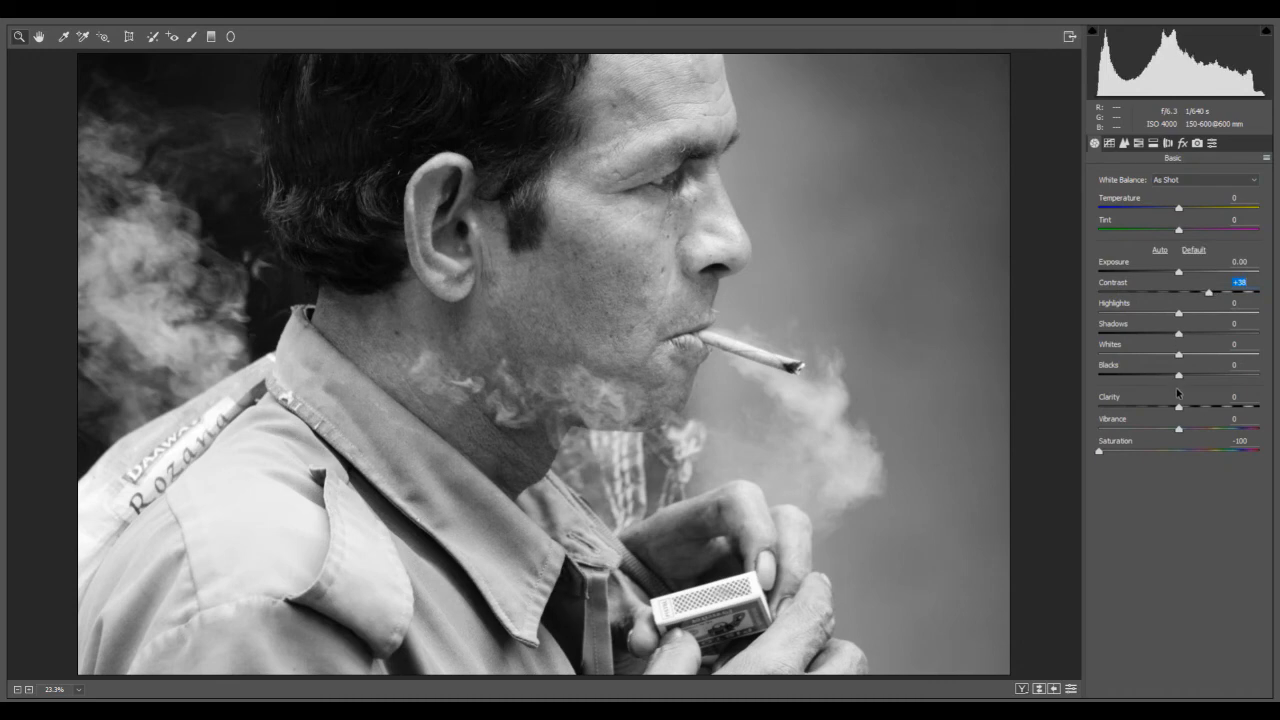
drag(1178, 272, 1174, 275)
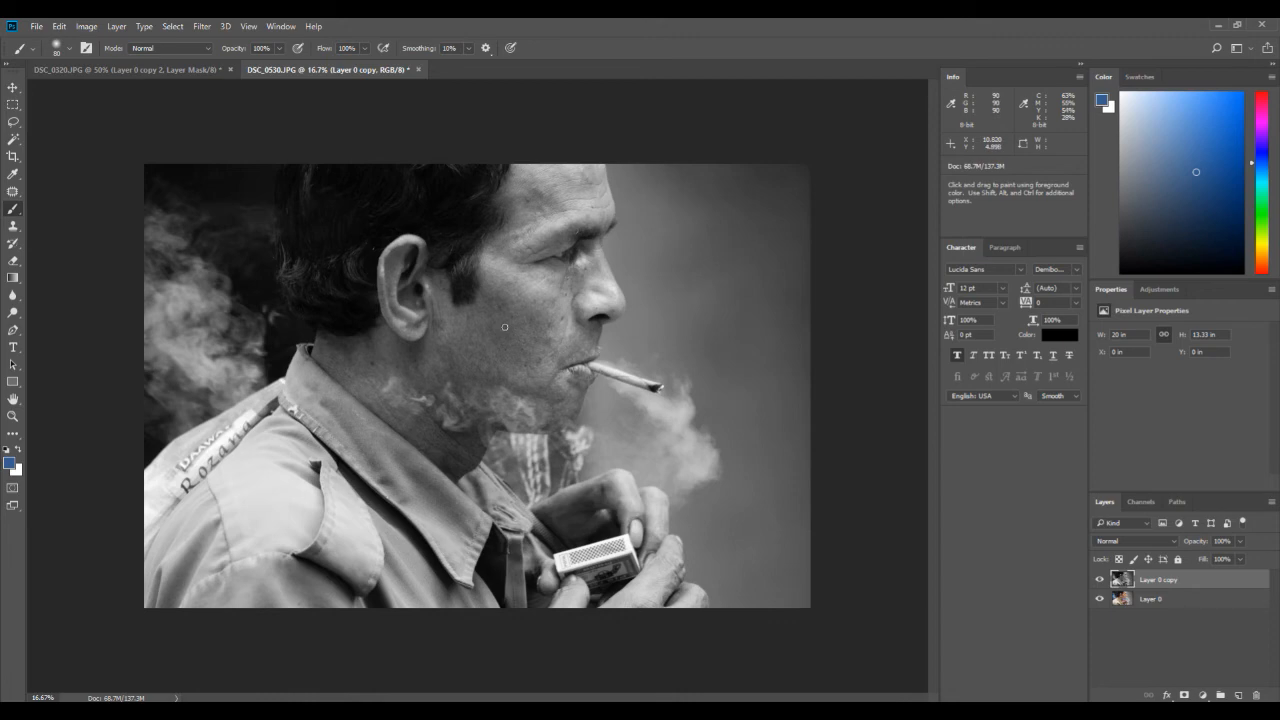
Step: Duplicate the black-and-white Layer 0 copy, keeping the suggested layer name
key(ctrl+plus)
key(ctrl+plus)
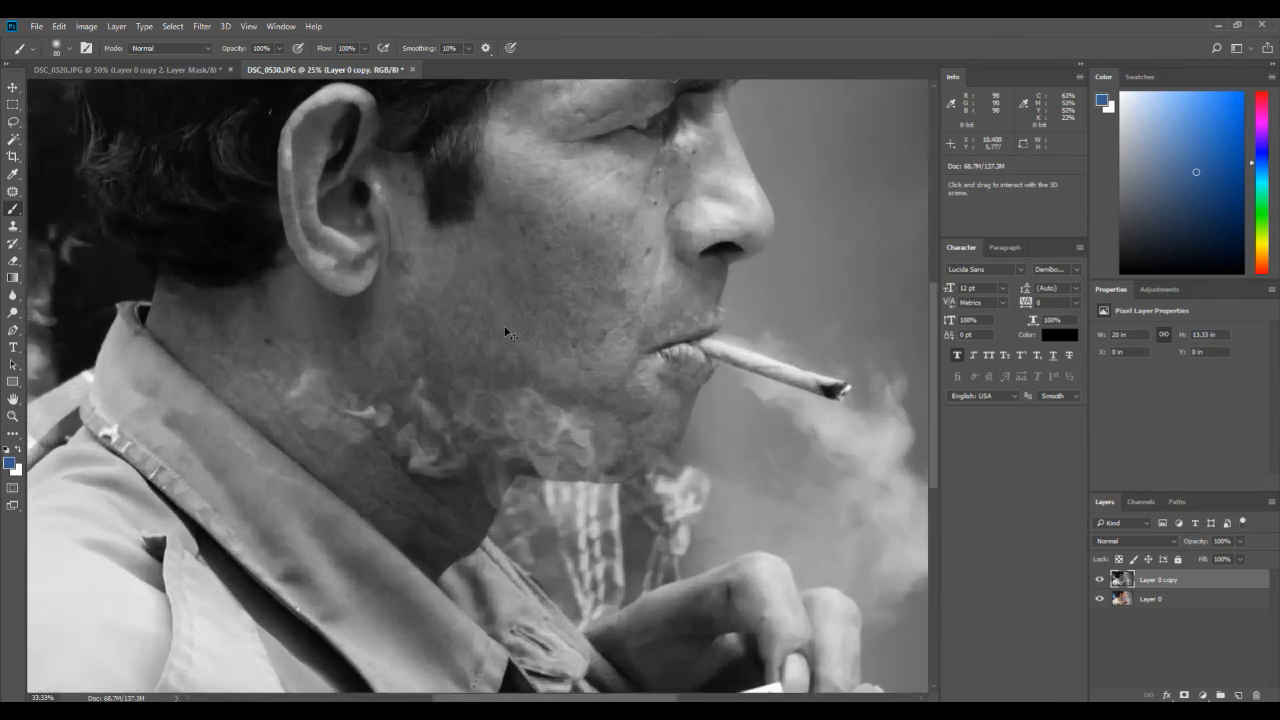
scroll(505, 327, up, 3)
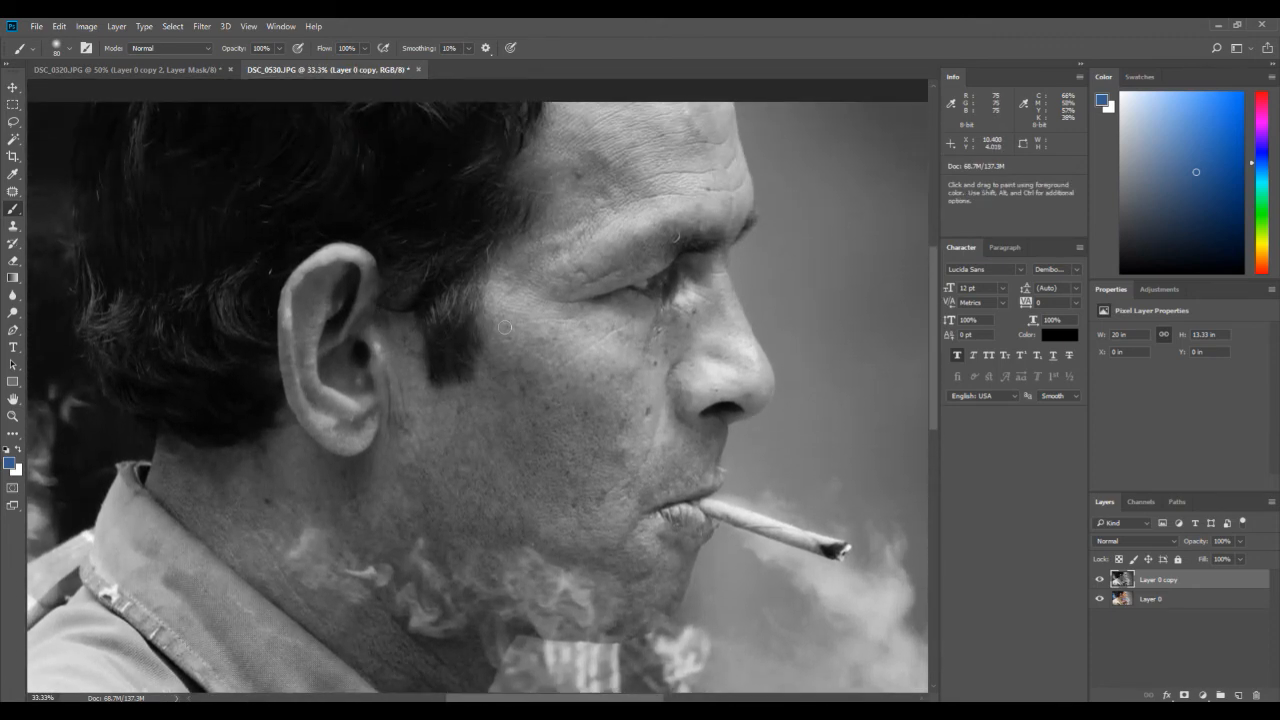
right_click(1178, 579)
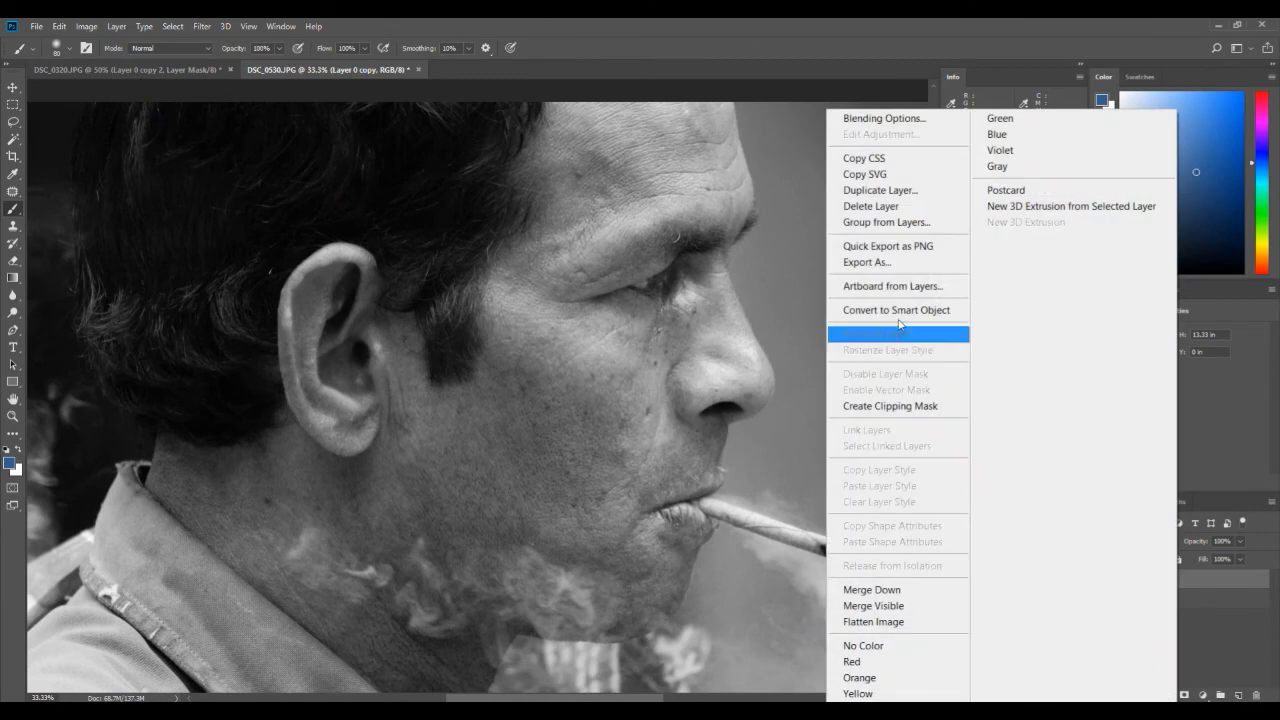
click(880, 190)
click(772, 240)
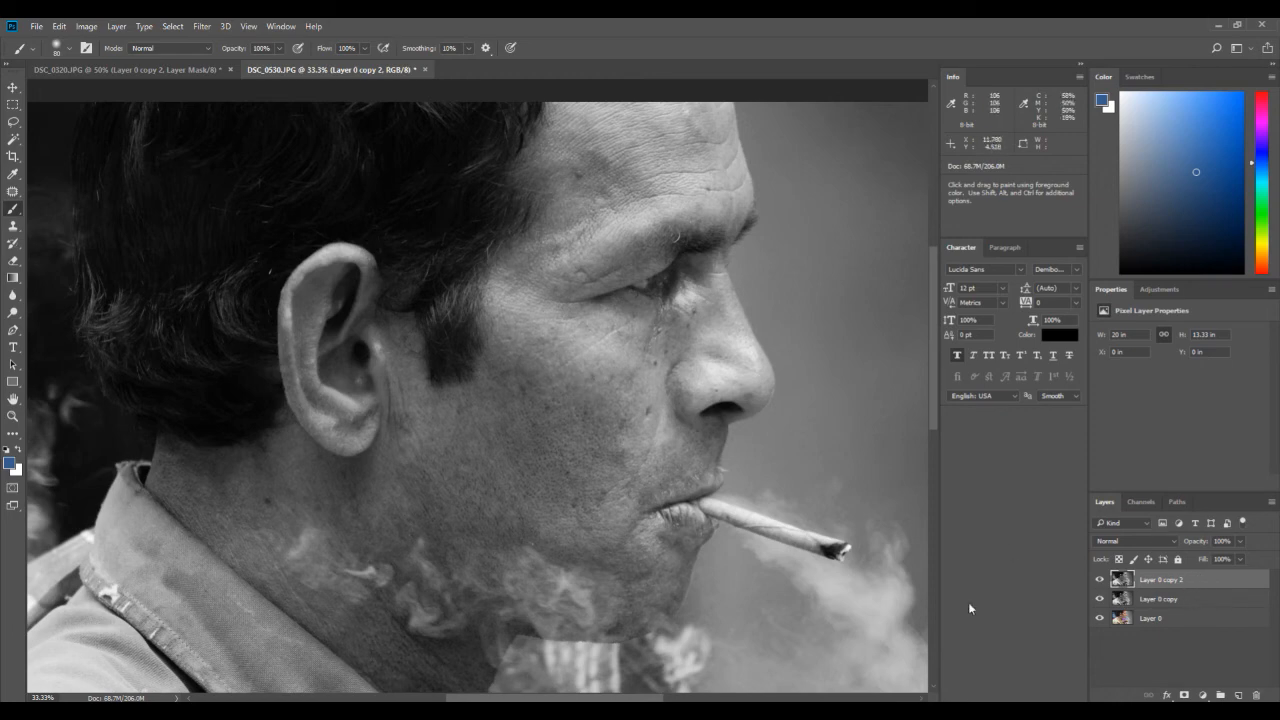
Step: Apply Smart Sharpen to Layer 0 copy 2 with an amount of about 334% and a radius of about 5.4 px
click(208, 28)
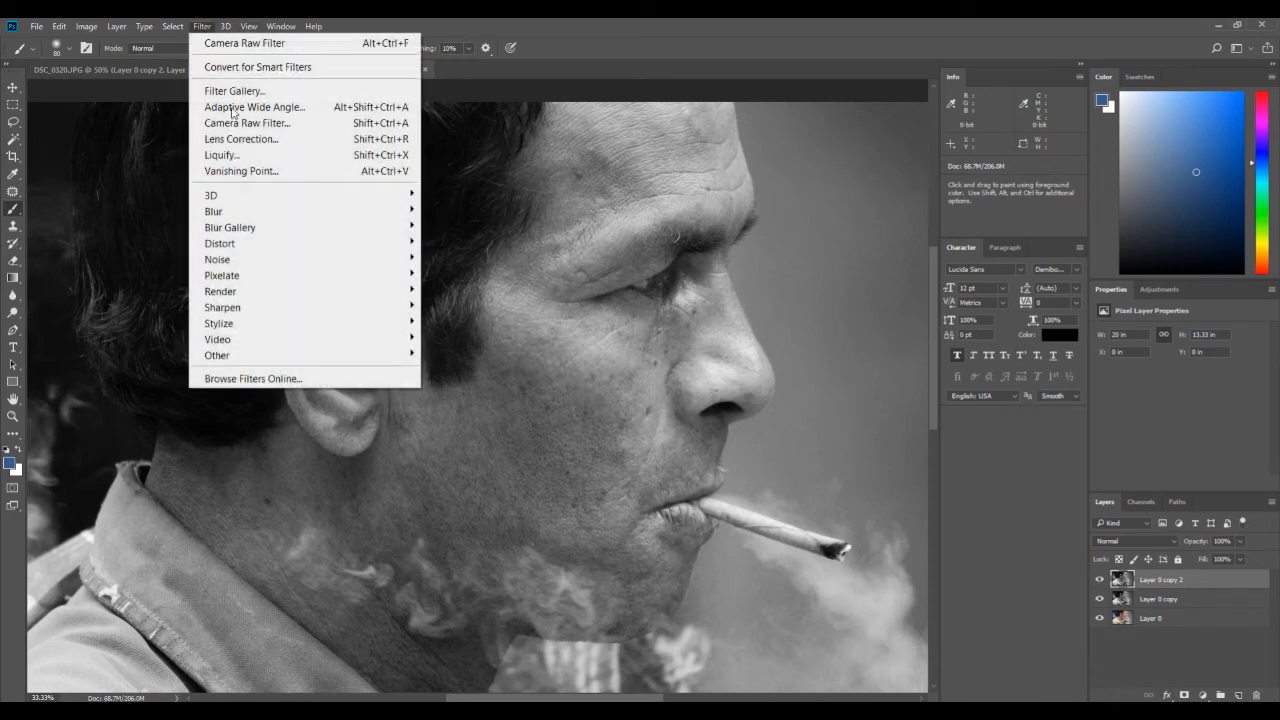
mouse_move(297, 313)
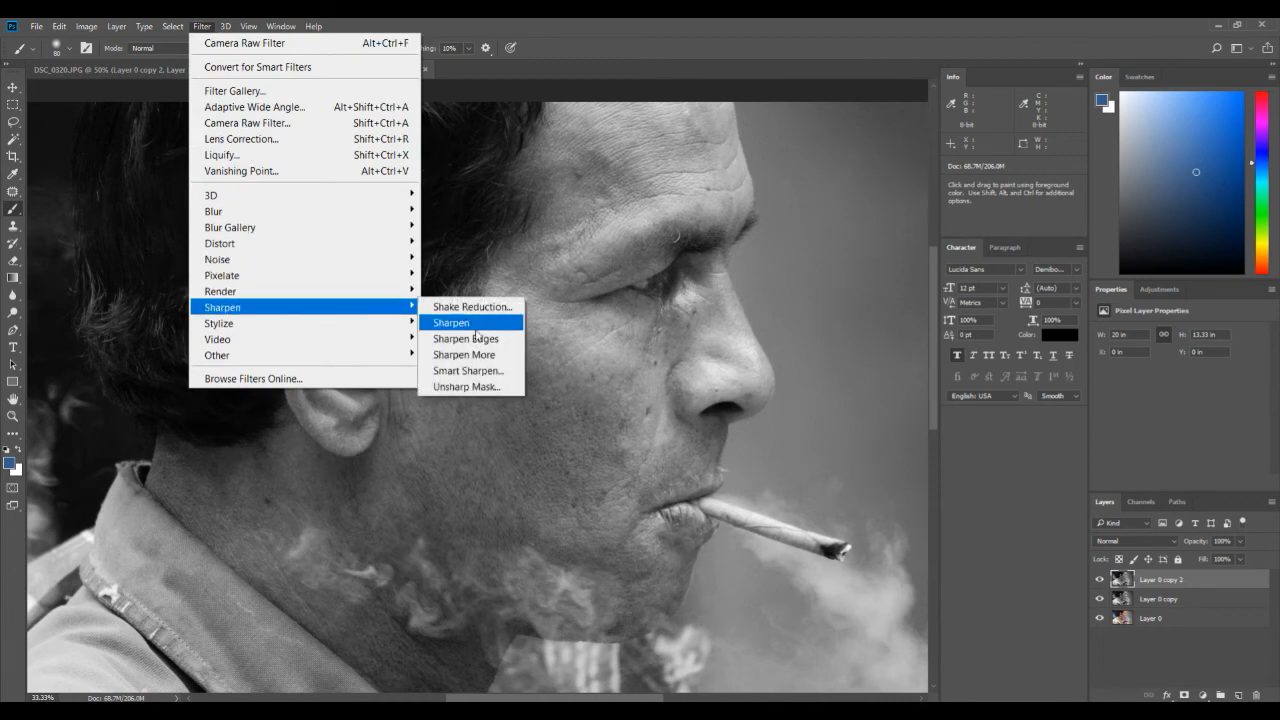
click(482, 374)
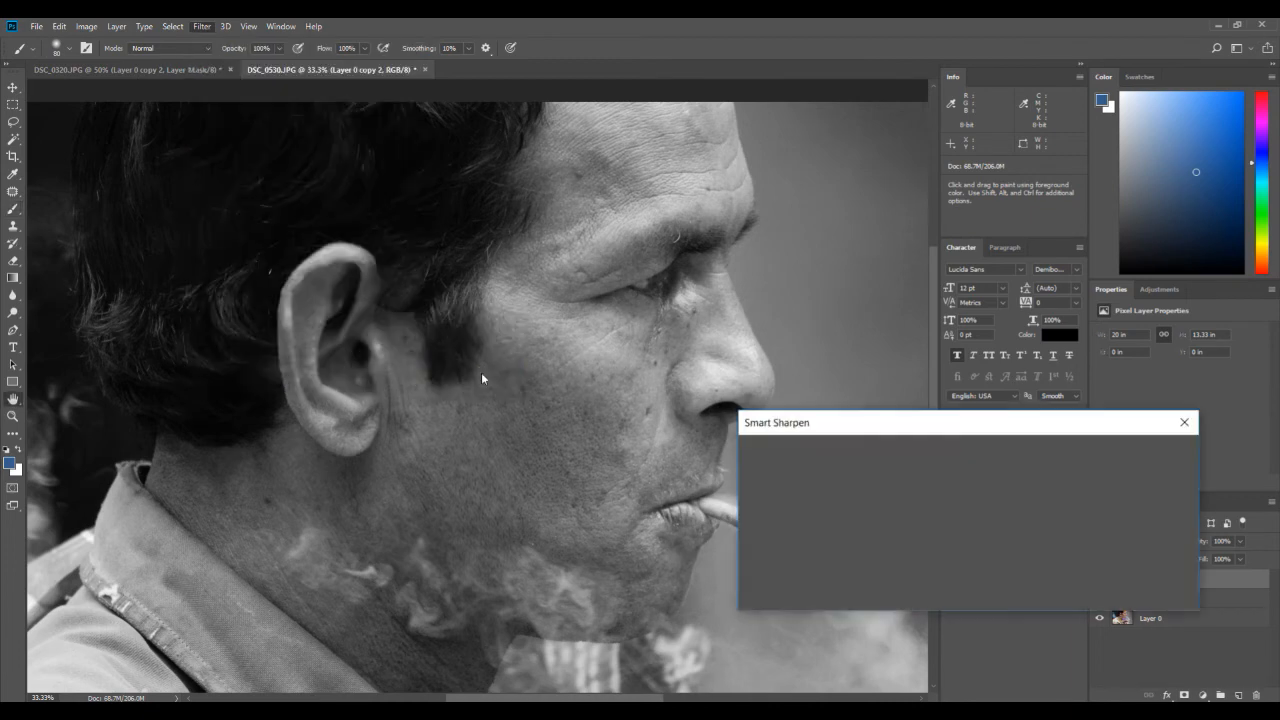
drag(792, 326, 759, 258)
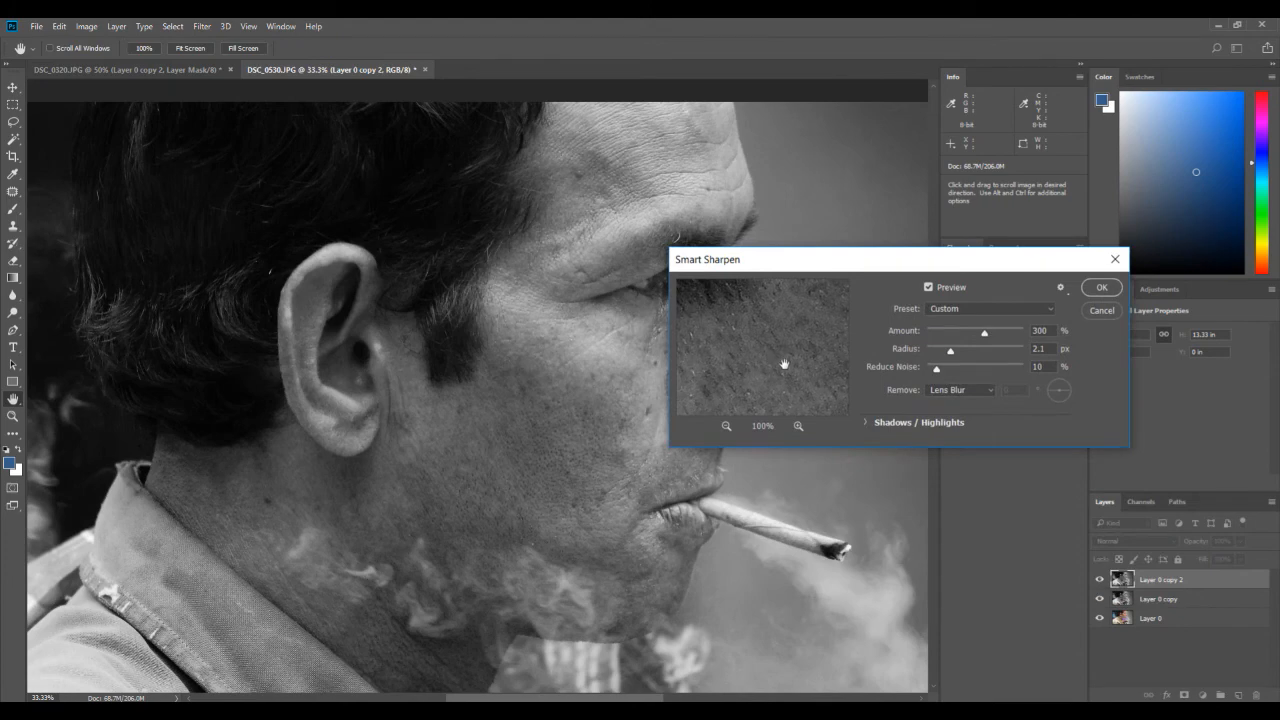
click(727, 424)
click(727, 424)
click(727, 424)
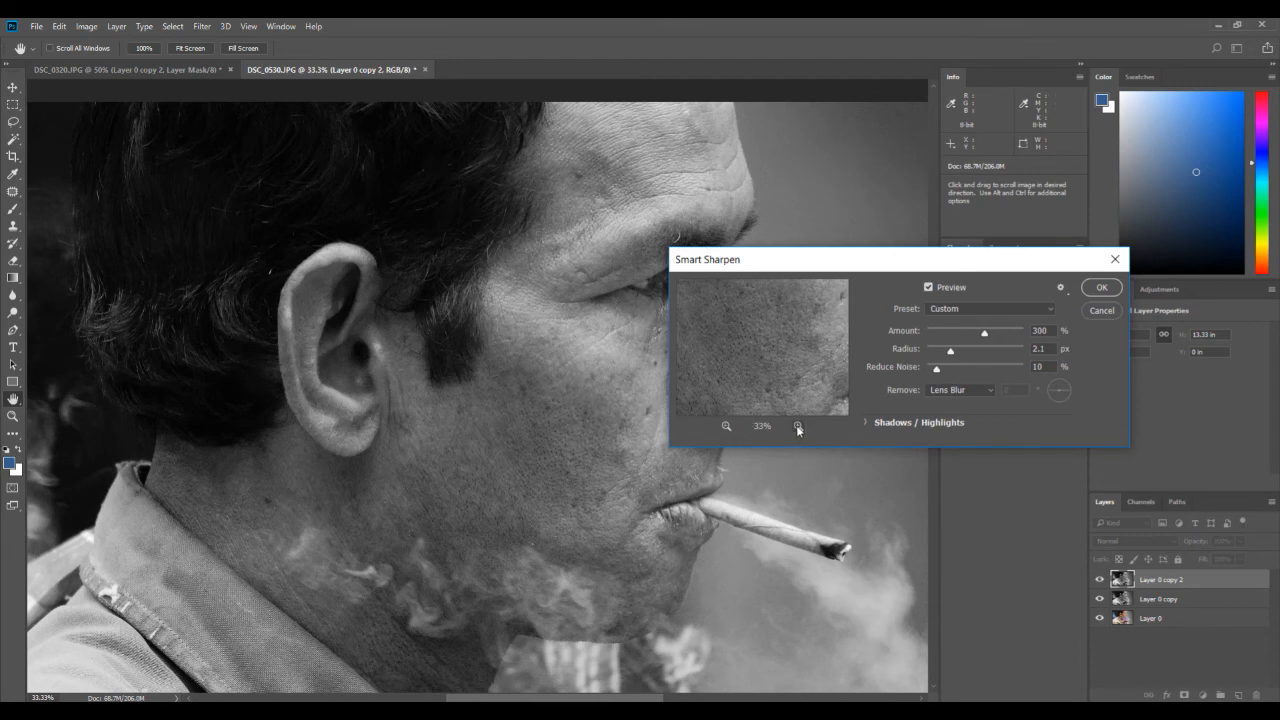
mouse_move(955, 355)
mouse_down()
mouse_move(992, 334)
mouse_move(969, 352)
mouse_up()
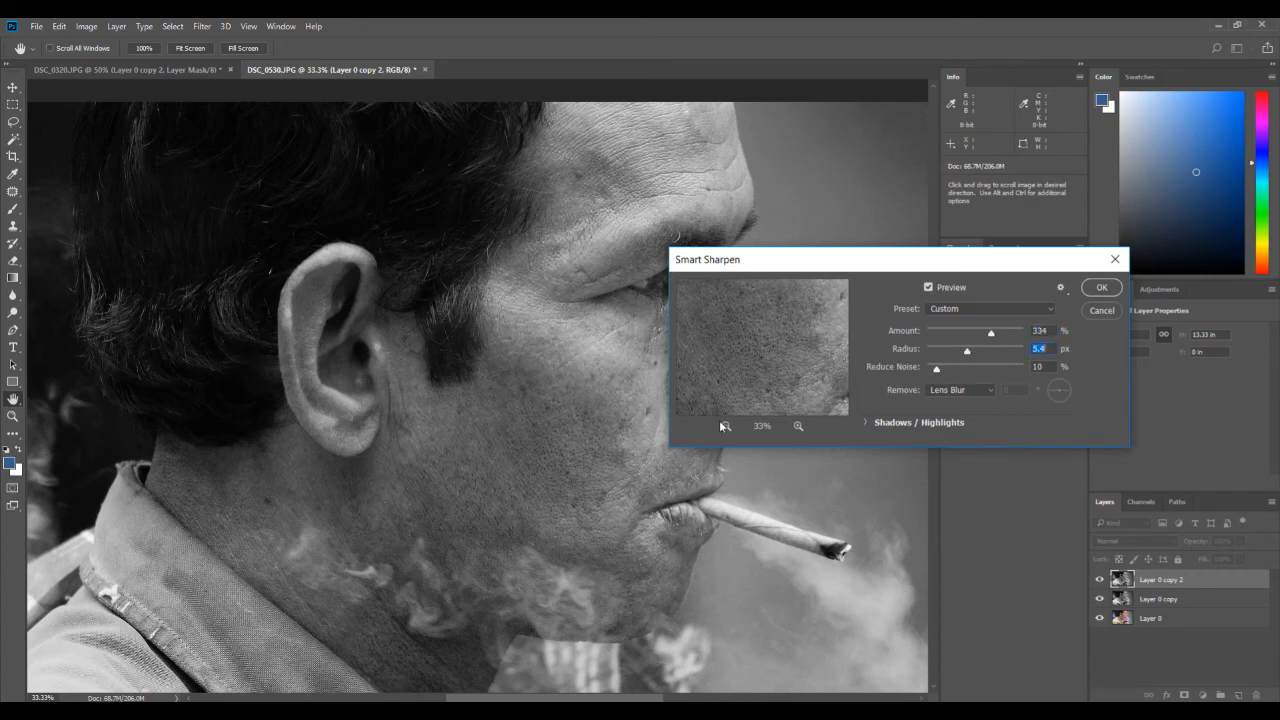
click(799, 427)
drag(766, 366, 784, 356)
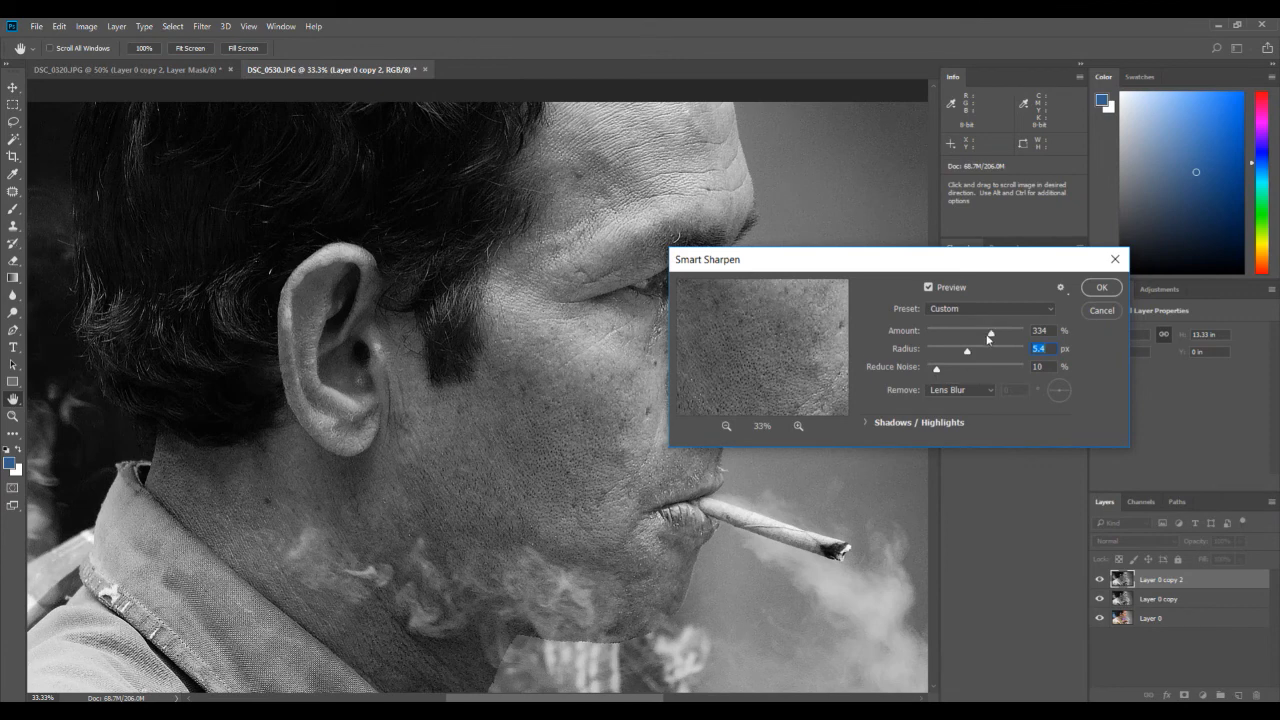
drag(745, 343, 786, 340)
drag(962, 357, 994, 335)
click(1097, 290)
key(b)
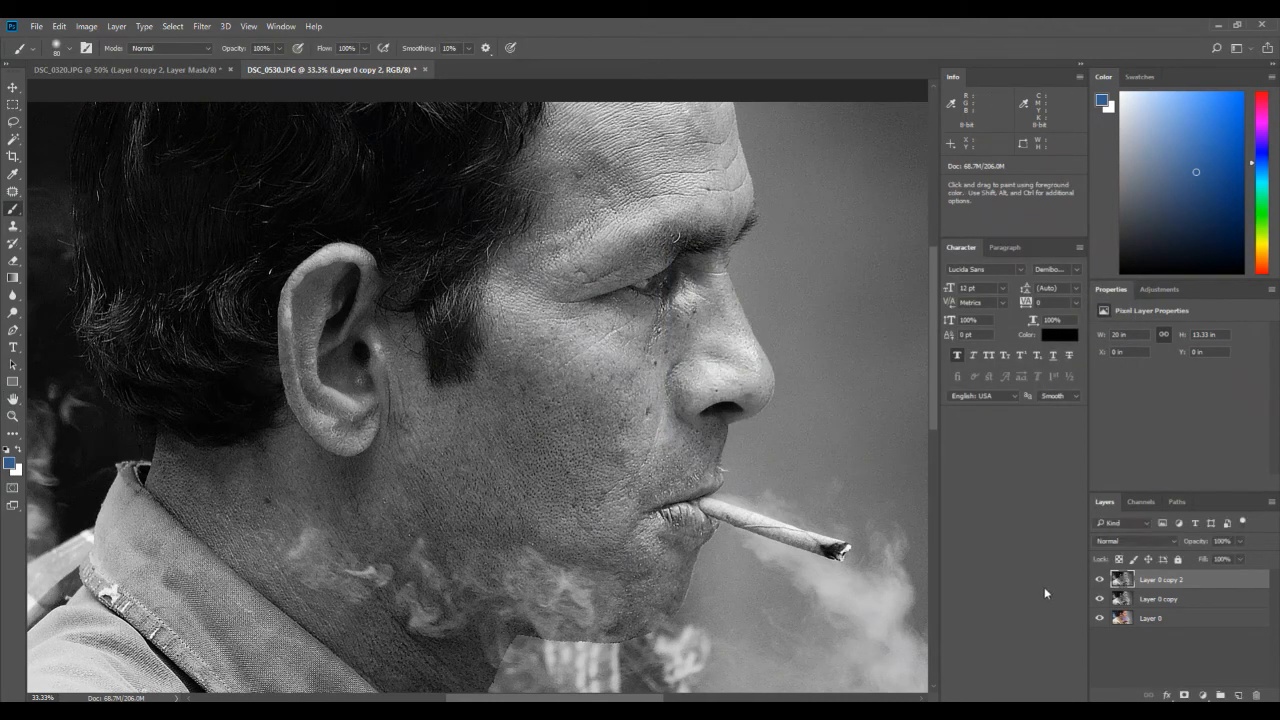
Step: Compare the portrait with and without the sharpened Layer 0 copy 2, examining the skin, hair, smoke and blurred background
click(1100, 580)
click(1100, 580)
scroll(214, 312, up, 2)
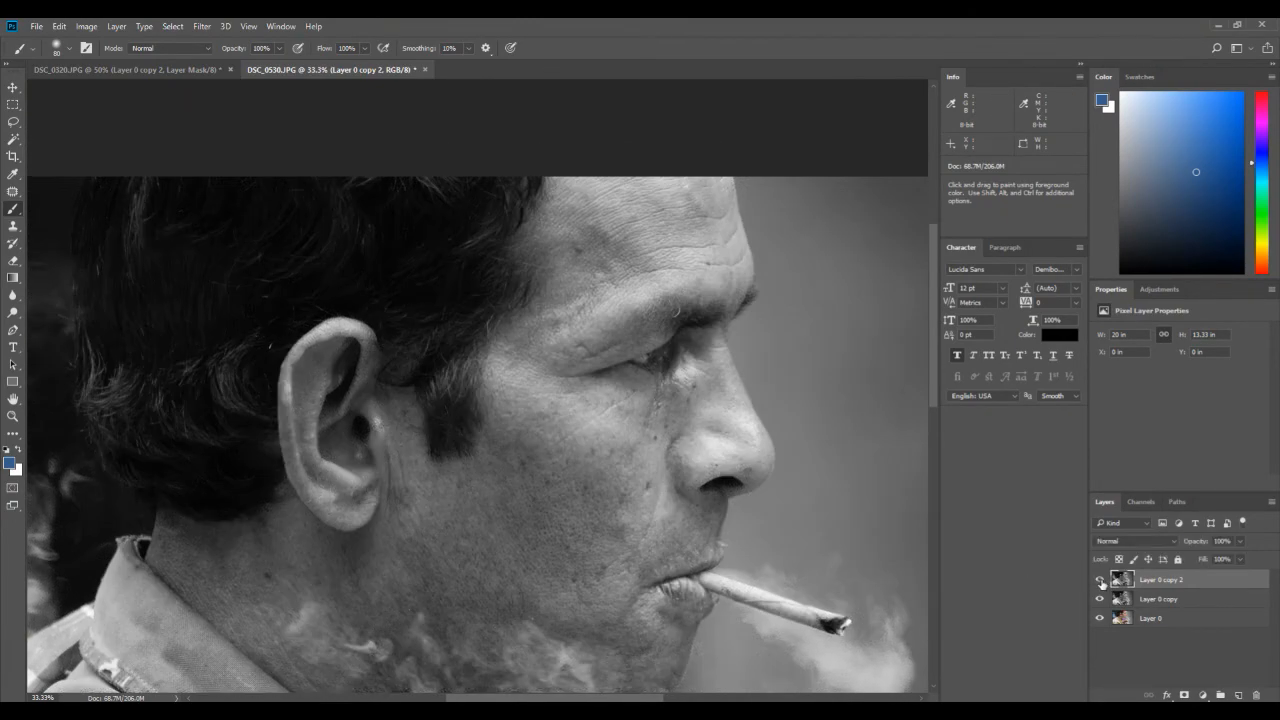
scroll(553, 496, down, 1)
scroll(553, 496, down, 1)
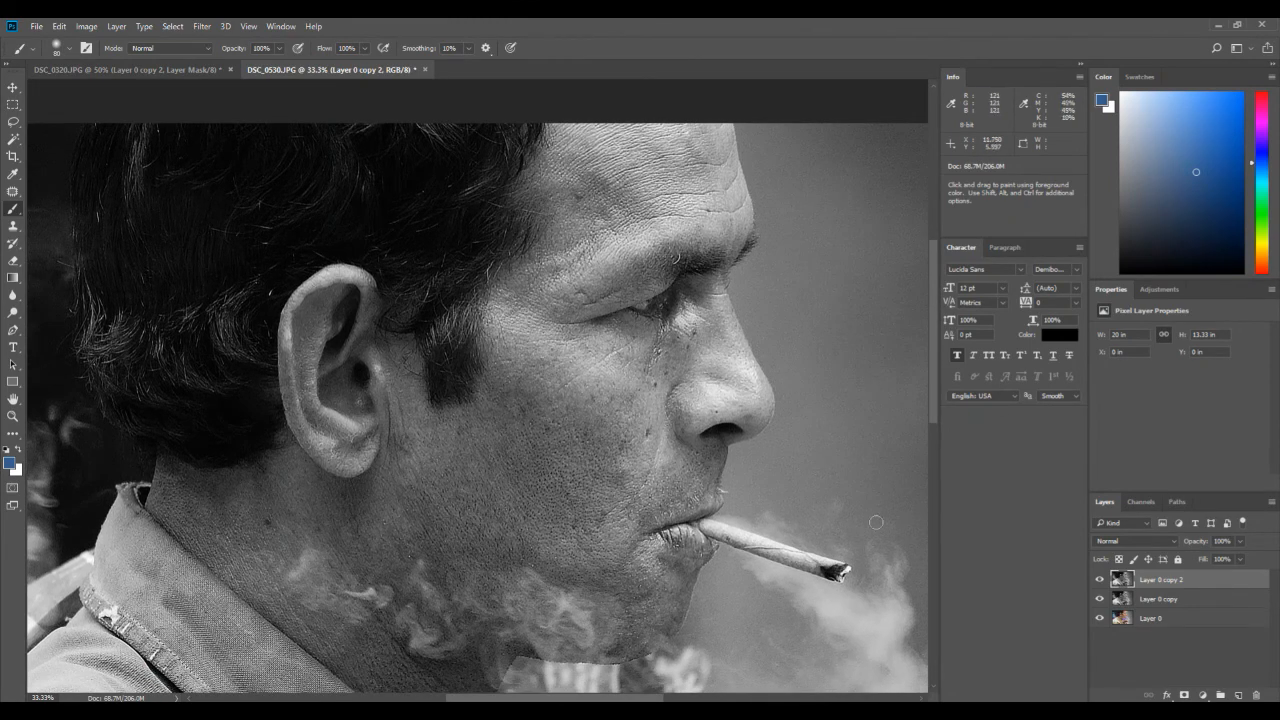
click(1100, 579)
click(1100, 579)
scroll(606, 354, down, 1)
scroll(604, 354, down, 8)
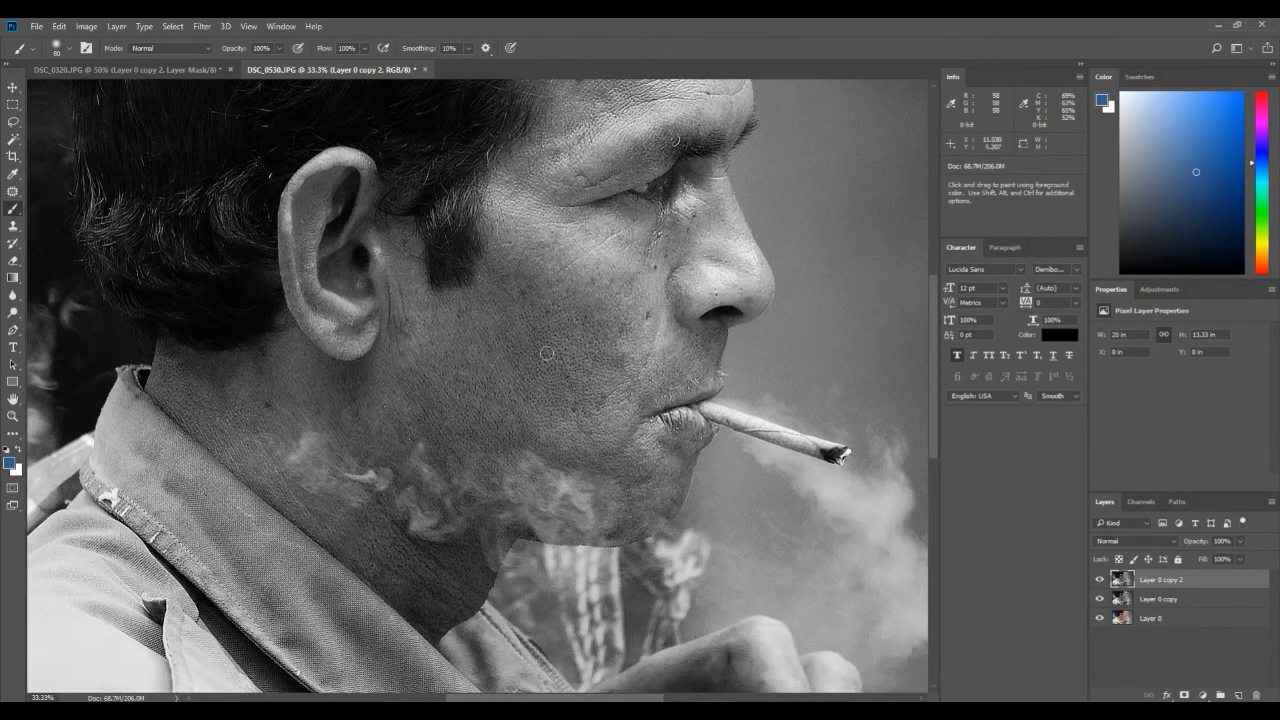
scroll(547, 354, up, 6)
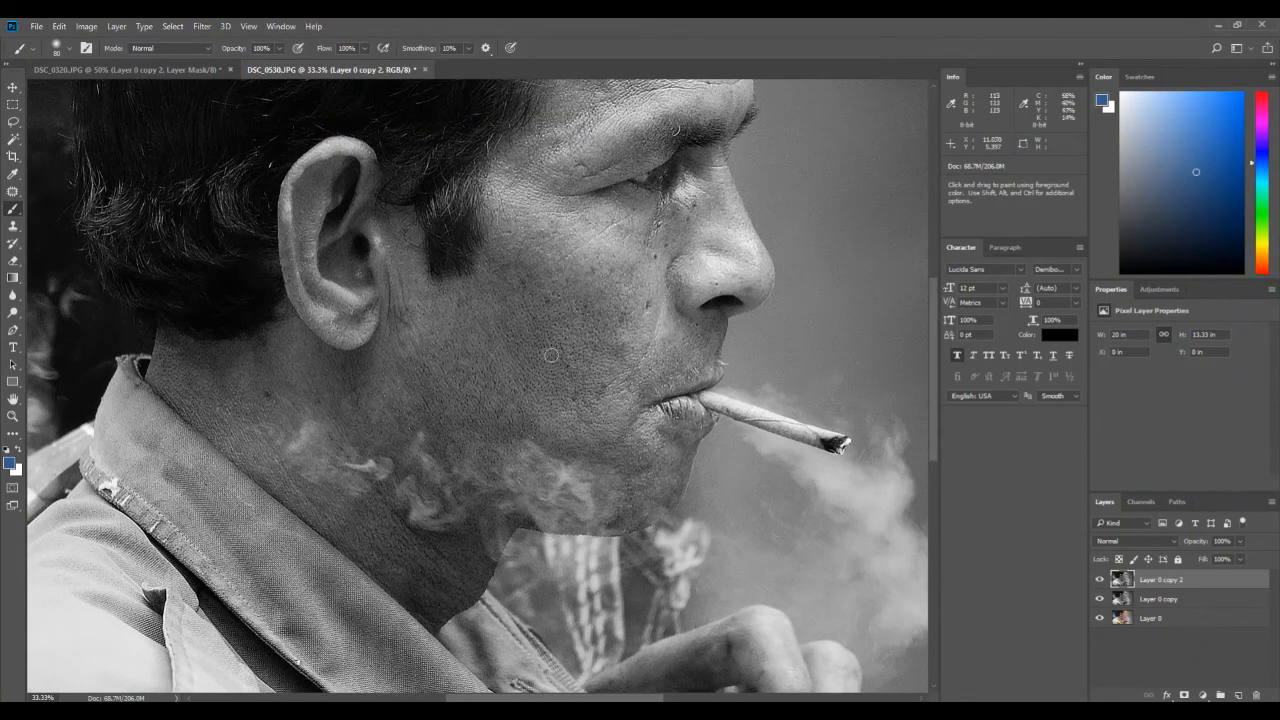
scroll(756, 285, up, 1)
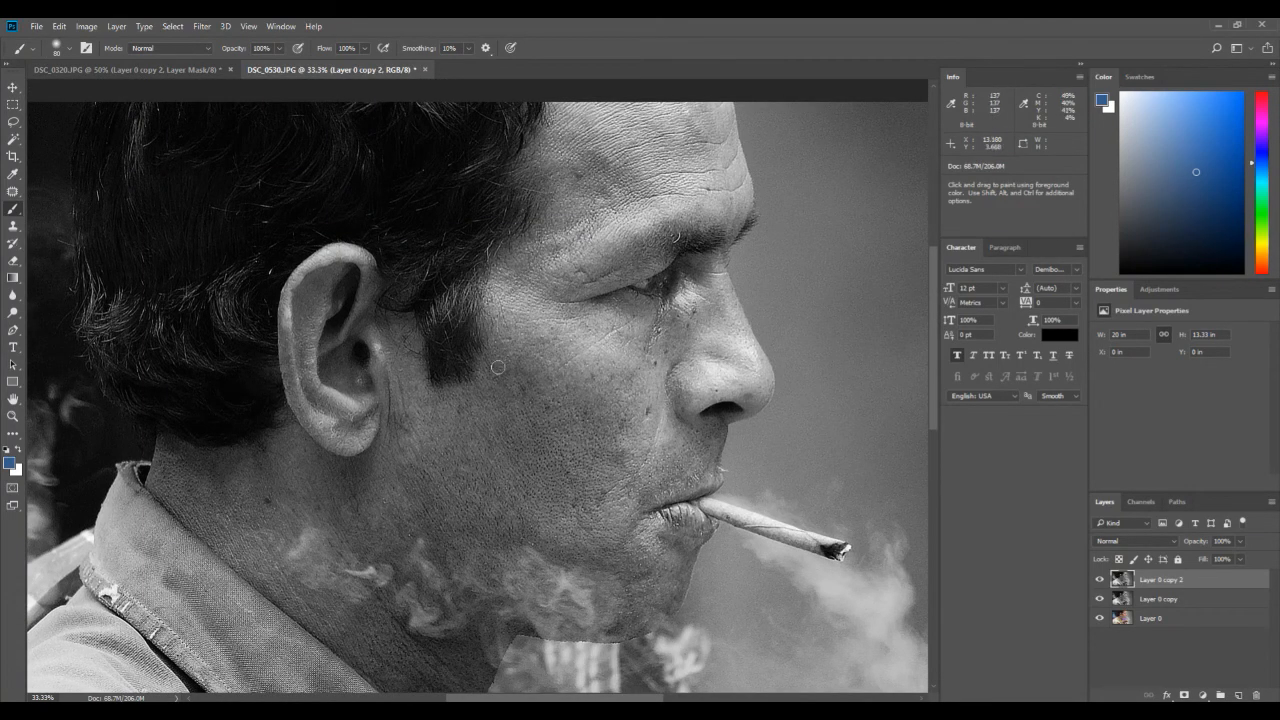
scroll(615, 700, right, 10)
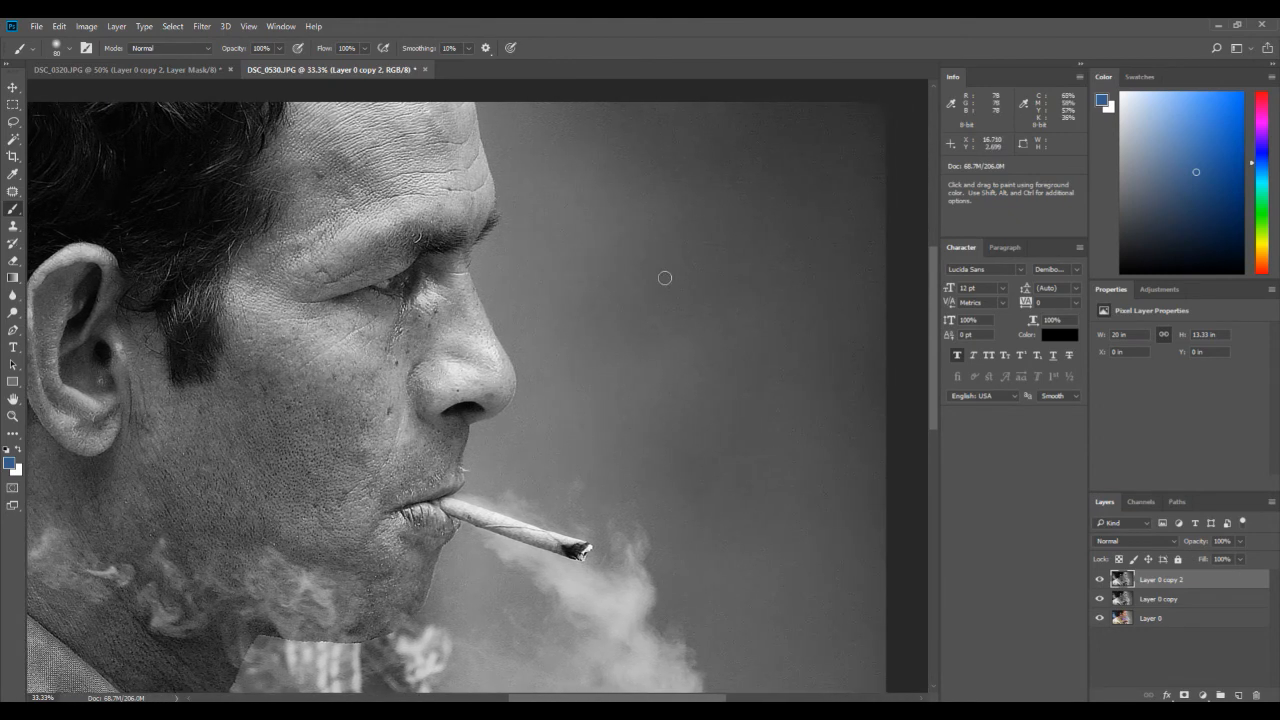
scroll(678, 264, up, 2)
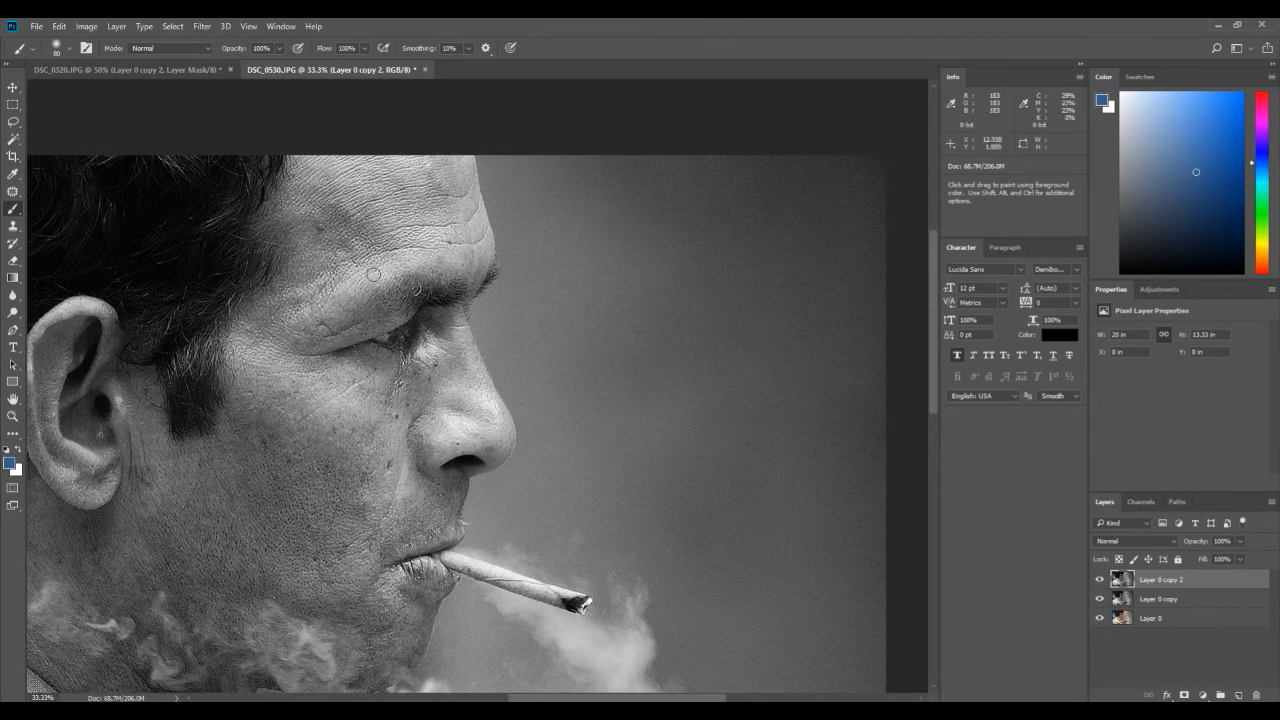
scroll(725, 301, down, 1)
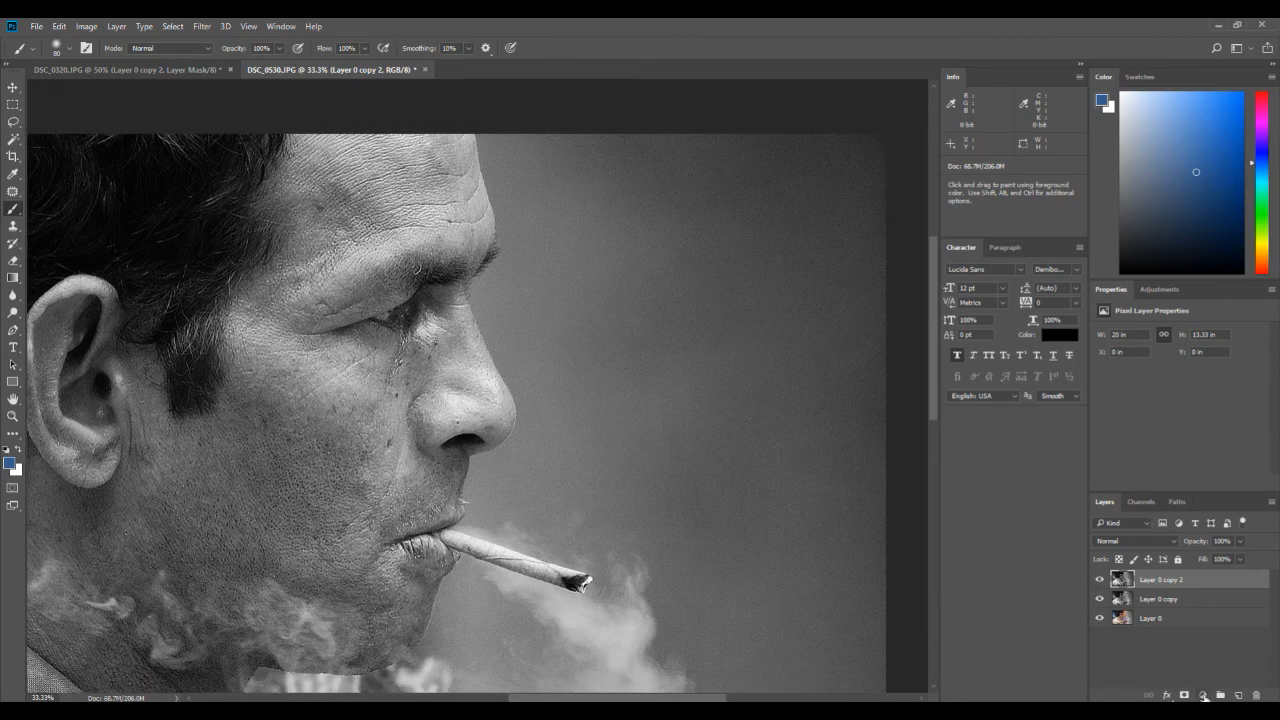
Step: Add an inverted black layer mask to Layer 0 copy 2 and set the foreground color to white (ffffff)
click(1184, 695)
scroll(1205, 458, down, 1)
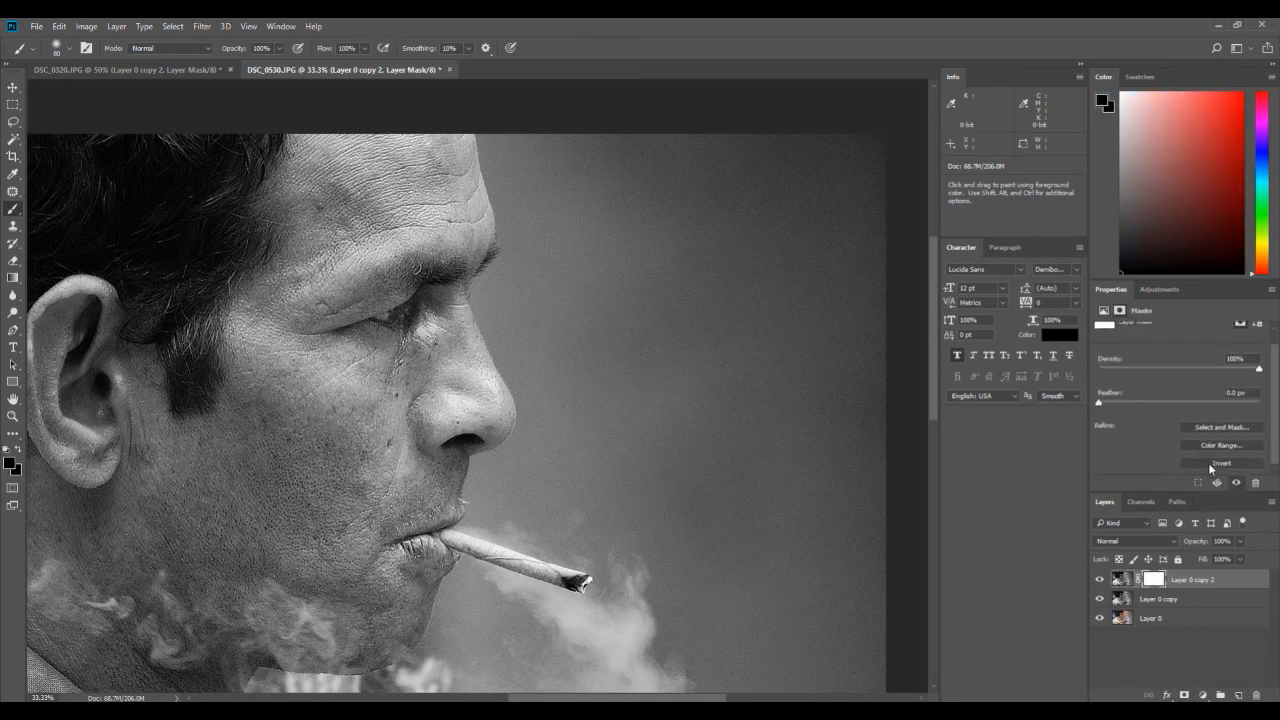
click(1221, 463)
scroll(694, 386, down, 4)
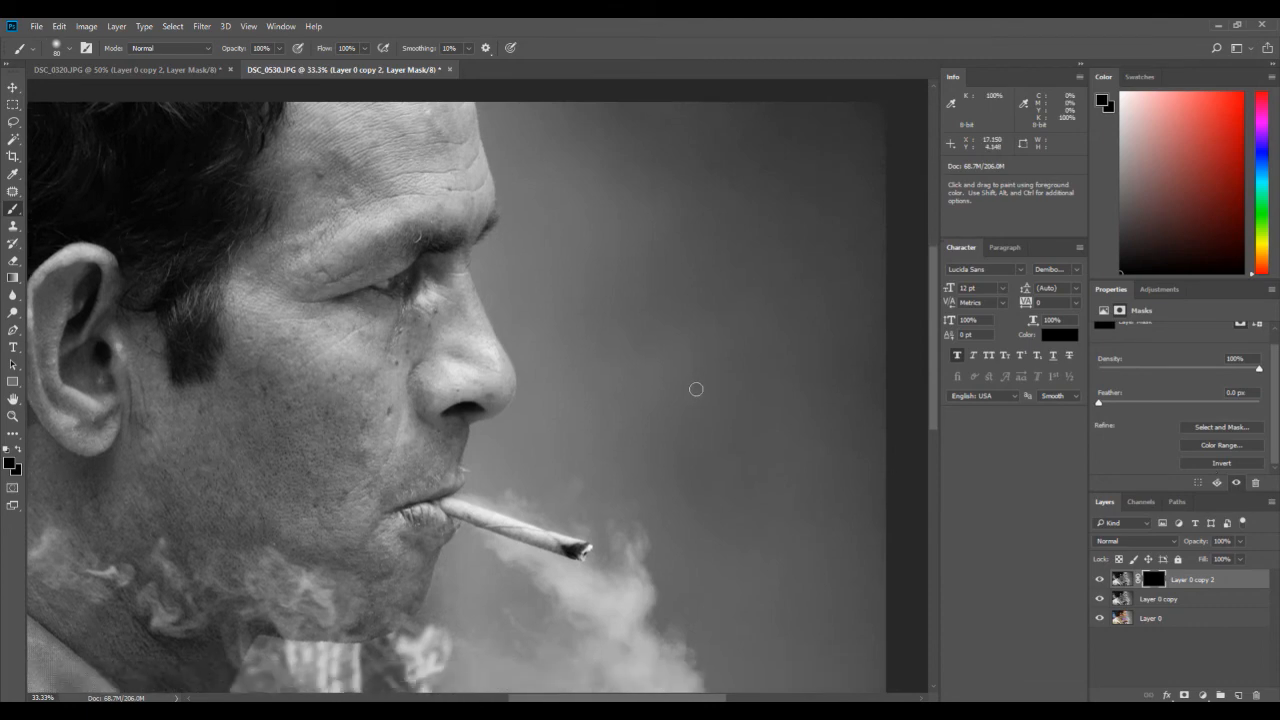
scroll(8, 399, left, 8)
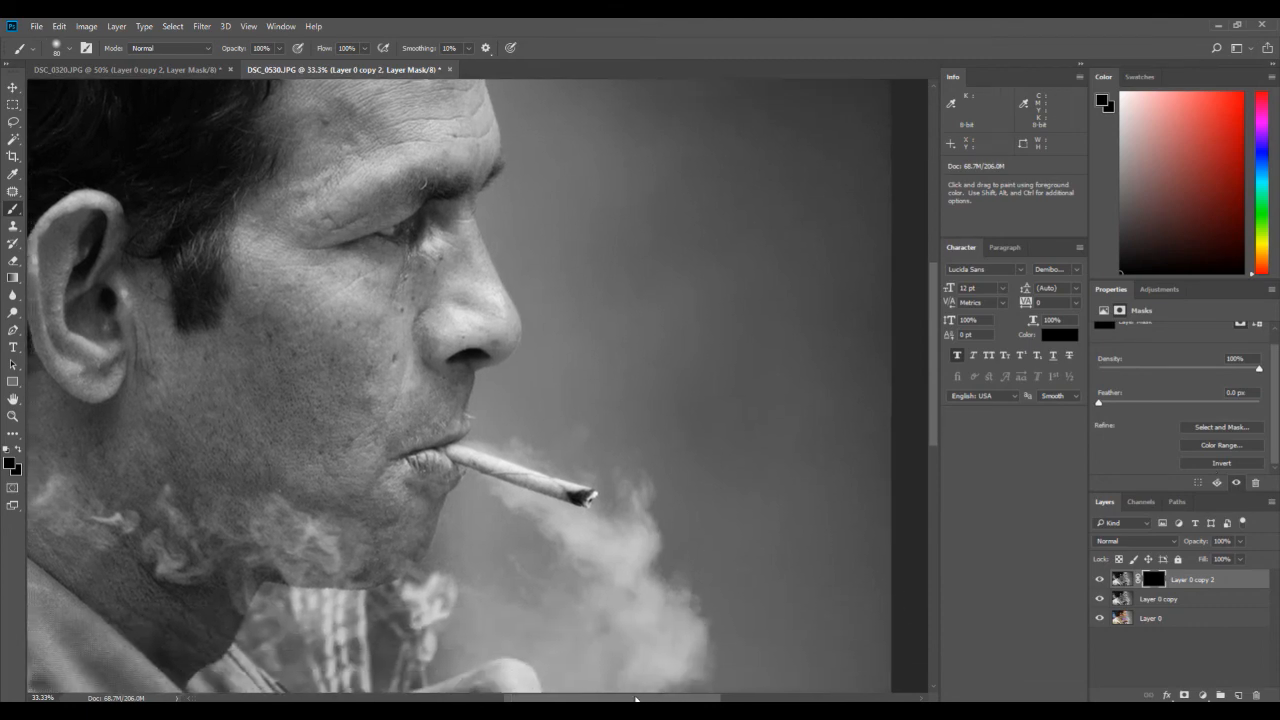
click(9, 462)
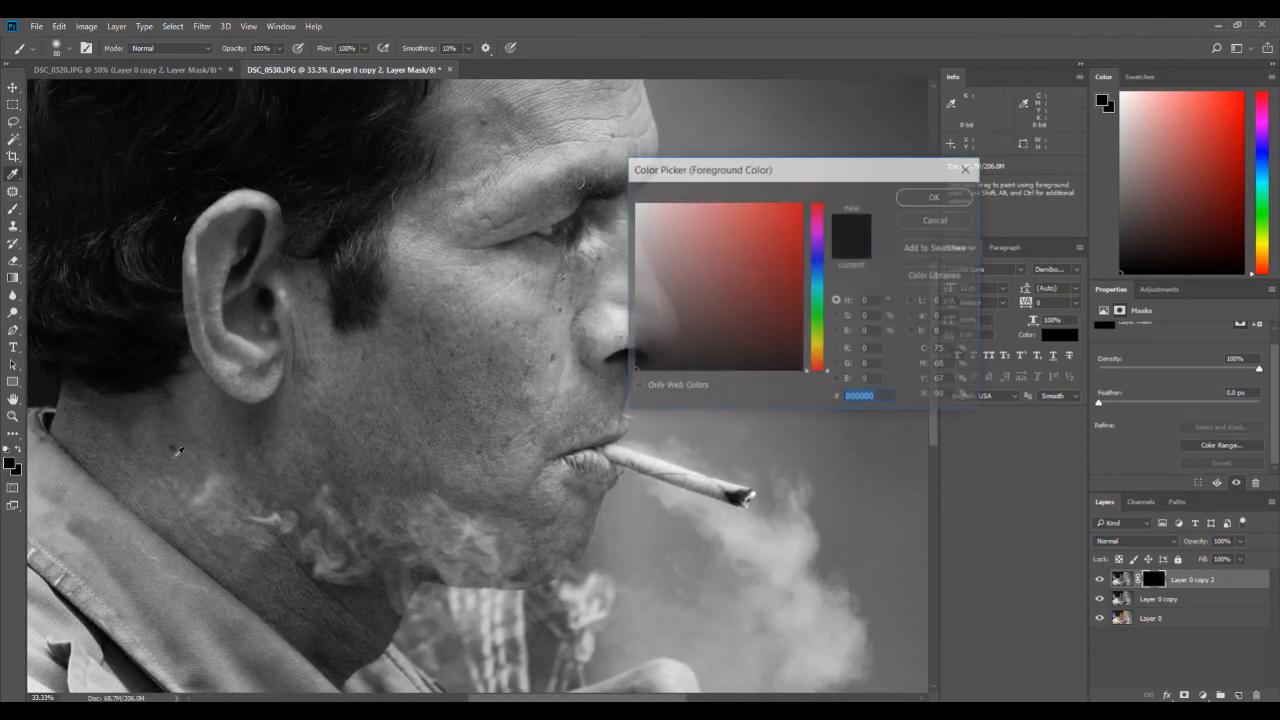
text(ffffff)
click(945, 198)
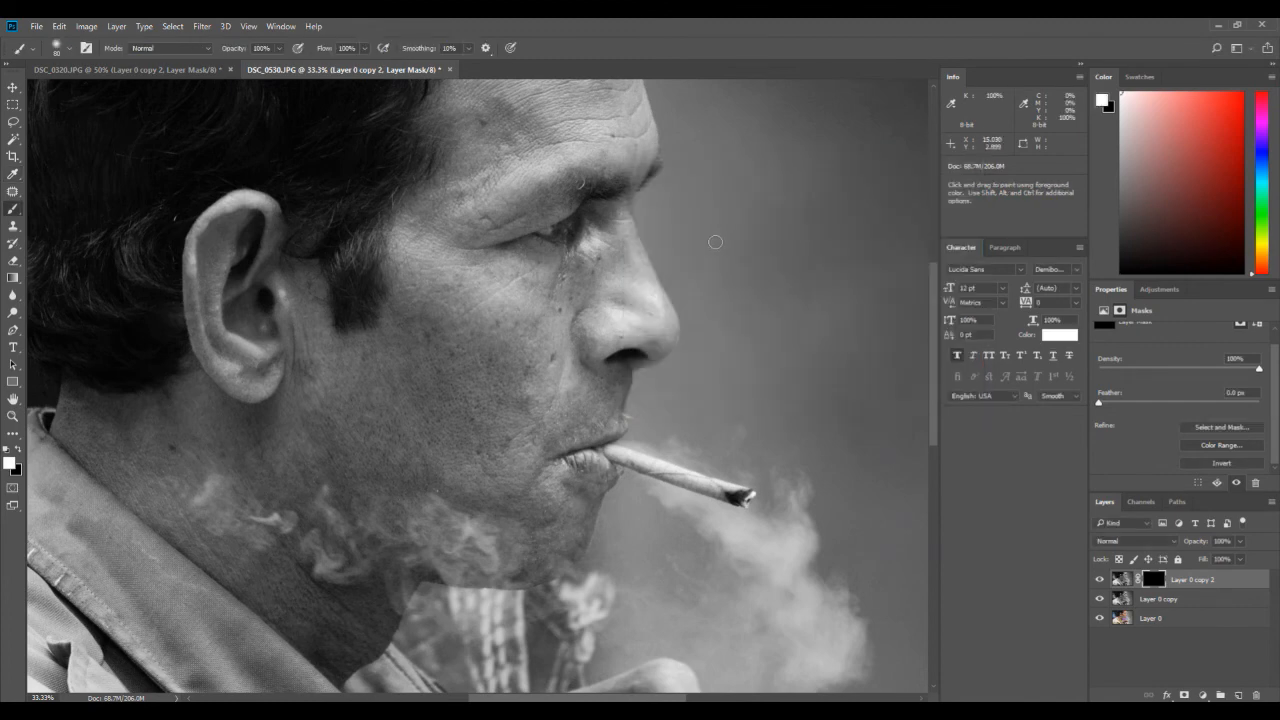
Step: Paint white on the mask with a much larger brush over the cheek and forehead to bring back their sharpening
key(bracketright)
key(bracketright)
key(bracketright)
key(bracketright)
key(bracketright)
key(bracketright)
key(bracketright)
key(bracketright)
key(bracketright)
key(bracketright)
key(bracketright)
key(bracketright)
key(bracketright)
mouse_move(449, 390)
mouse_down()
mouse_move(461, 361)
mouse_move(425, 414)
mouse_move(450, 350)
mouse_move(400, 331)
mouse_move(380, 442)
mouse_move(281, 471)
mouse_move(200, 464)
mouse_move(167, 443)
mouse_move(270, 507)
mouse_move(393, 421)
mouse_move(478, 414)
mouse_move(471, 366)
mouse_up()
scroll(471, 366, up, 3)
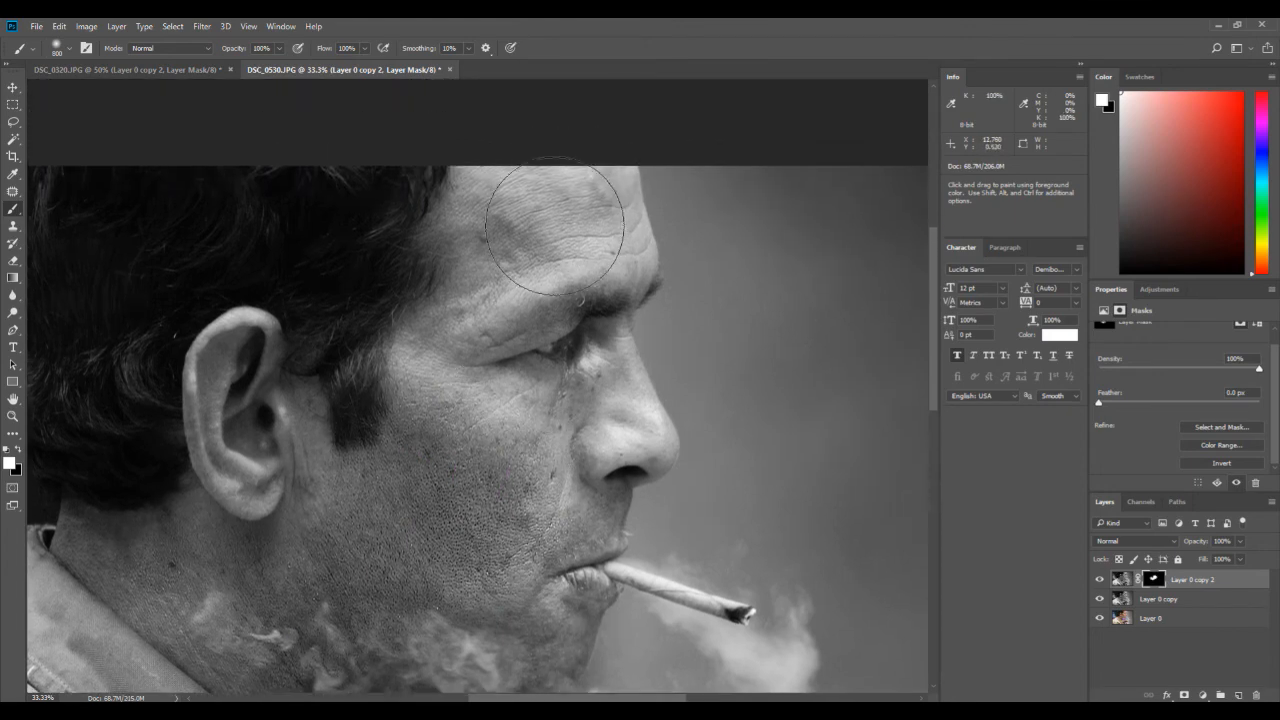
mouse_move(558, 230)
mouse_down()
mouse_move(580, 225)
mouse_move(550, 215)
mouse_move(560, 235)
mouse_move(514, 263)
mouse_up()
scroll(488, 441, down, 2)
scroll(488, 441, down, 1)
scroll(420, 390, down, 1)
scroll(400, 380, up, 2)
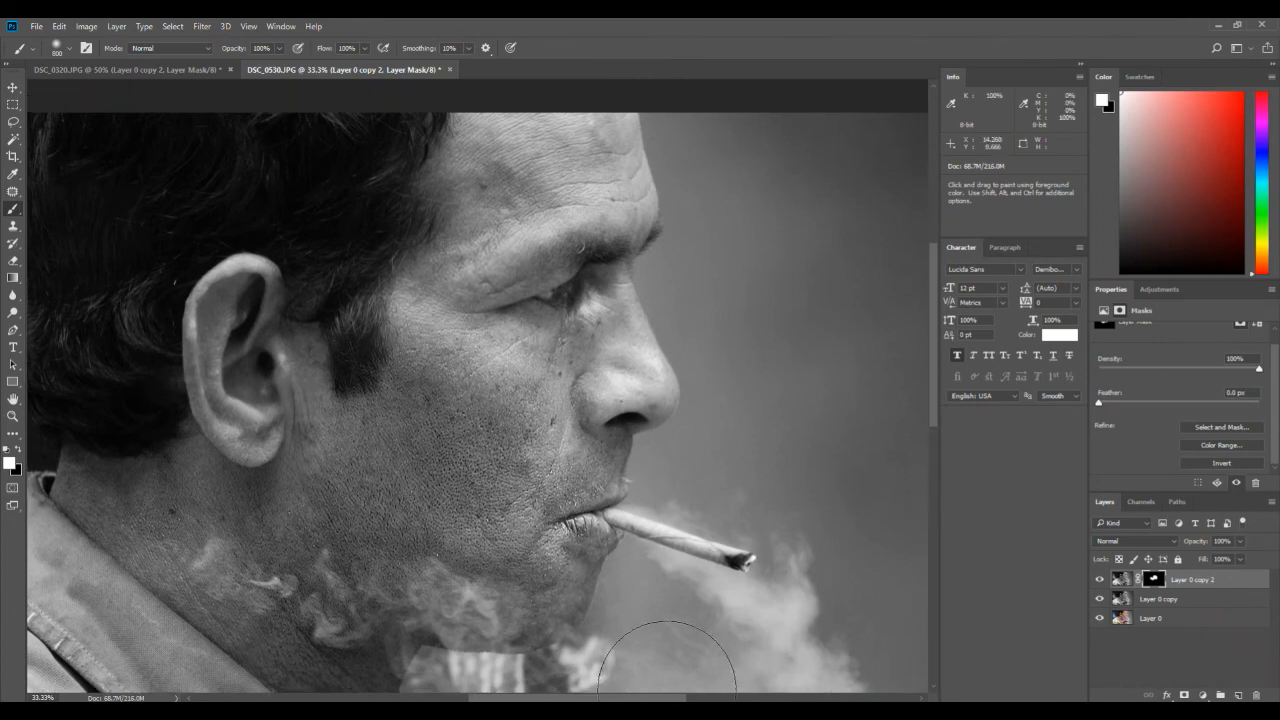
Step: Paint white on the mask over the hair, neck, shirt collar and matchbox to bring back their sharpening
drag(577, 698, 535, 698)
scroll(420, 520, up, 4)
mouse_move(243, 297)
mouse_down()
mouse_move(241, 388)
mouse_move(262, 471)
mouse_move(301, 342)
mouse_move(371, 294)
mouse_move(528, 292)
mouse_move(518, 400)
mouse_up()
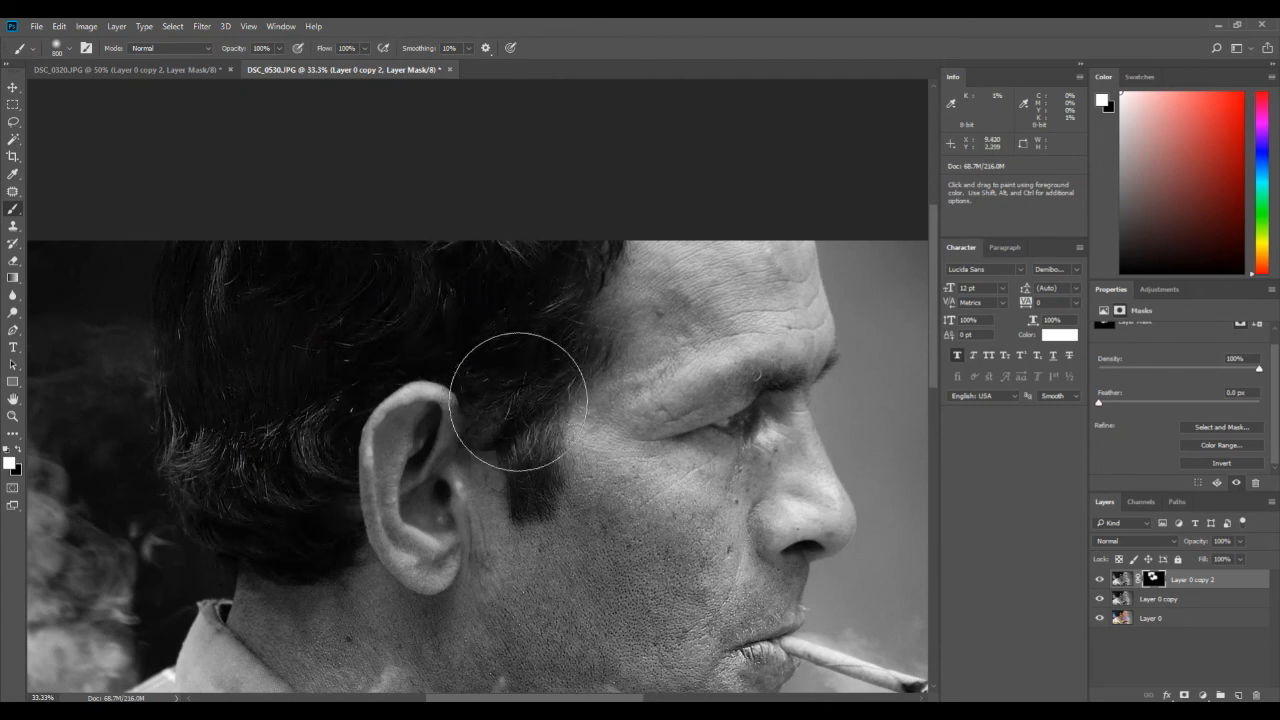
scroll(516, 385, down, 3)
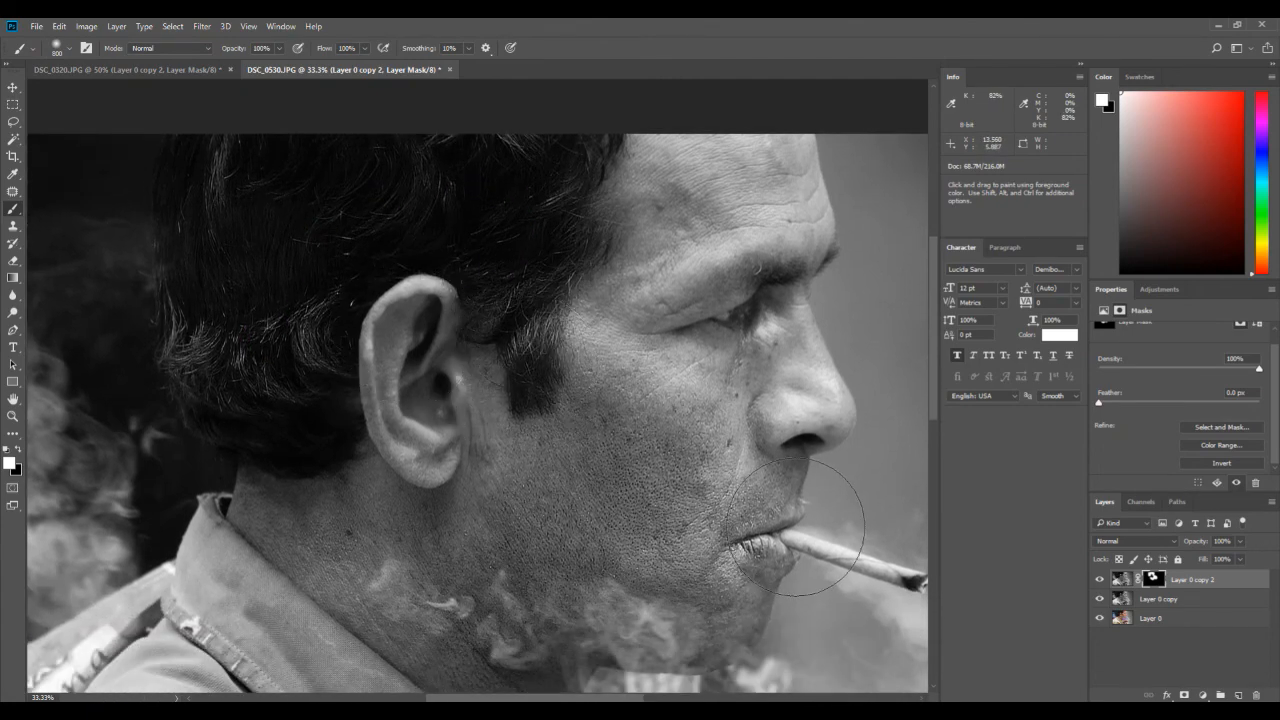
scroll(797, 527, down, 8)
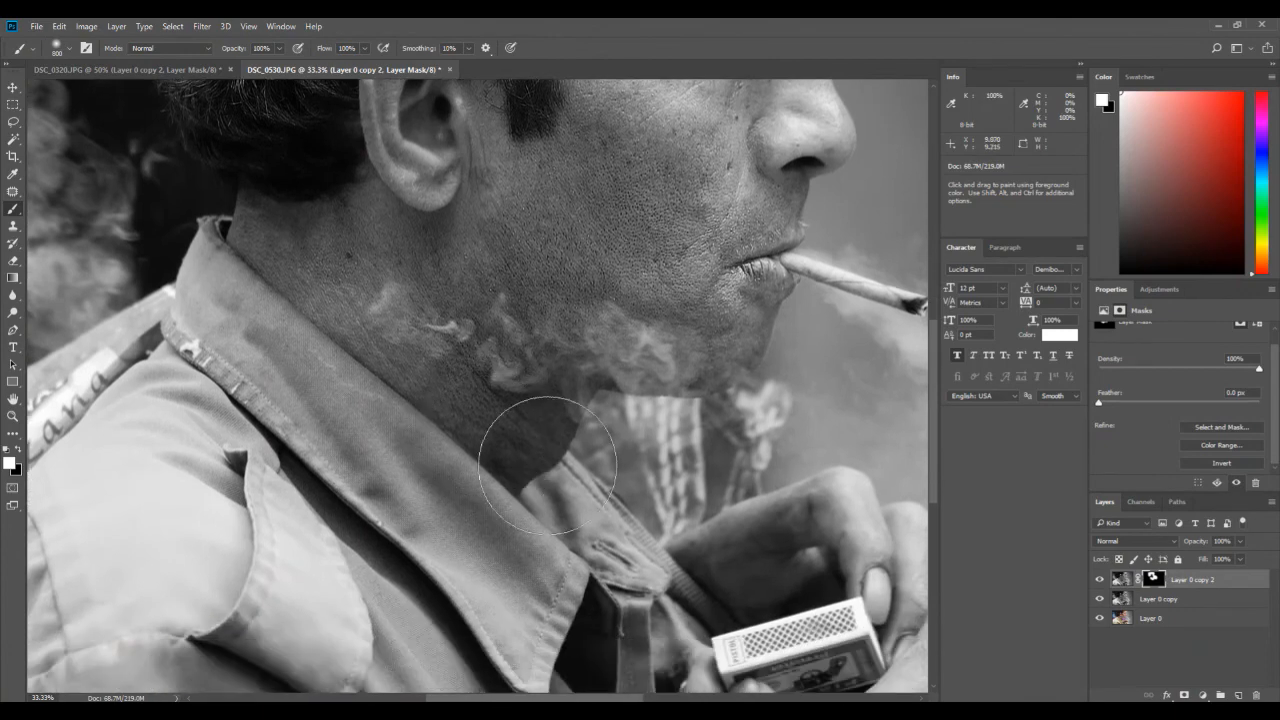
scroll(547, 465, down, 3)
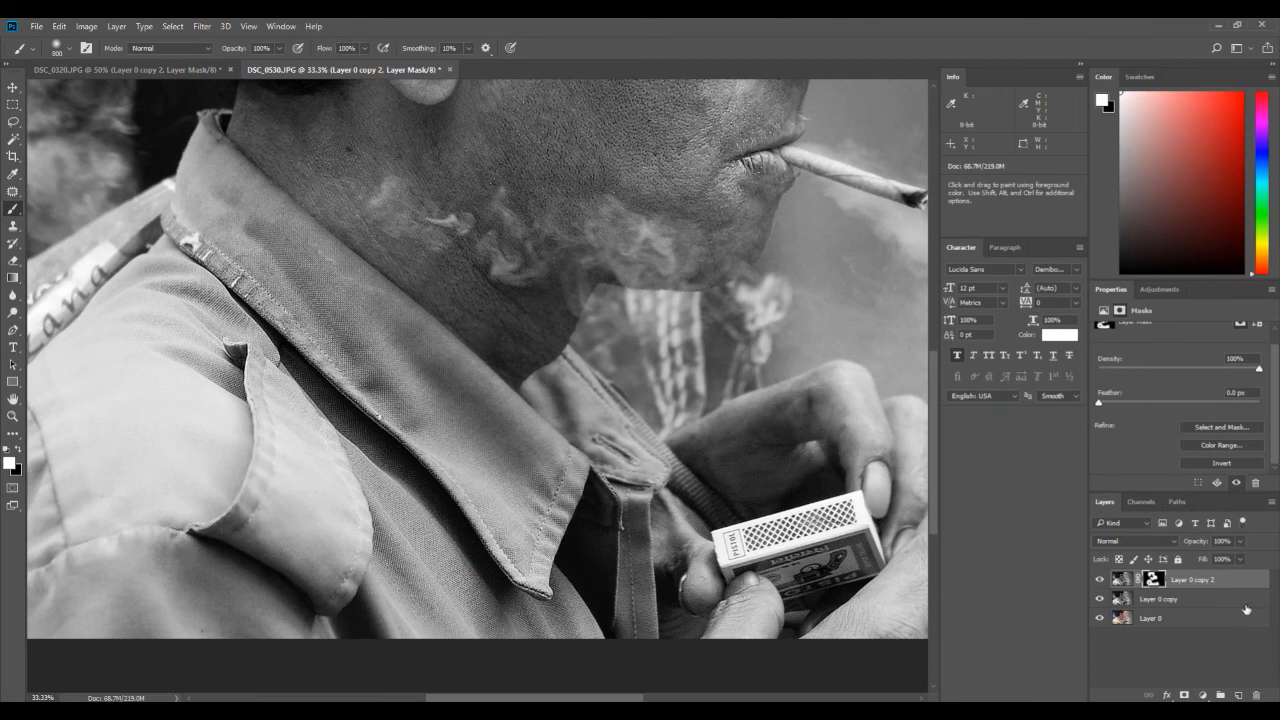
Step: Compare the portrait with and without the masked Layer 0 copy 2, checking the face, hair and collar
click(1100, 580)
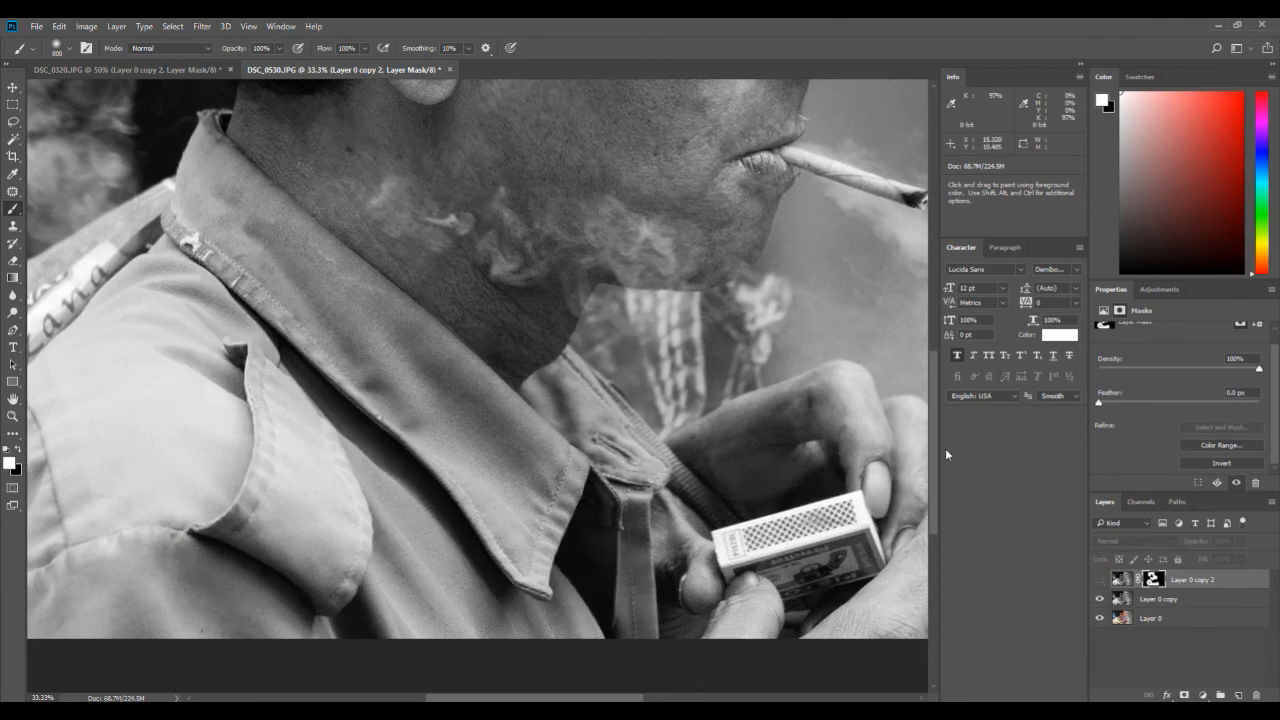
drag(934, 450, 931, 378)
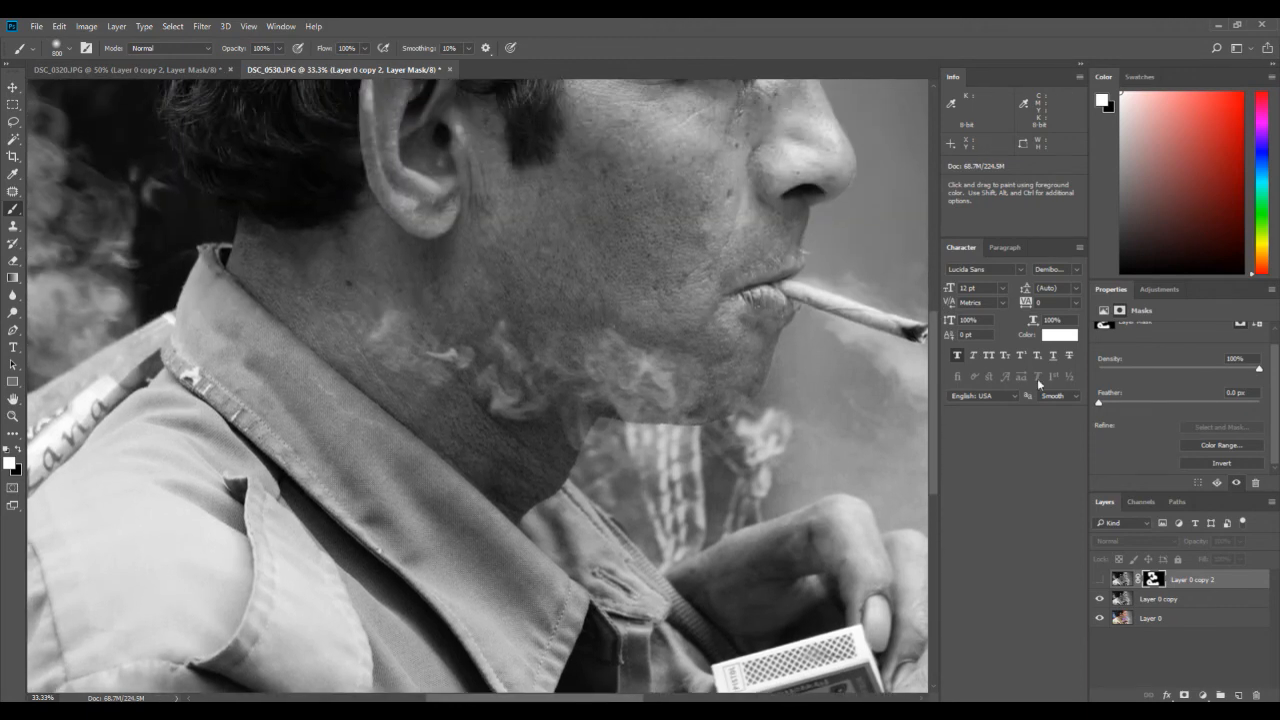
drag(929, 411, 929, 380)
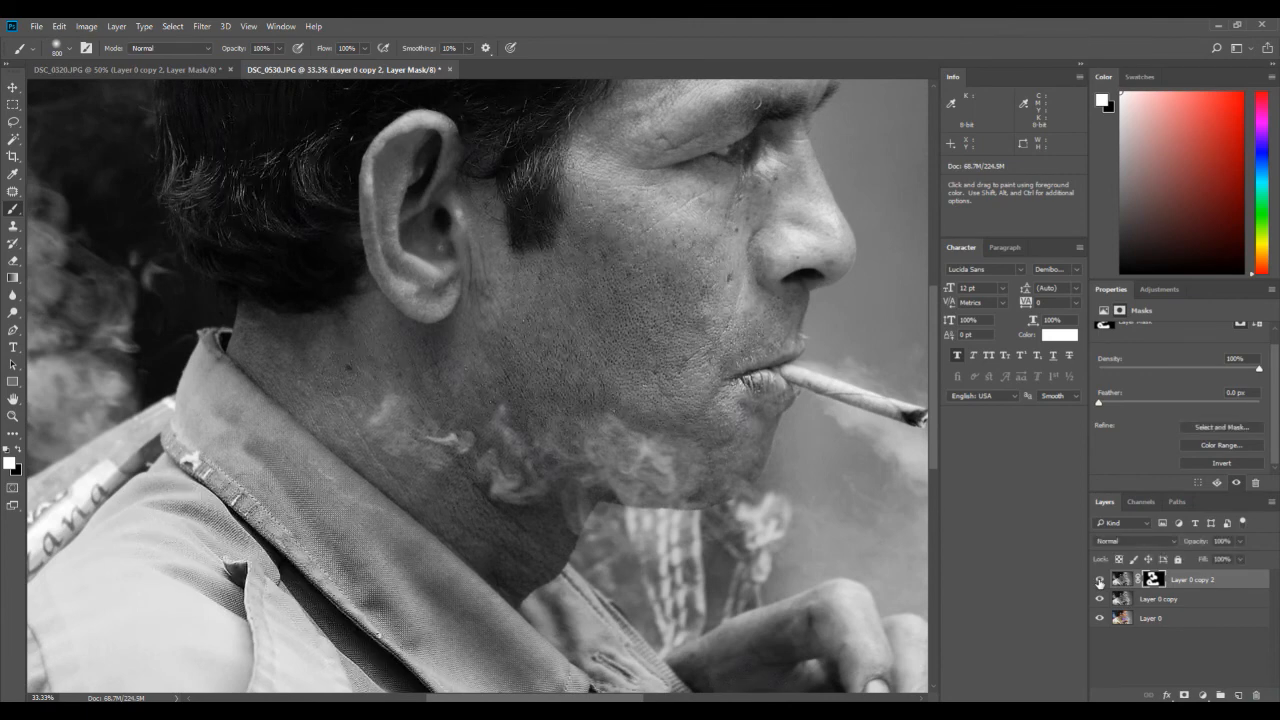
click(1100, 582)
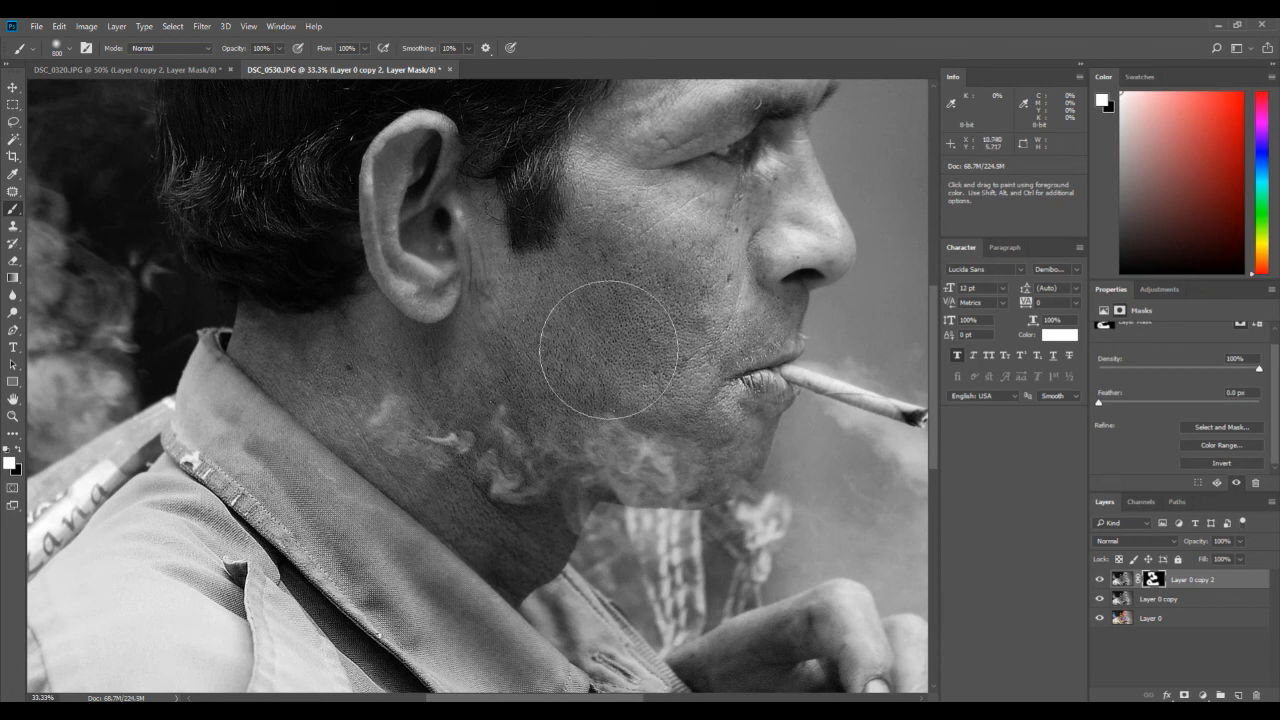
scroll(594, 371, up, 2)
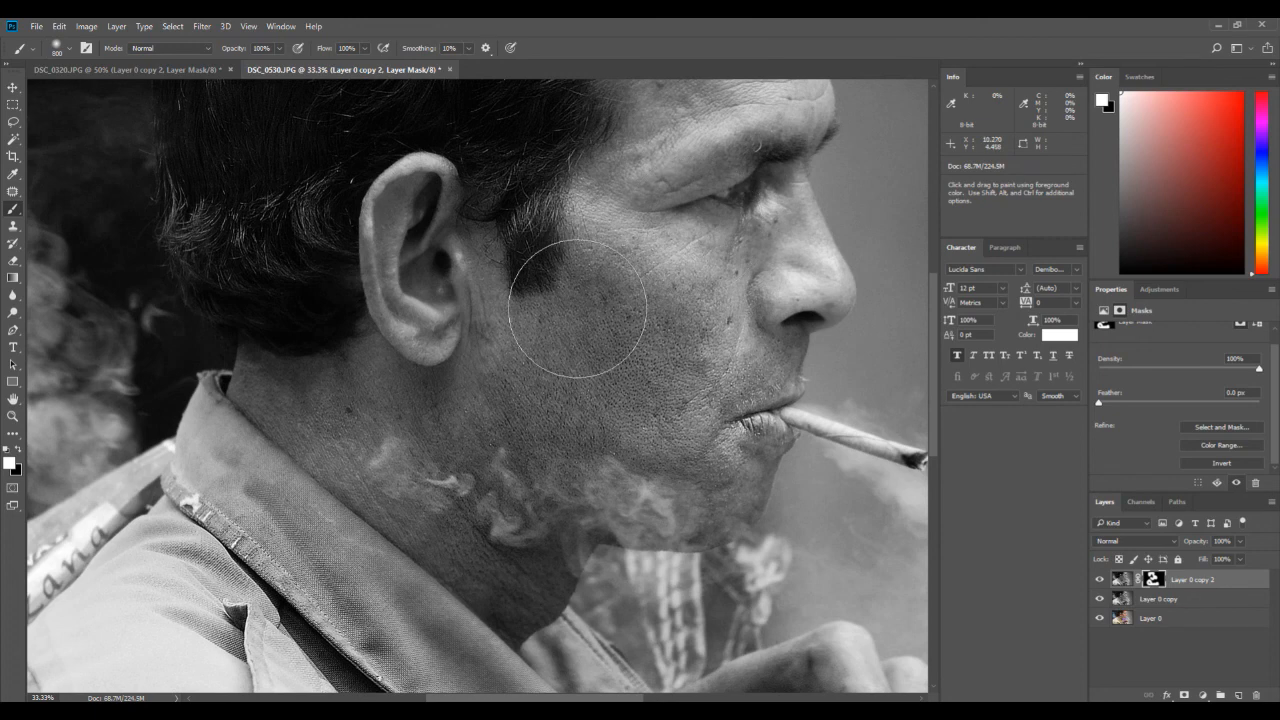
scroll(571, 300, up, 3)
scroll(548, 250, up, 1)
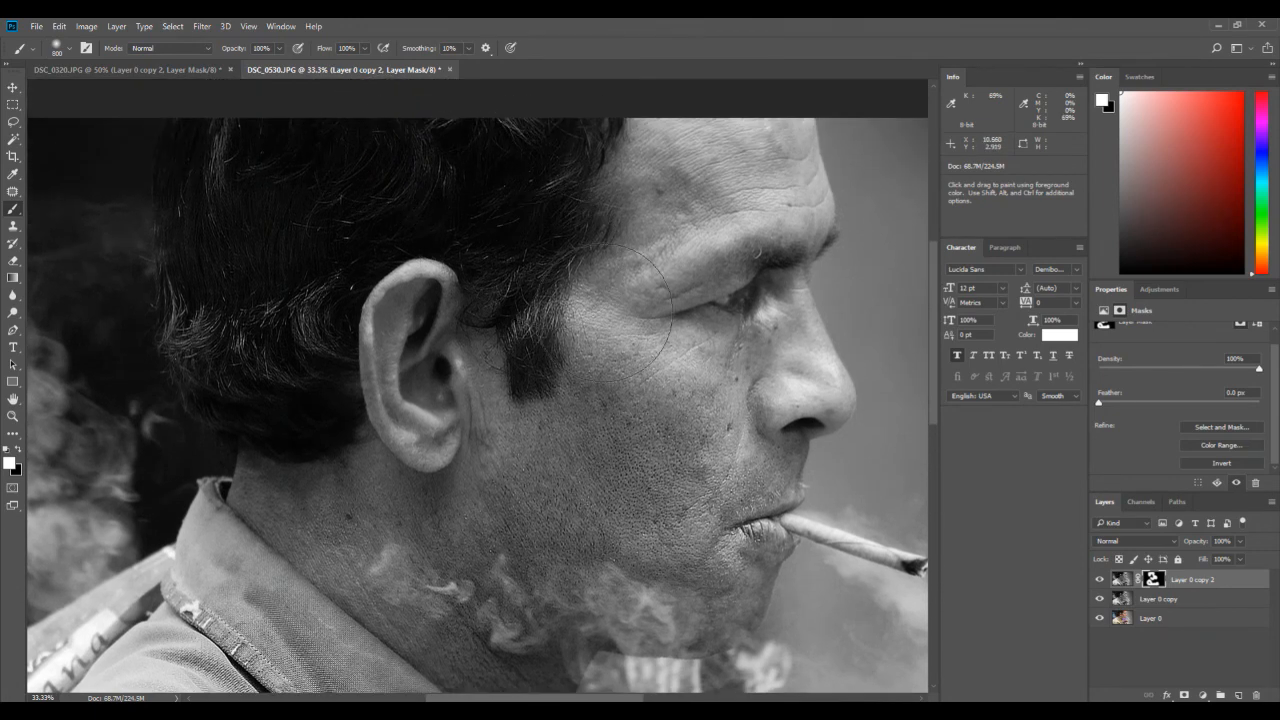
scroll(590, 300, down, 2)
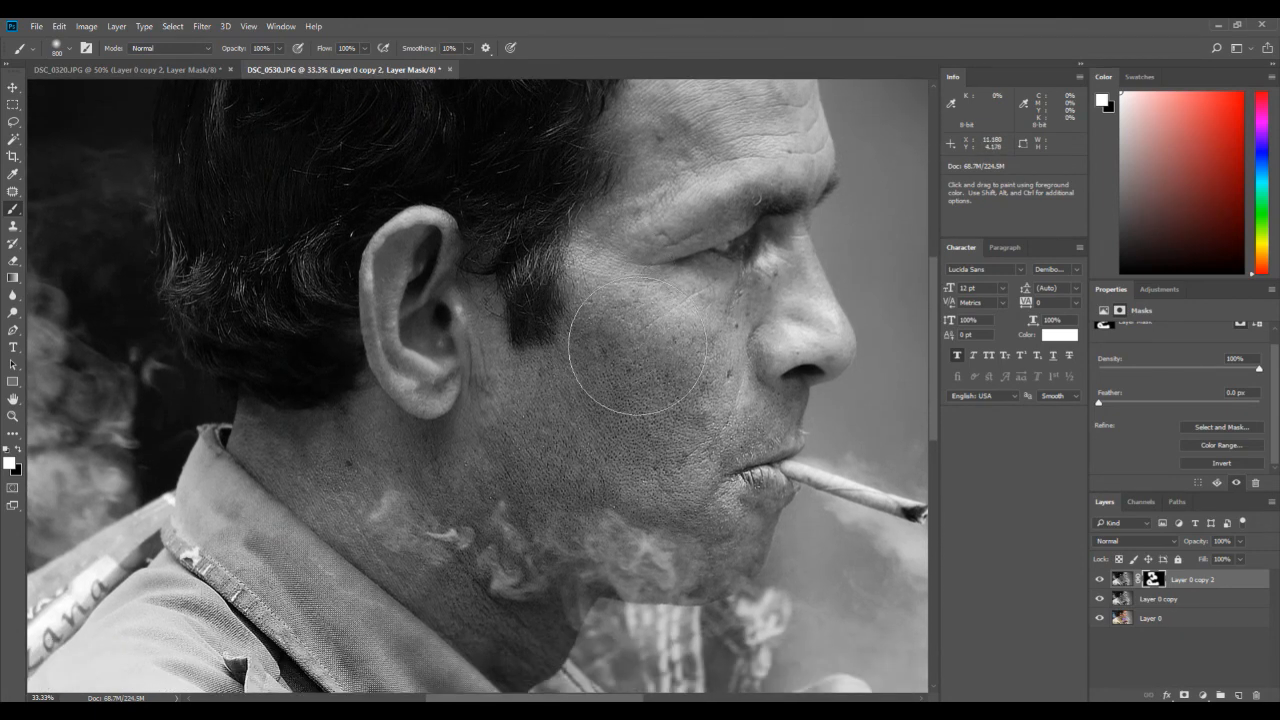